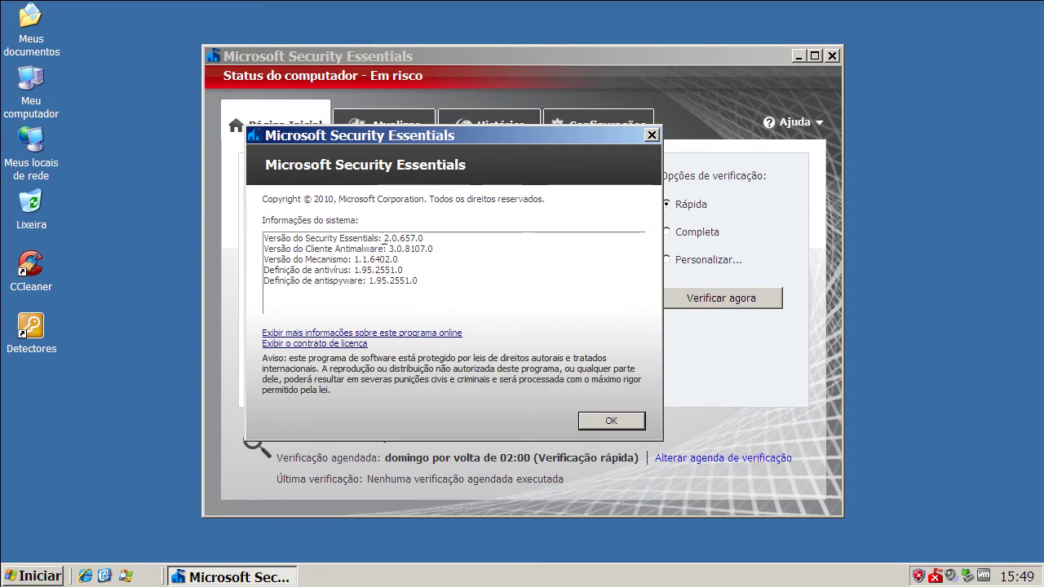
- Check the Security Essentials version number in the program information, close it, and briefly minimize and restore the main window
drag(384, 237, 425, 239)
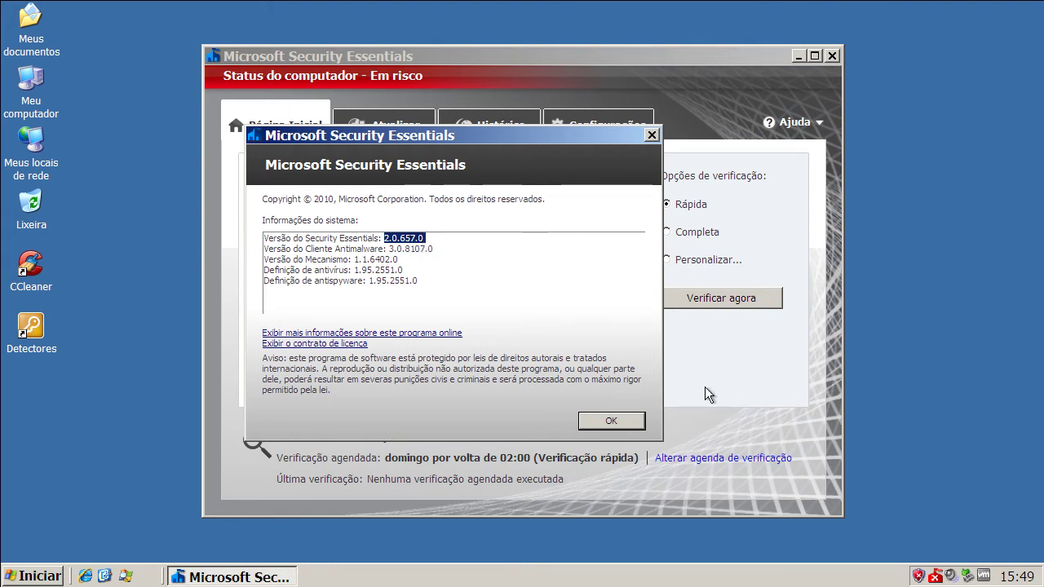
click(634, 425)
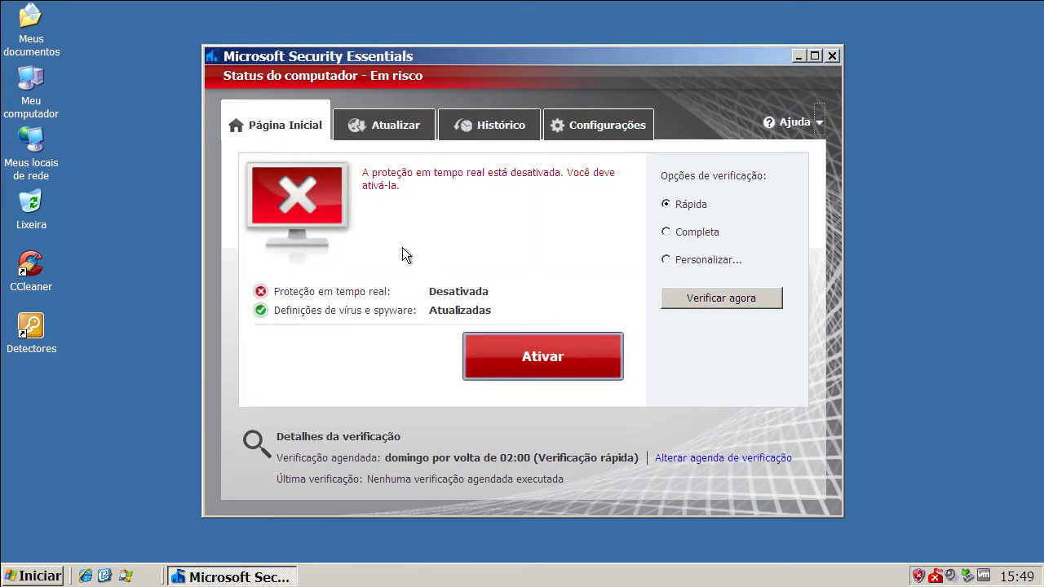
click(801, 56)
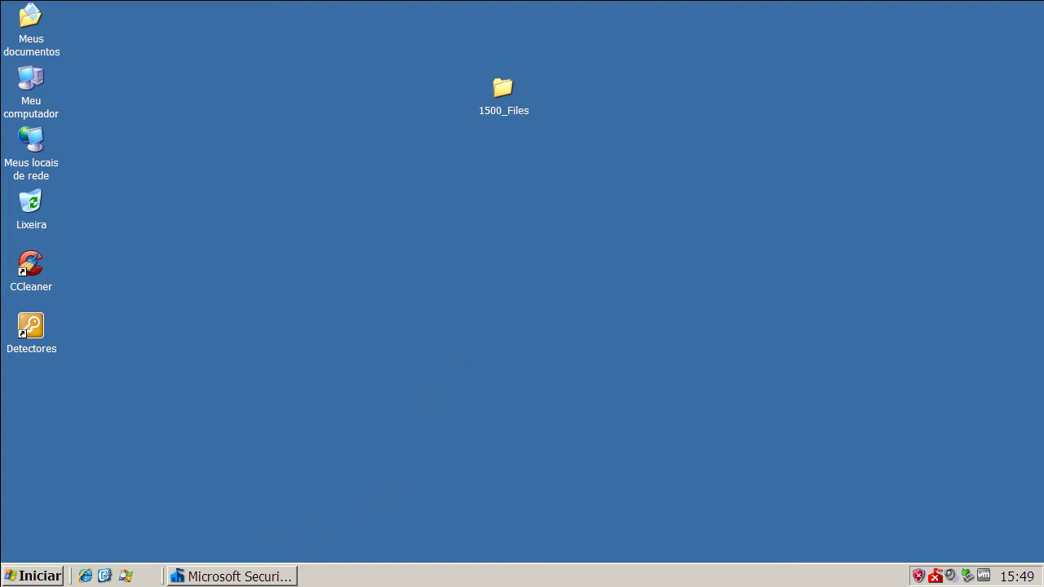
click(263, 579)
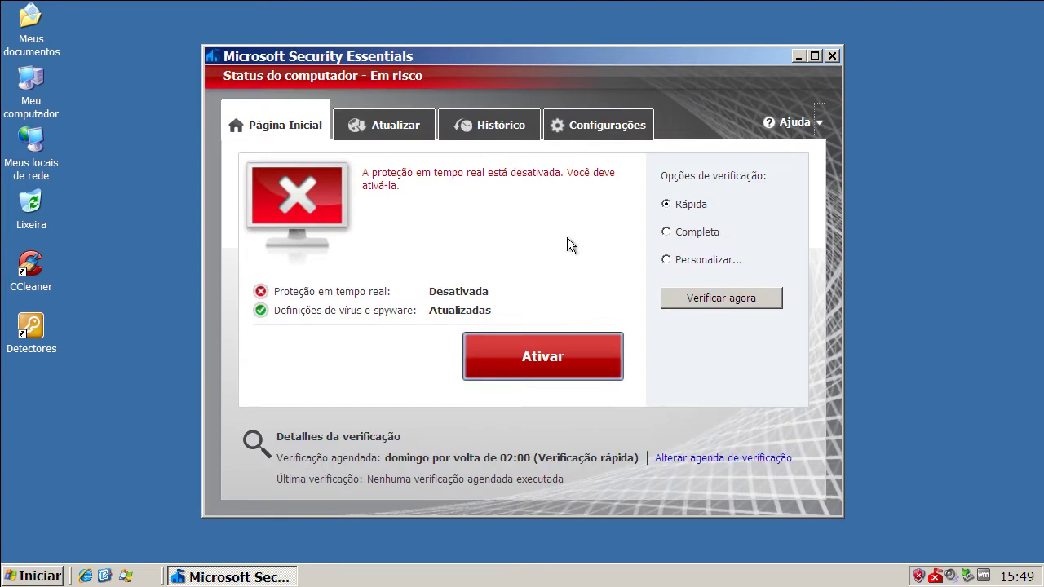
- Check the update status of the virus and spyware definitions and return to the home page
click(409, 128)
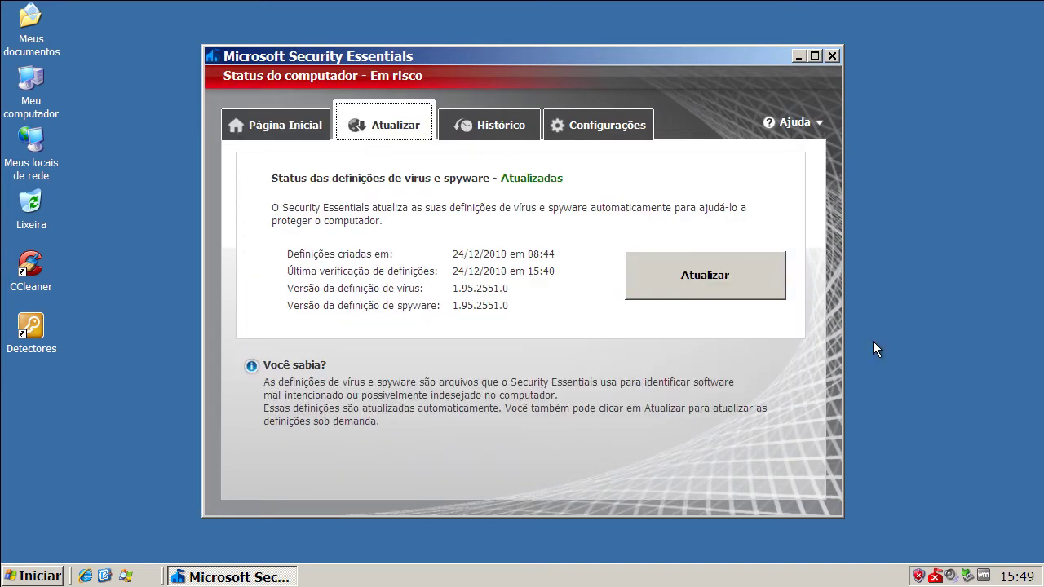
click(675, 278)
click(254, 124)
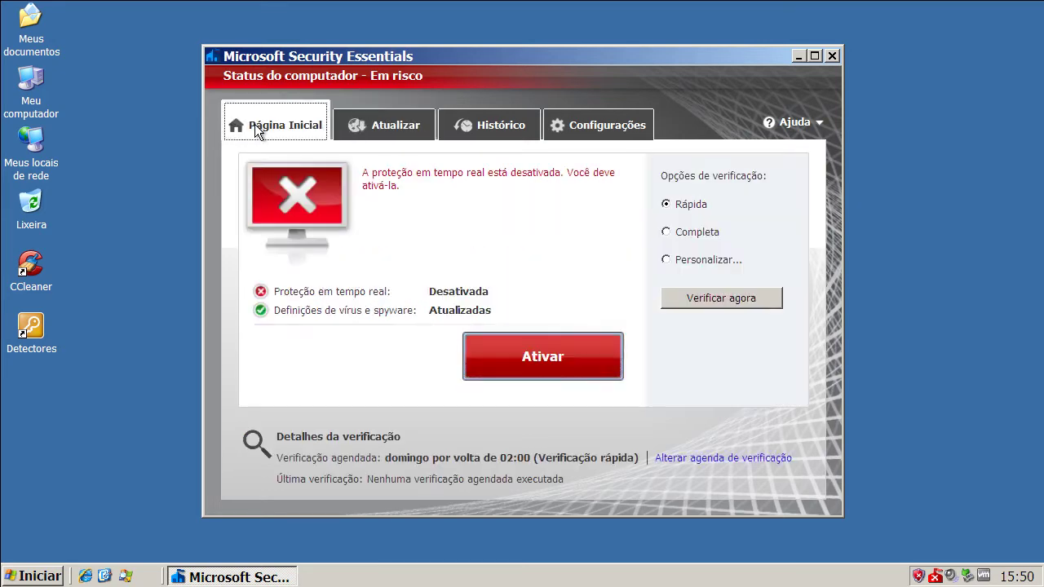
- Enable real-time protection in the settings, save the change, activate it from the home page, and close the window
click(575, 127)
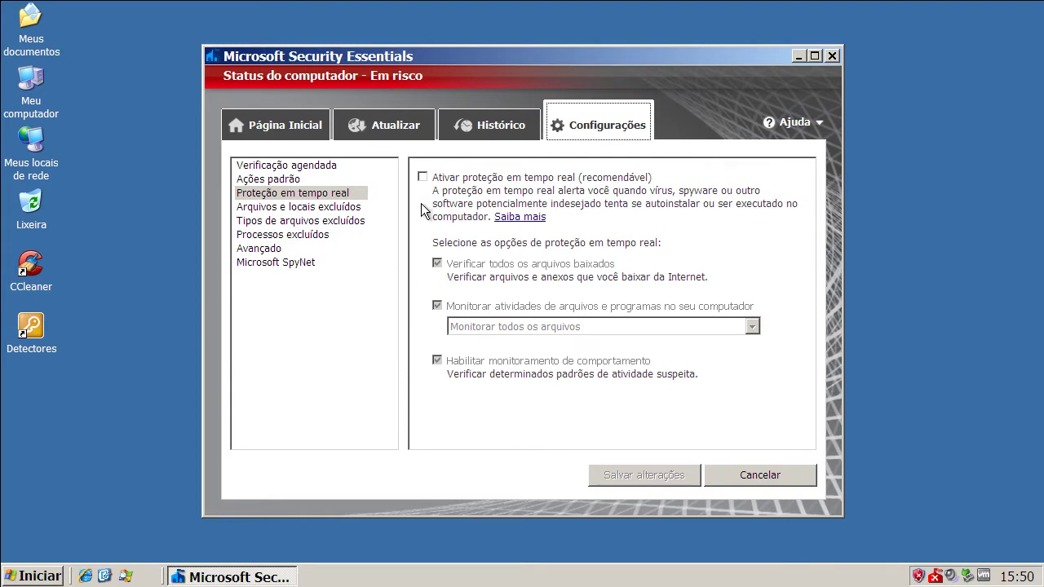
click(423, 177)
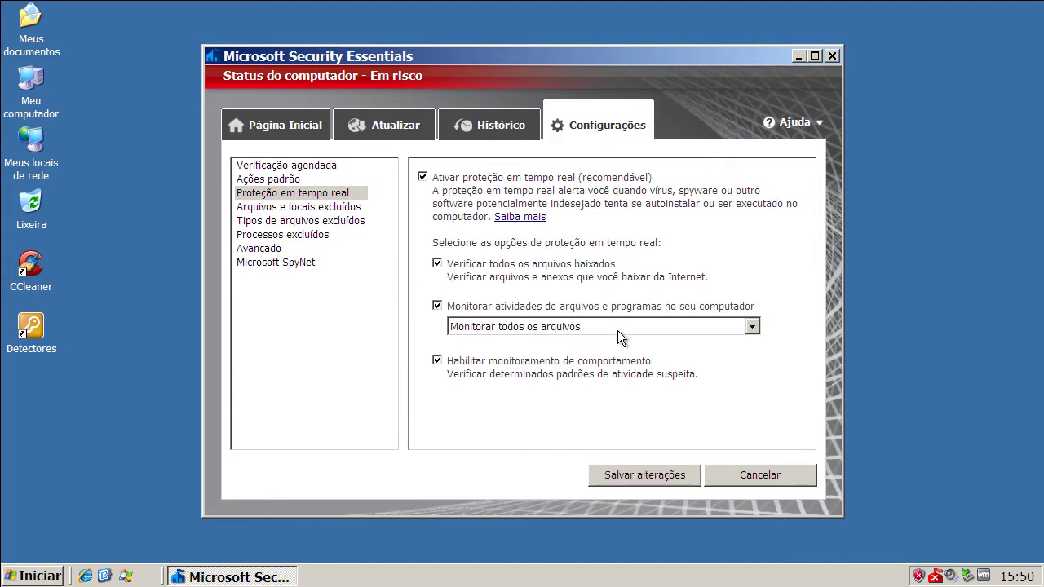
click(666, 475)
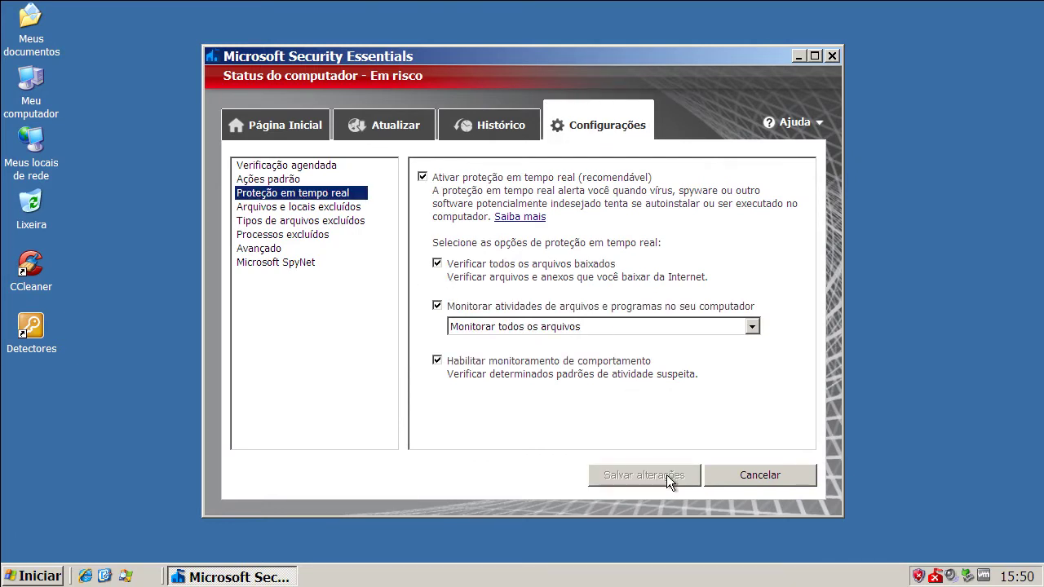
click(267, 124)
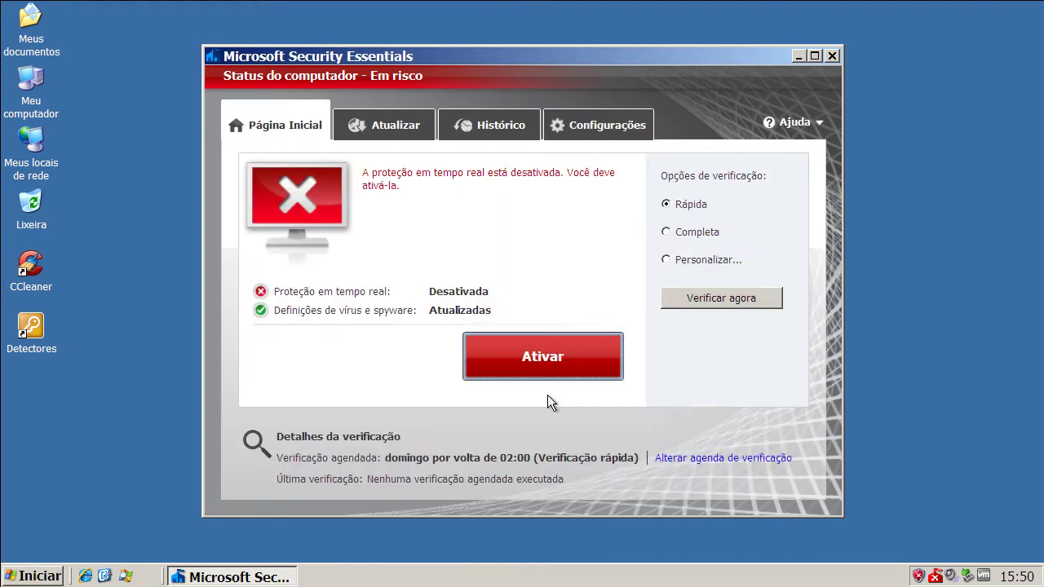
click(538, 359)
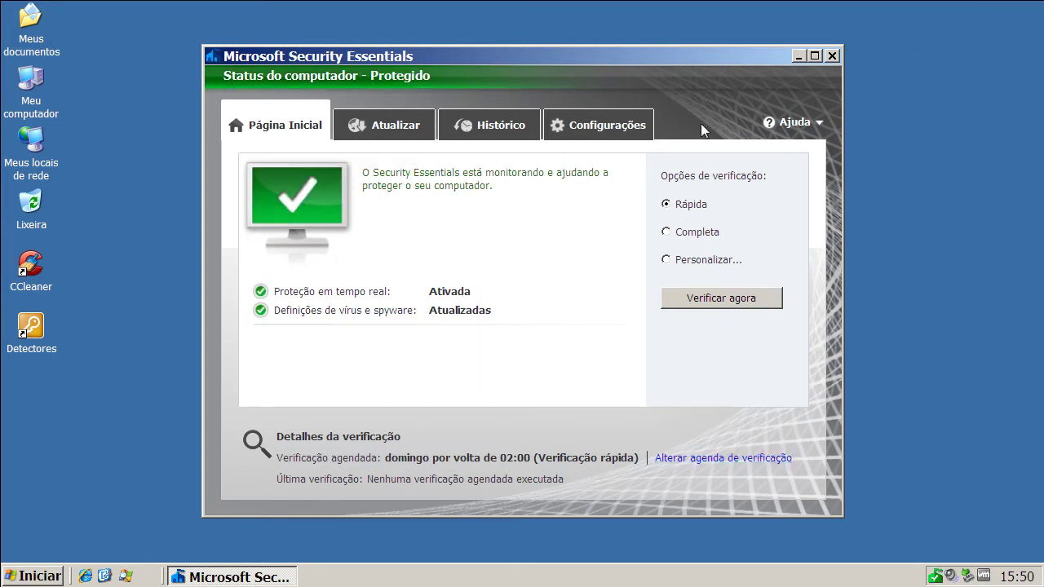
click(831, 56)
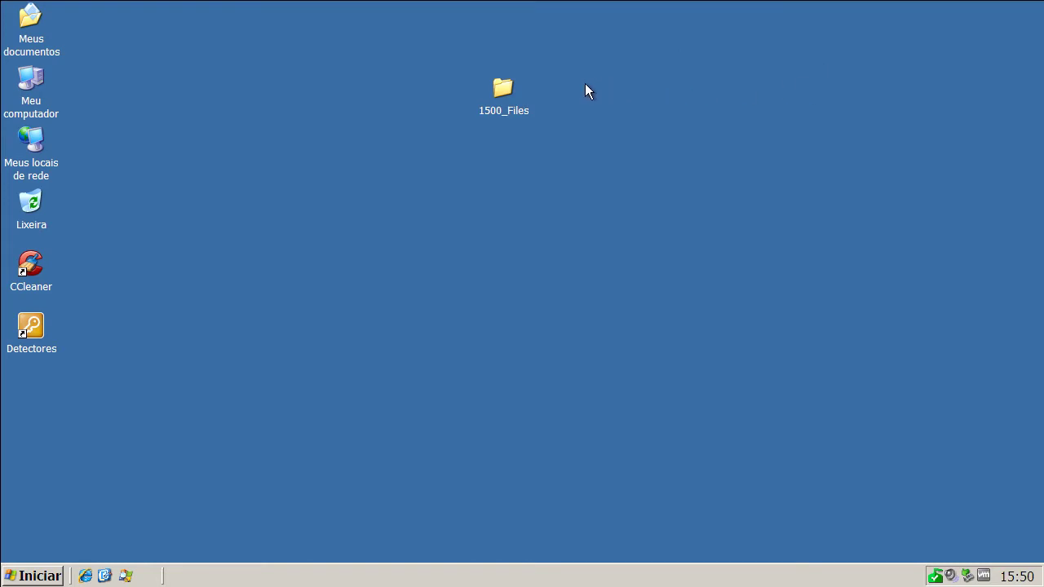
- Scan the desktop folder 1500_Files with Microsoft Security Essentials, rearranging the scan window and the folder on the desktop
right_click(493, 87)
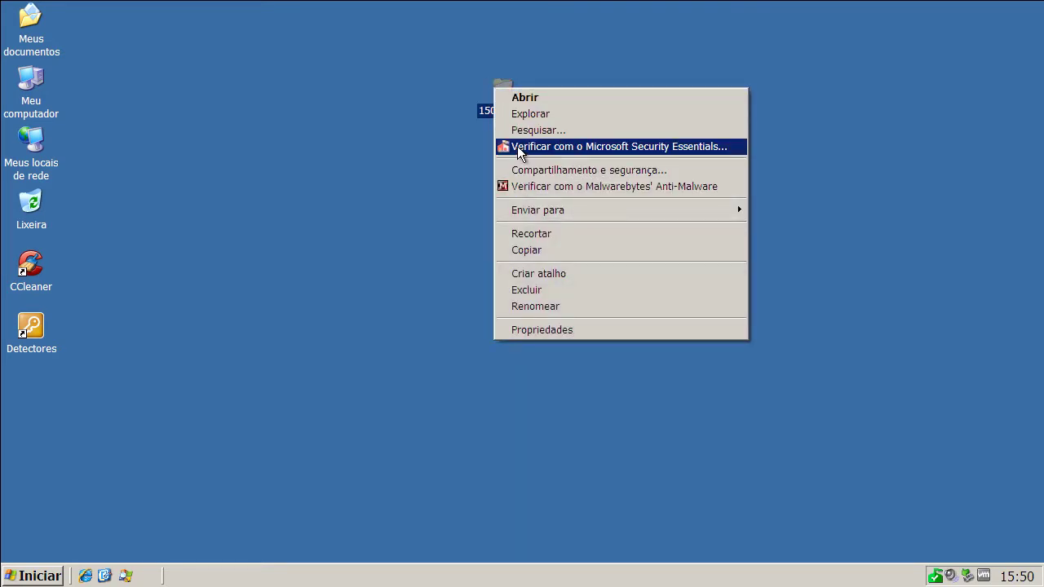
click(517, 146)
drag(588, 62, 589, 119)
drag(507, 87, 506, 33)
drag(517, 108, 507, 77)
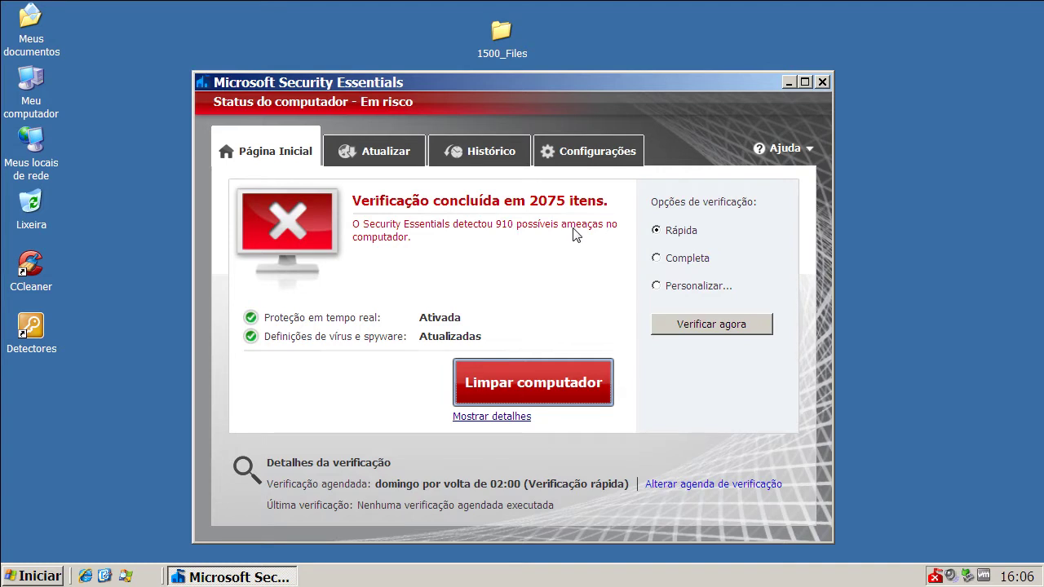
- Clean the computer of the threats detected in the folder scan and dismiss the resulting error dialog
click(548, 391)
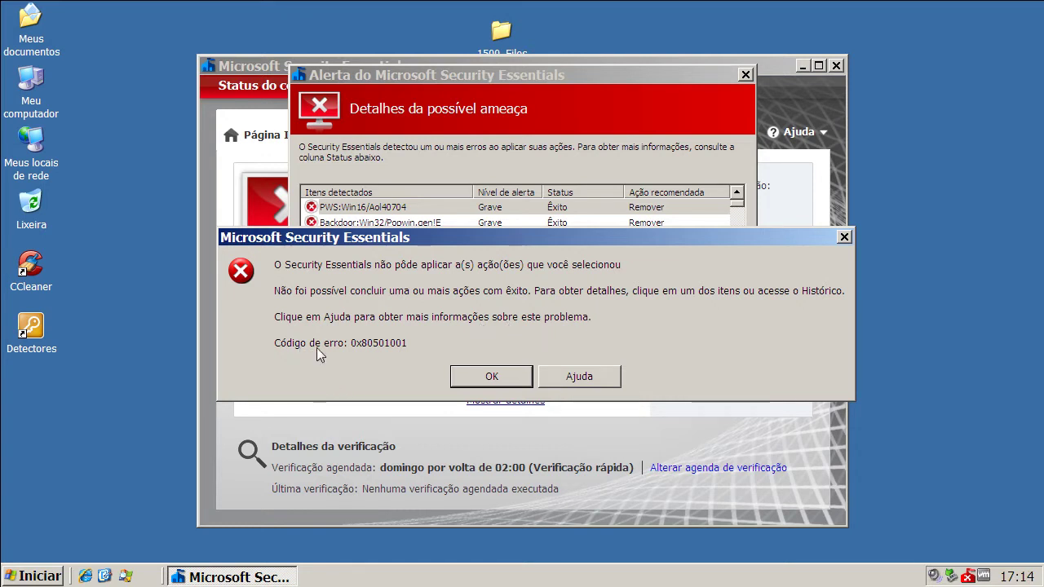
click(505, 377)
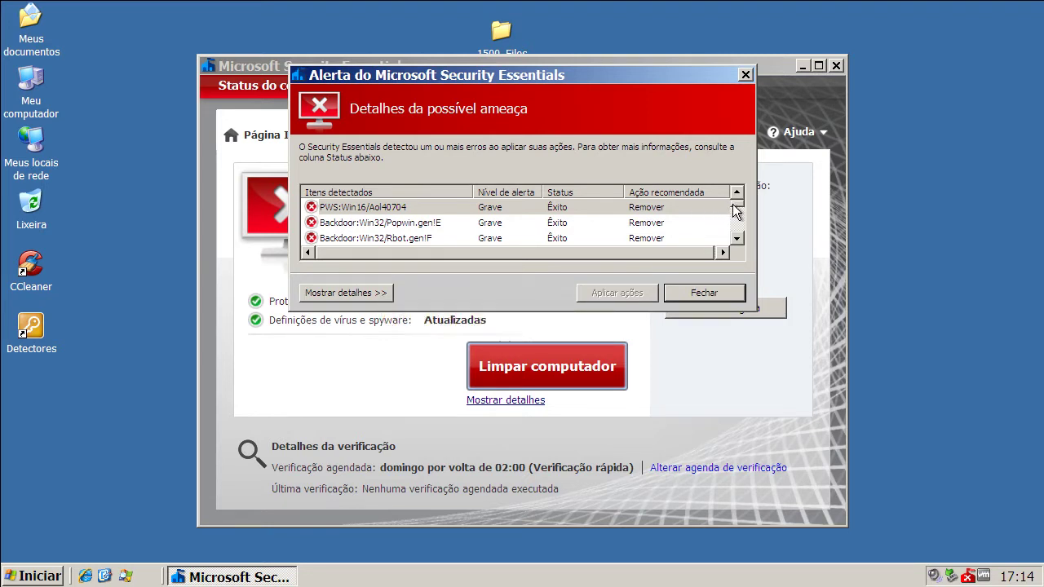
- Examine the list of detected threats, including their alert levels, statuses and recommended actions
scroll(738, 214, down, 1)
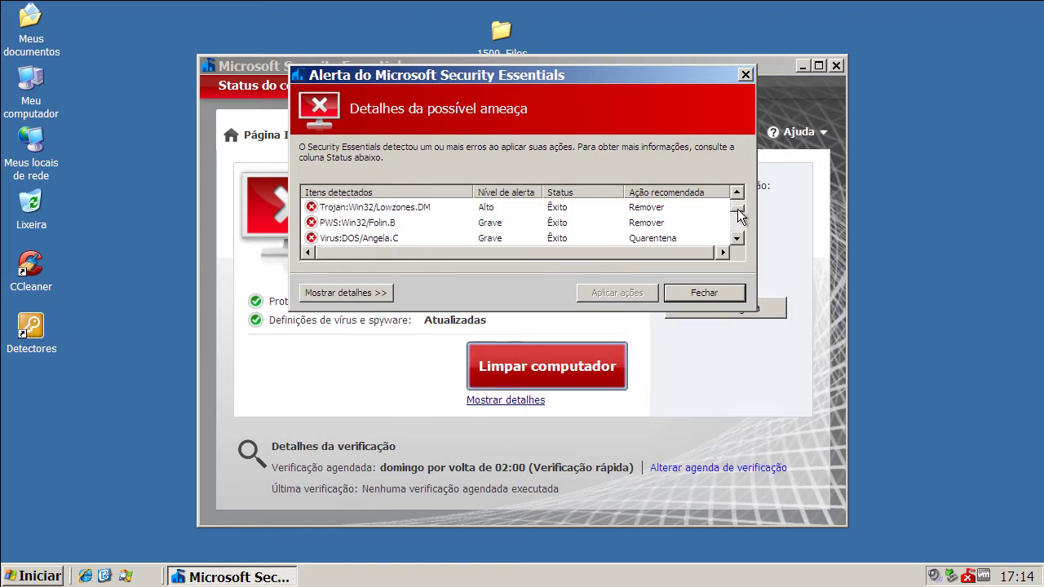
scroll(739, 213, down, 2)
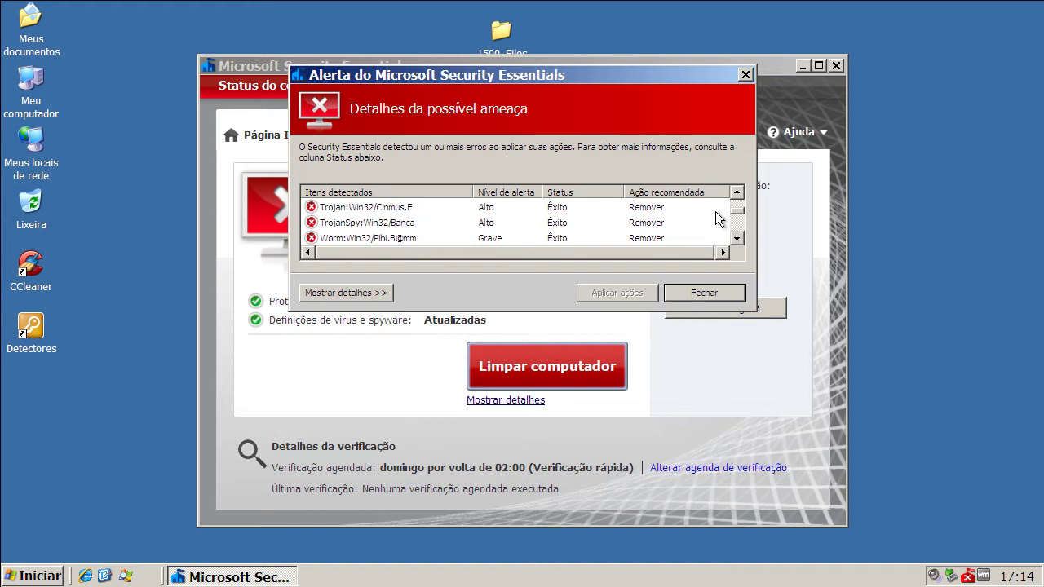
scroll(738, 238, down, 1)
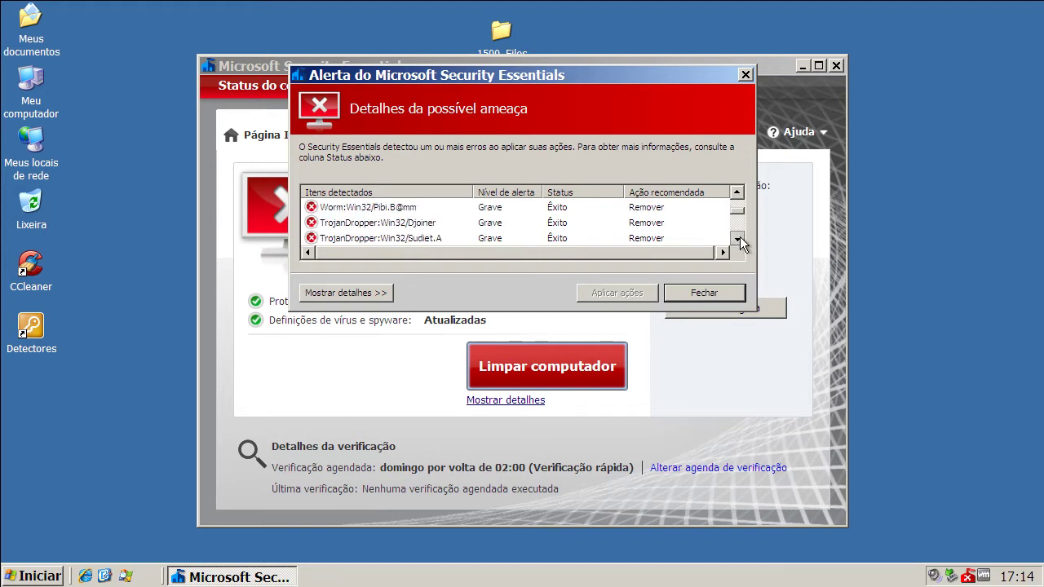
scroll(738, 240, down, 3)
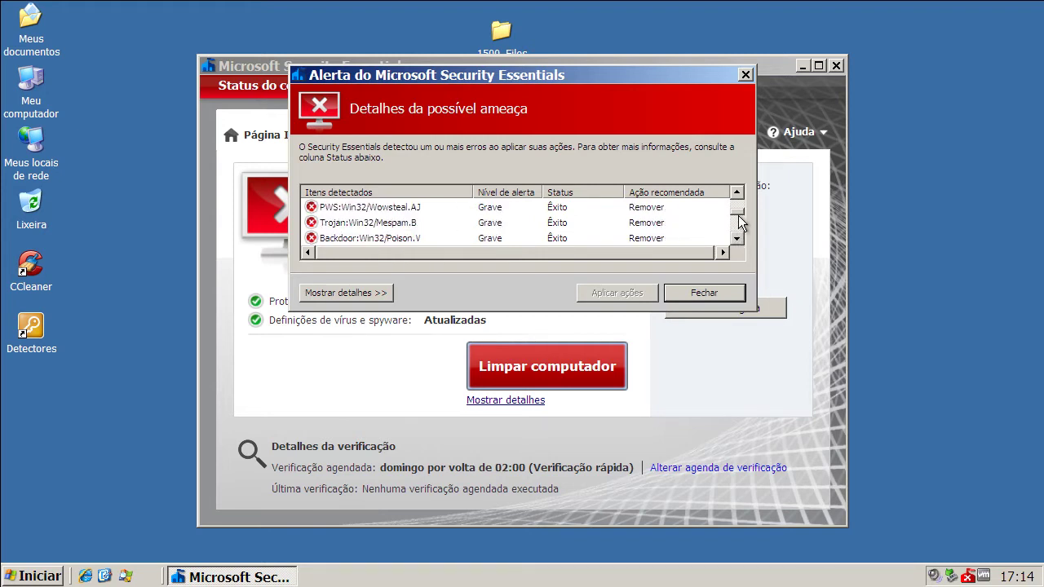
scroll(737, 219, down, 2)
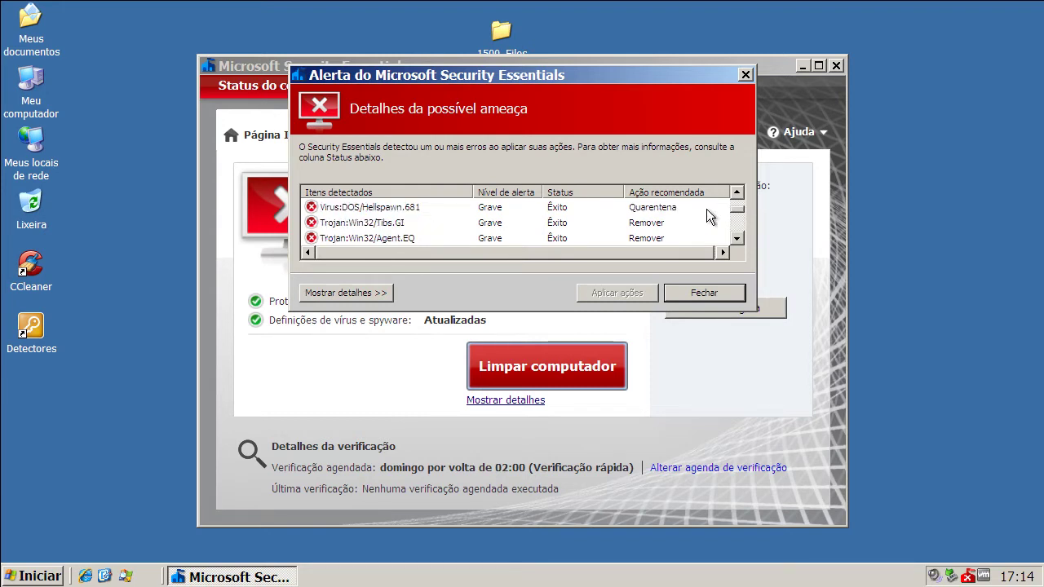
click(674, 207)
scroll(738, 242, down, 4)
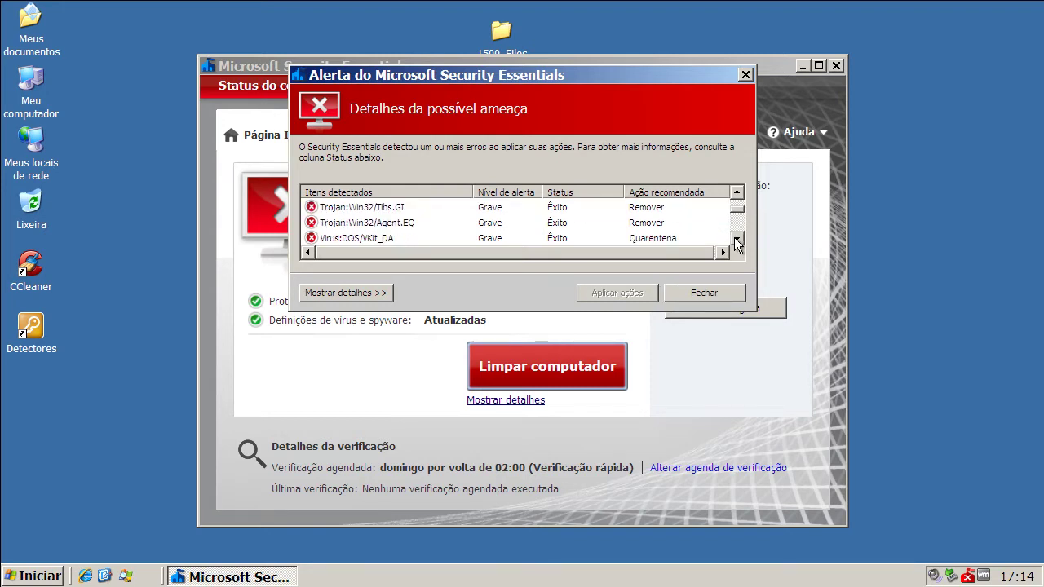
click(738, 238)
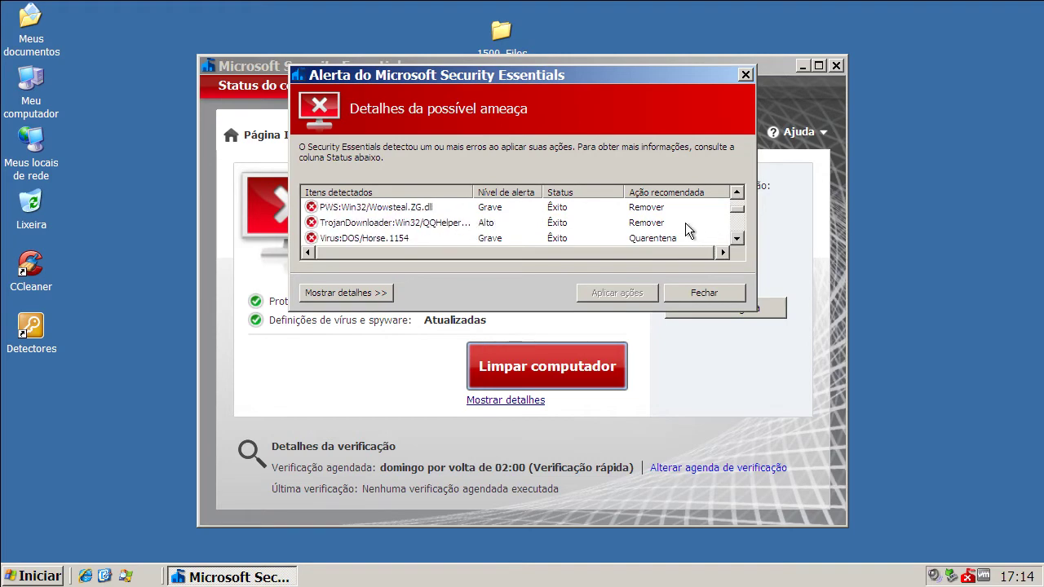
- View the full details of the detected item Virus:DOS/Horse.1154 and close the threat alert
click(671, 237)
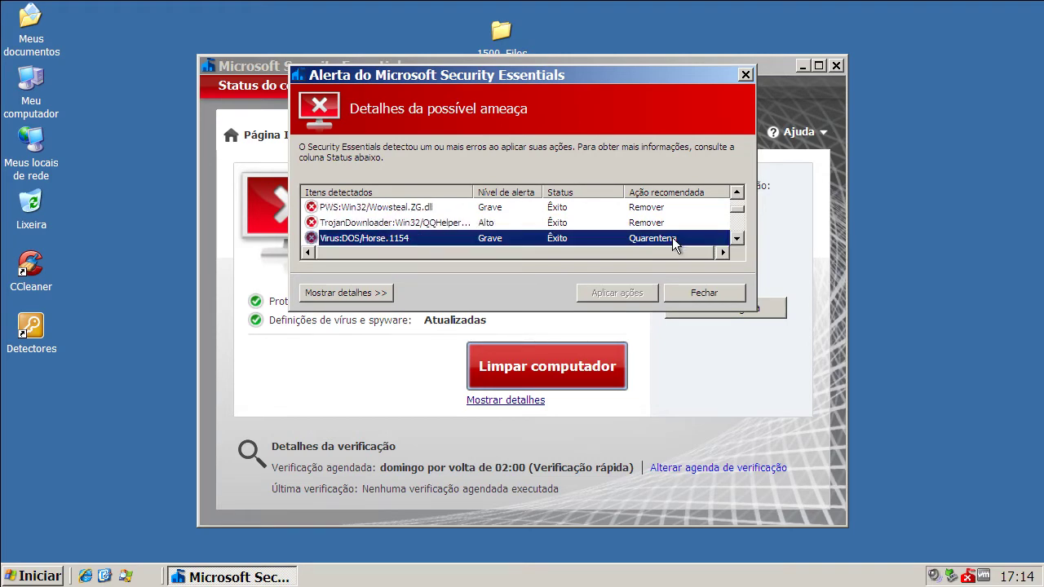
click(346, 293)
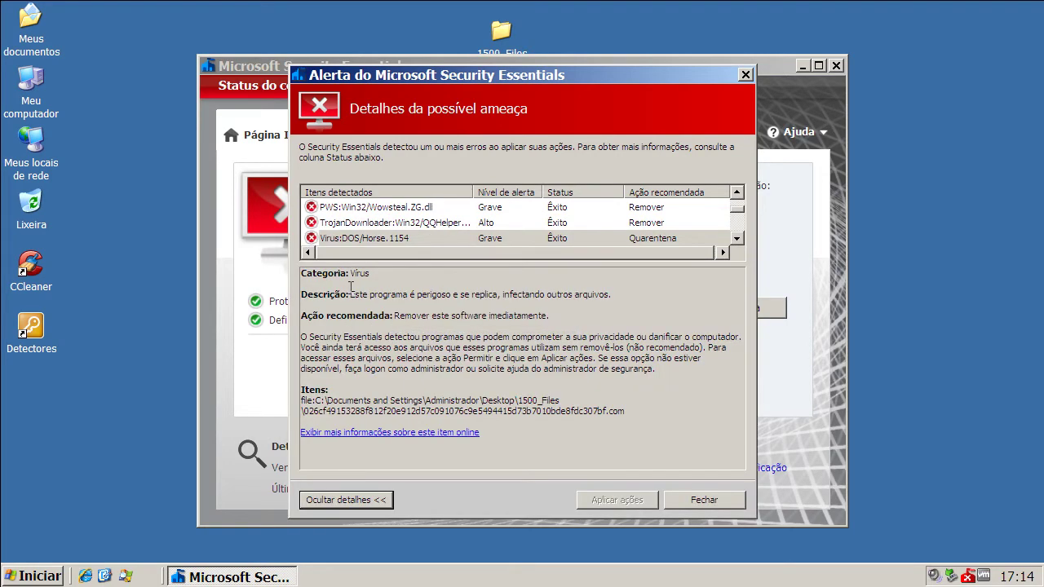
click(722, 500)
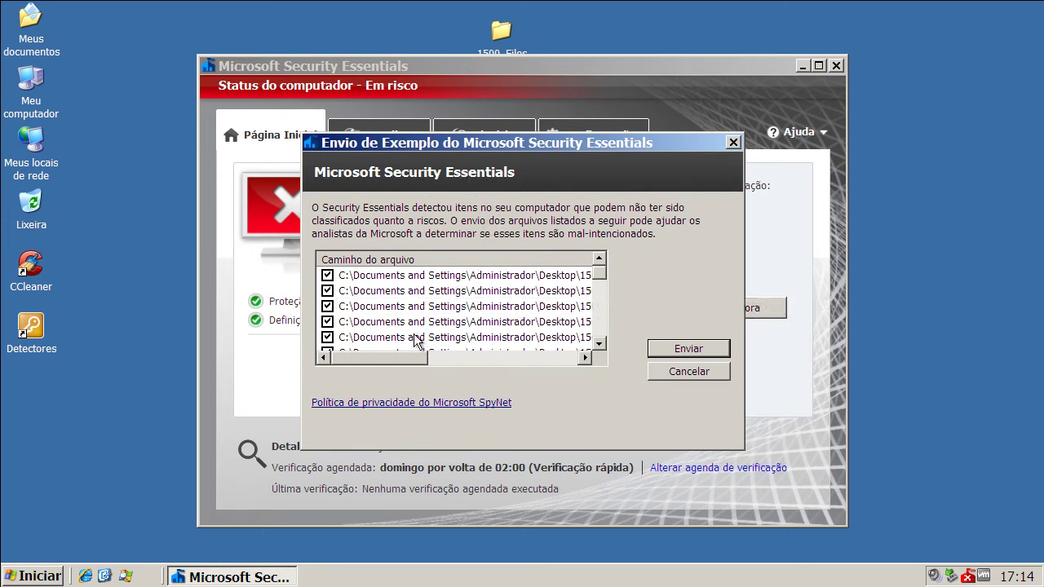
- Review the file paths in the sample submission list and send all the listed files to Microsoft
drag(409, 356, 576, 363)
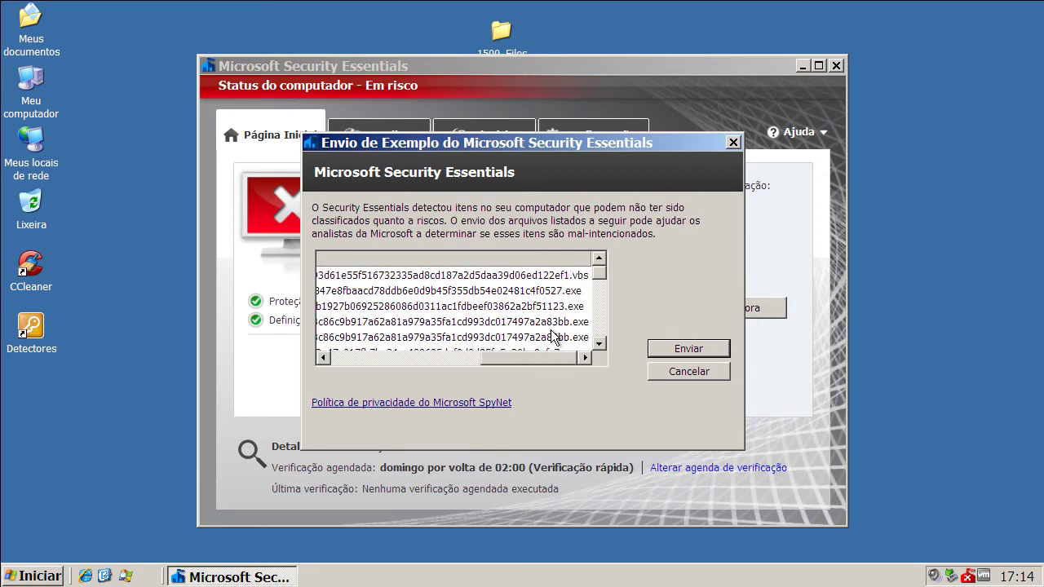
drag(529, 357, 366, 364)
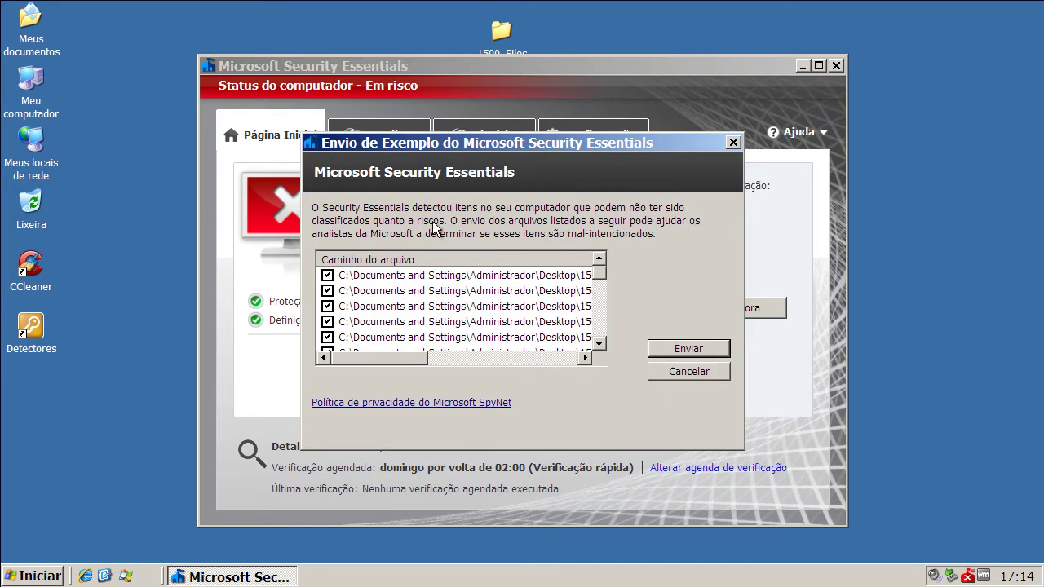
click(707, 352)
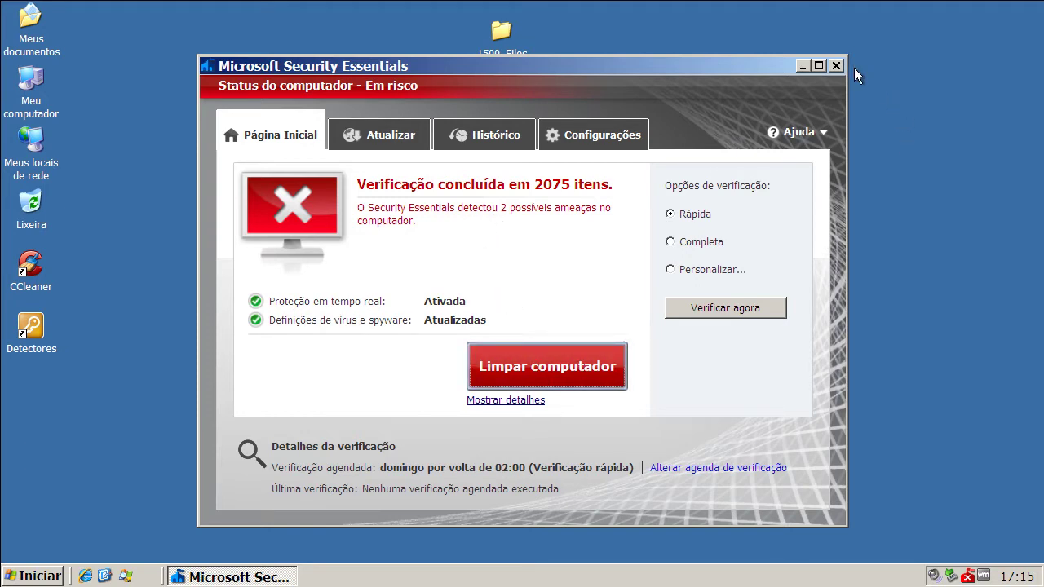
- Clean the remaining detected threats, dismiss the error and threat alert, and close Security Essentials
click(558, 357)
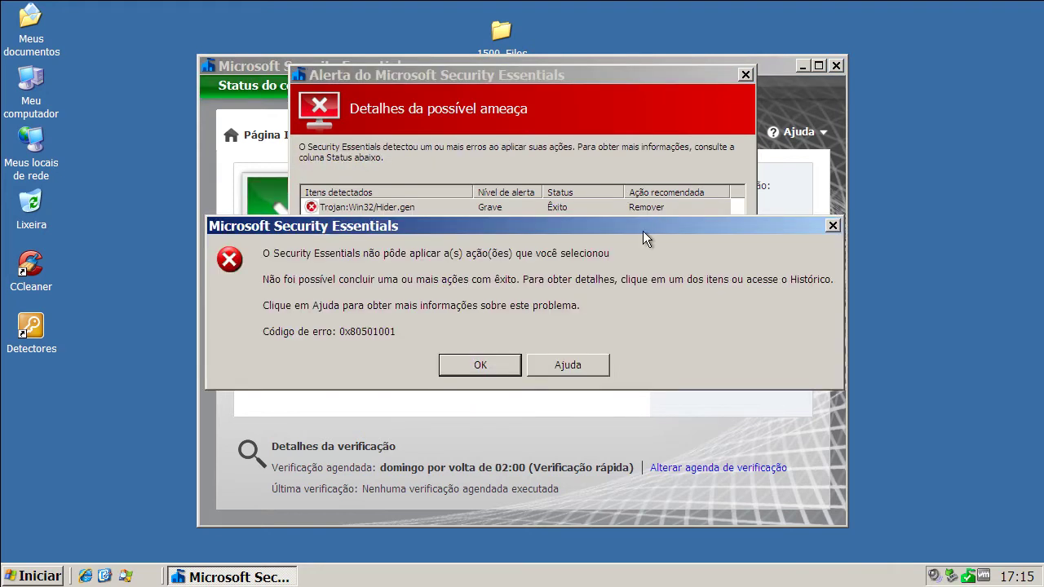
click(491, 365)
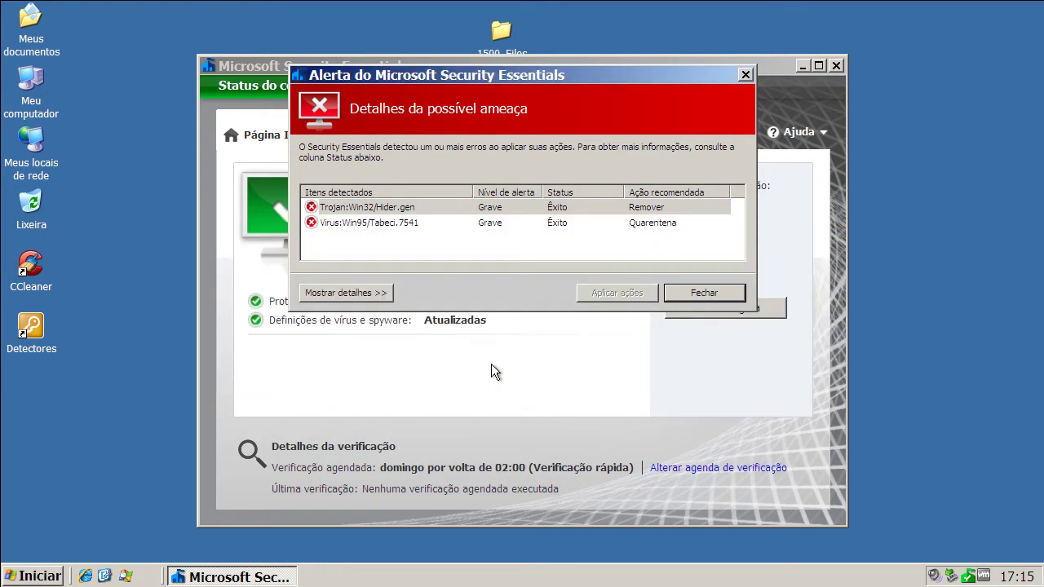
click(694, 290)
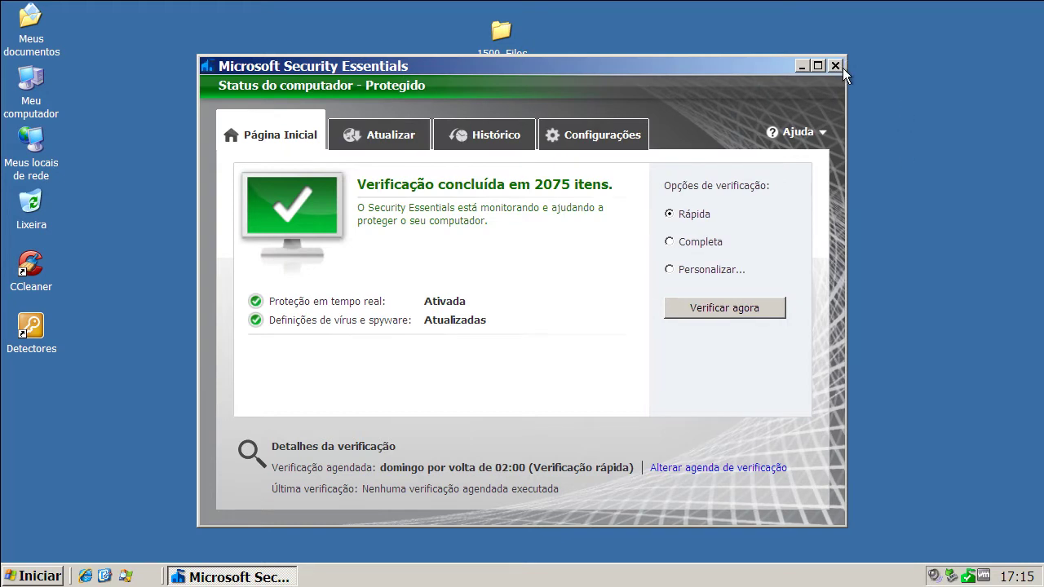
click(838, 67)
- Check the size and file count in the properties of the 1500_Files folder, and close them without changes
right_click(496, 47)
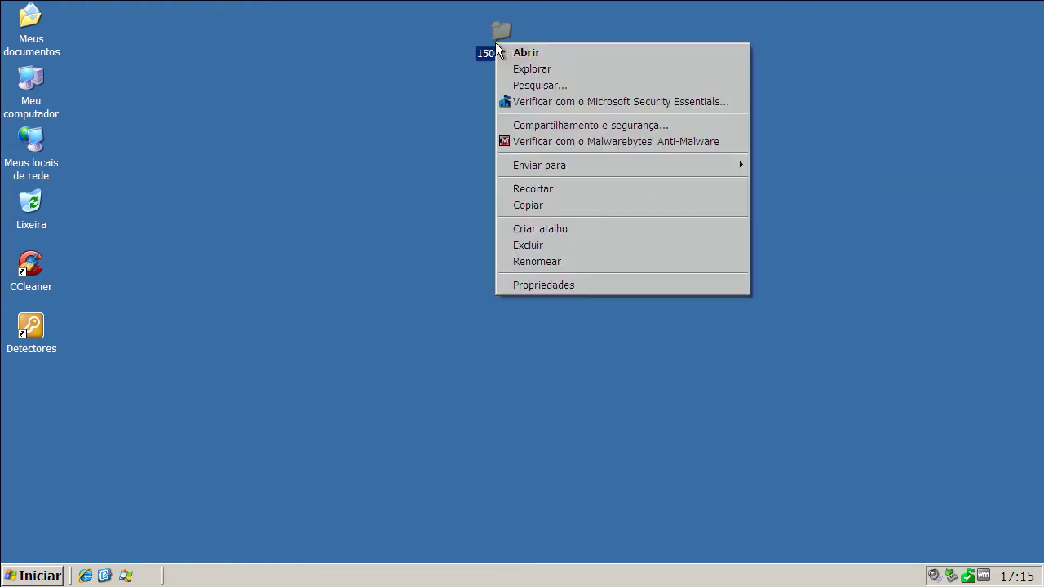
click(519, 285)
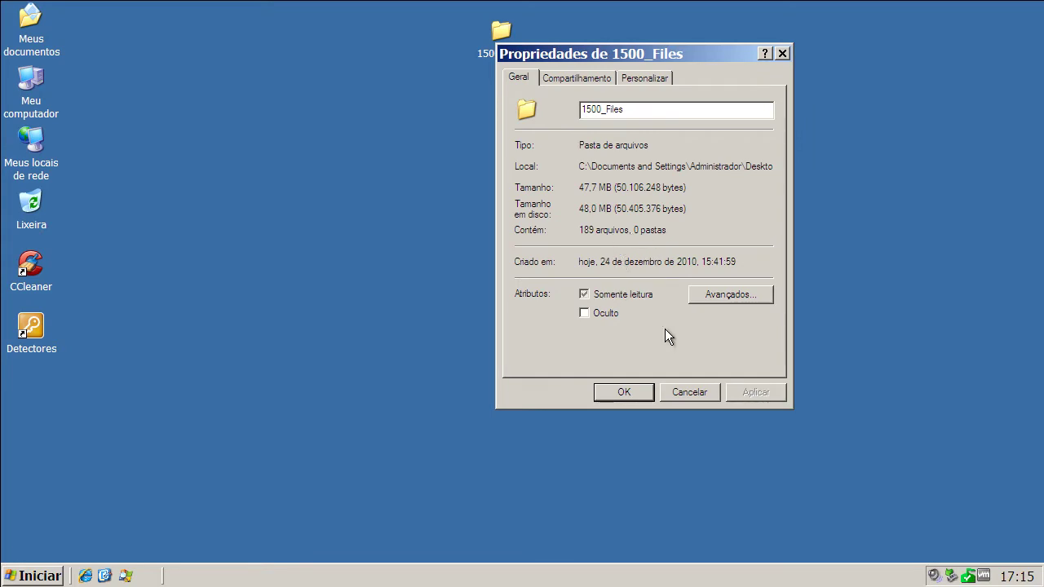
click(682, 390)
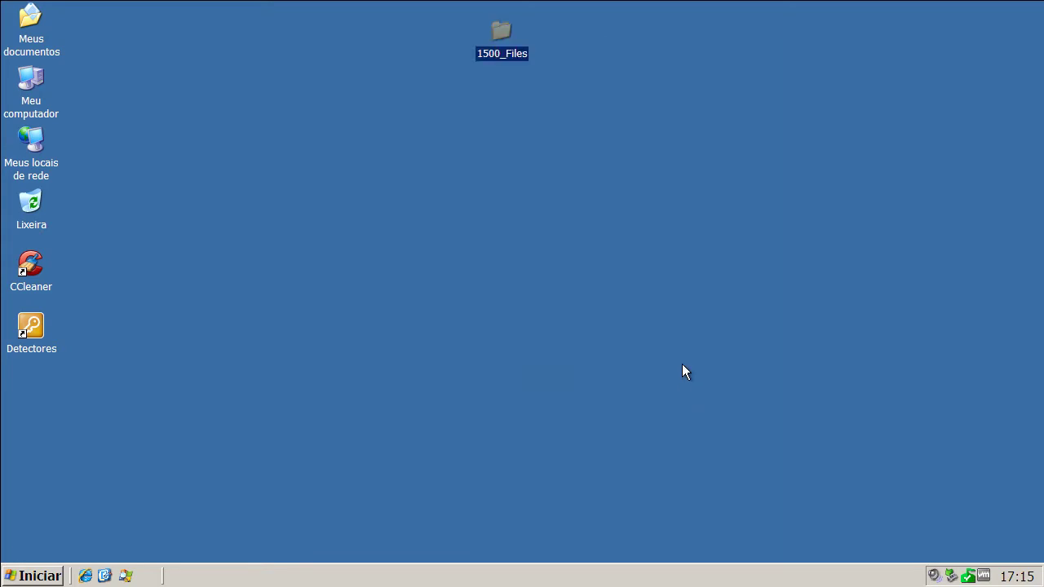
- Scan the 1500_Files folder again with Microsoft Security Essentials and close the program once the scan is complete
right_click(511, 39)
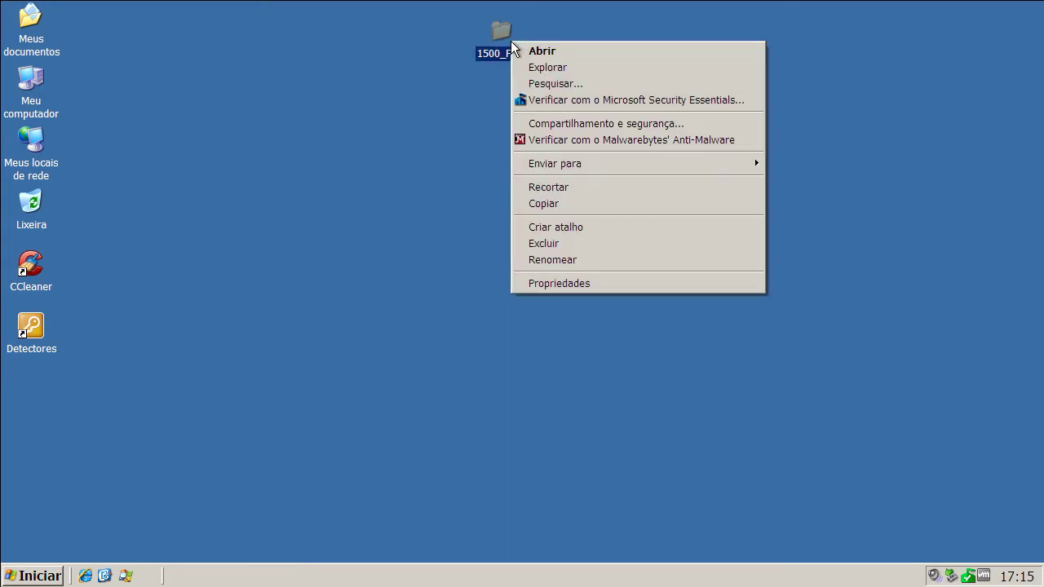
click(558, 100)
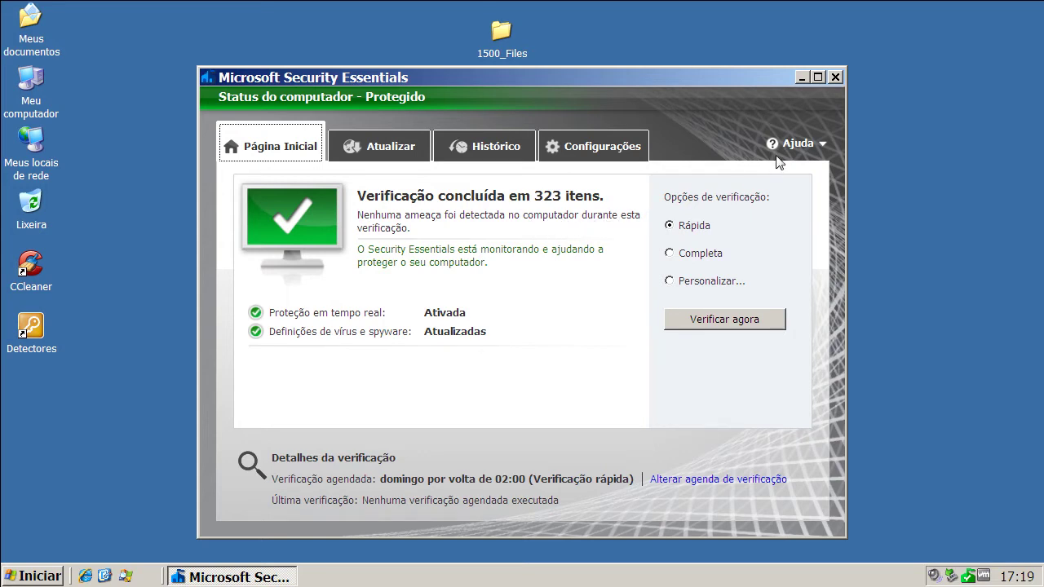
click(835, 78)
- Display the files remaining in the 1500_Files folder as icons, look through them and close the folder
click(497, 42)
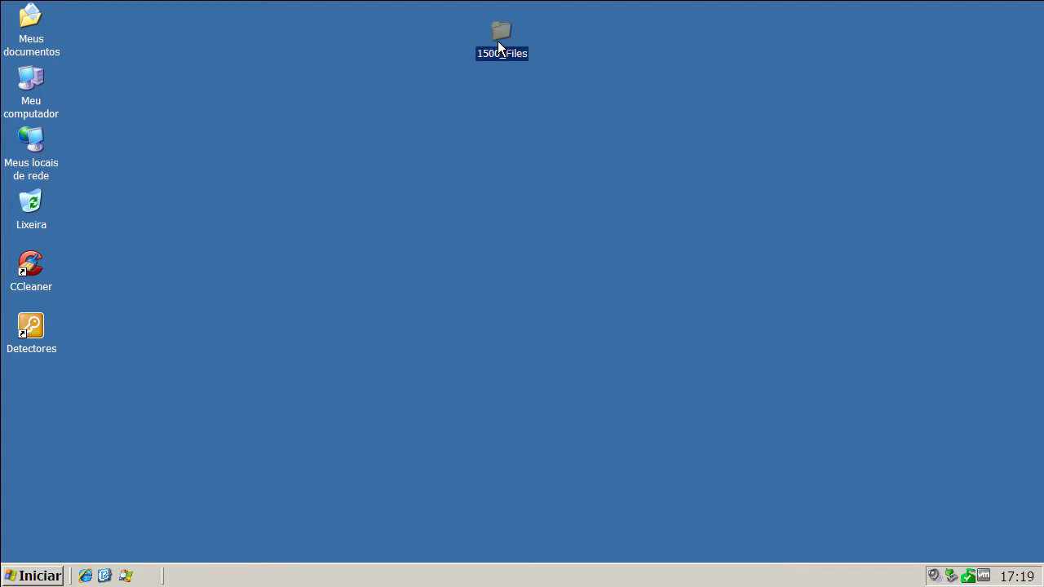
double_click(497, 40)
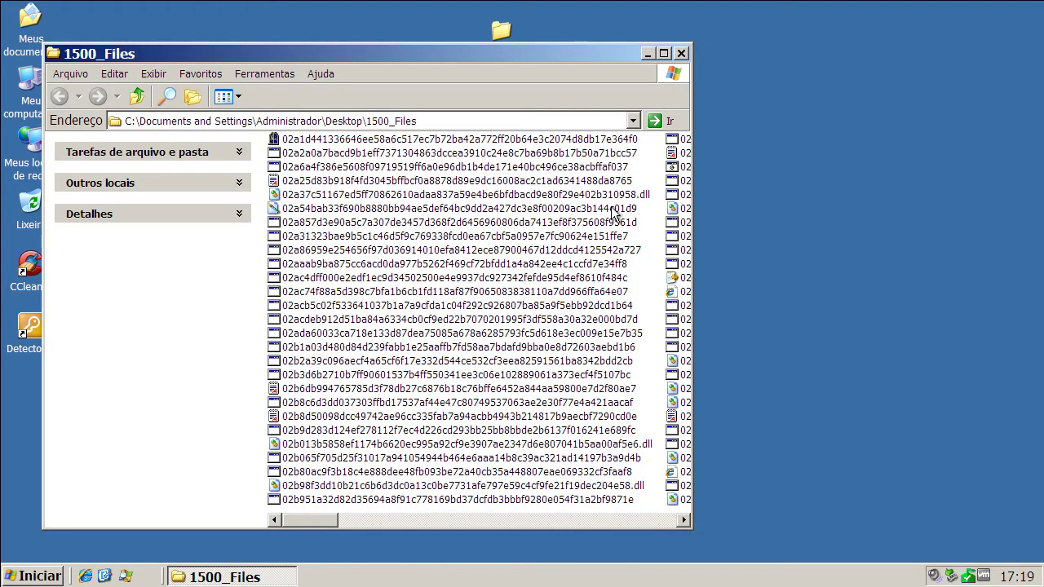
click(153, 74)
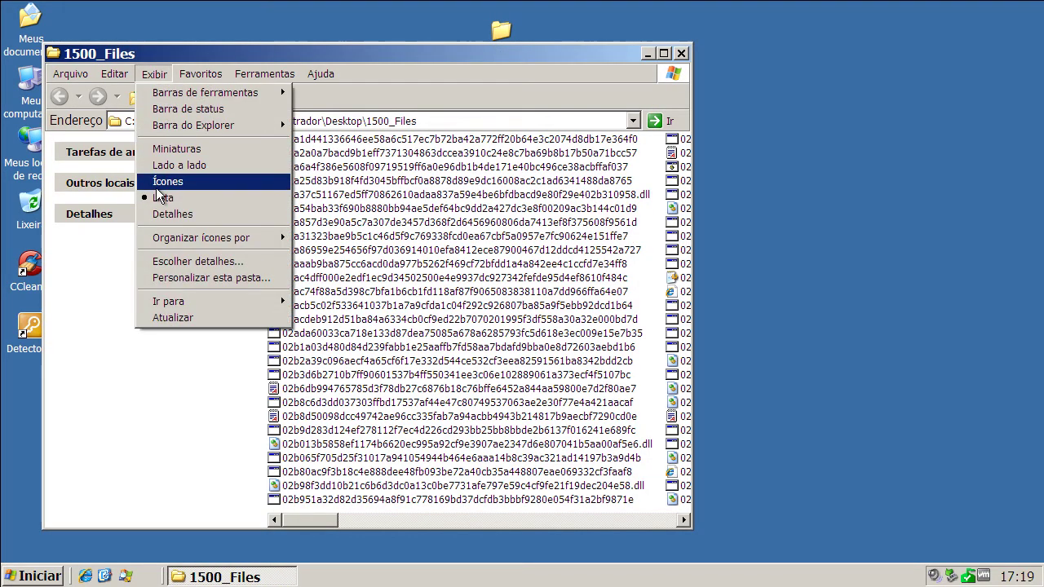
click(158, 181)
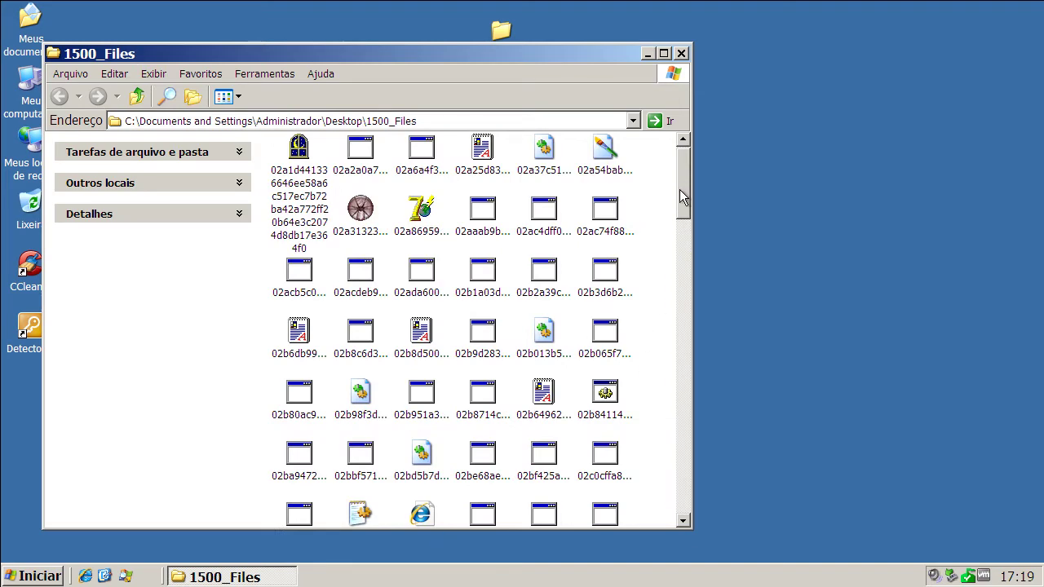
drag(681, 194, 682, 155)
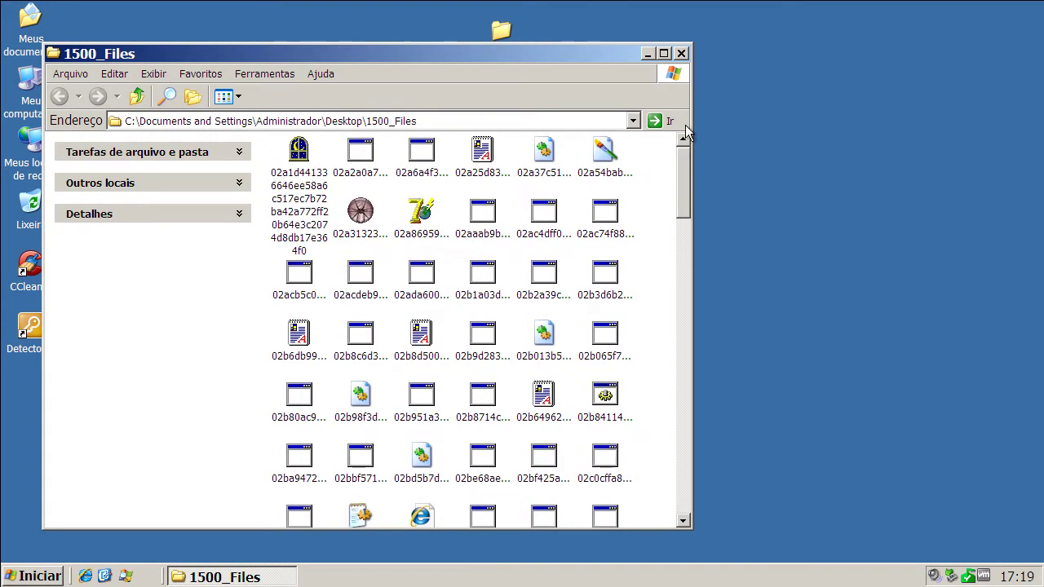
click(681, 53)
- Open the properties of the 1500_Files folder to read its file count, and subtract 189 from 1500 in Calculator
right_click(504, 38)
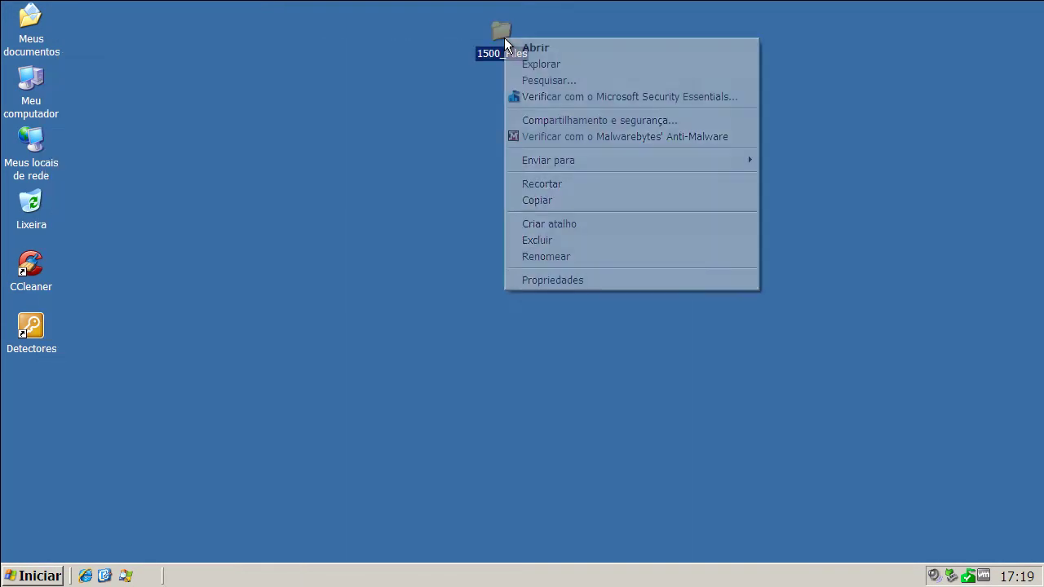
click(569, 279)
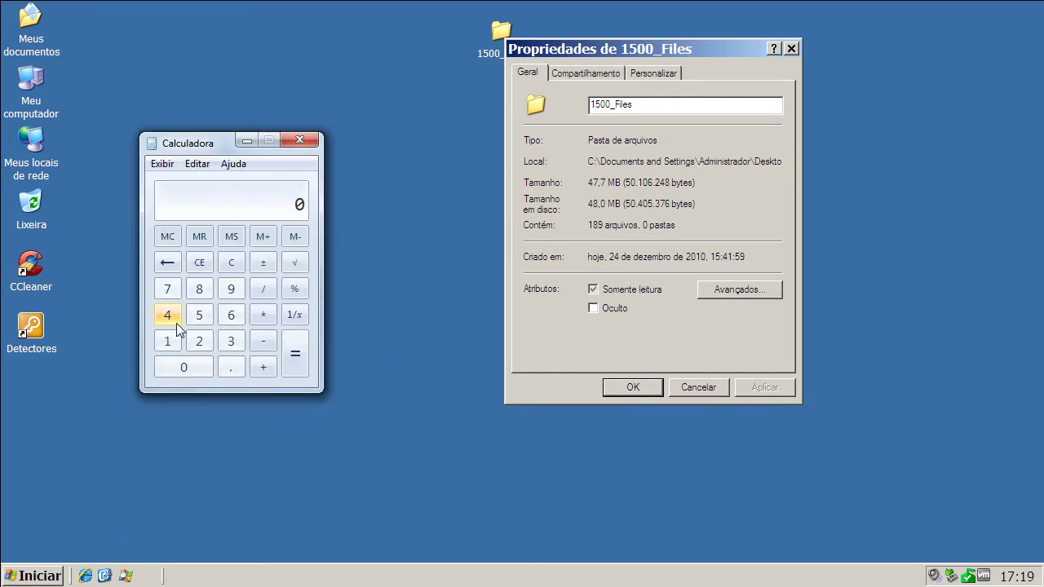
click(173, 341)
click(198, 319)
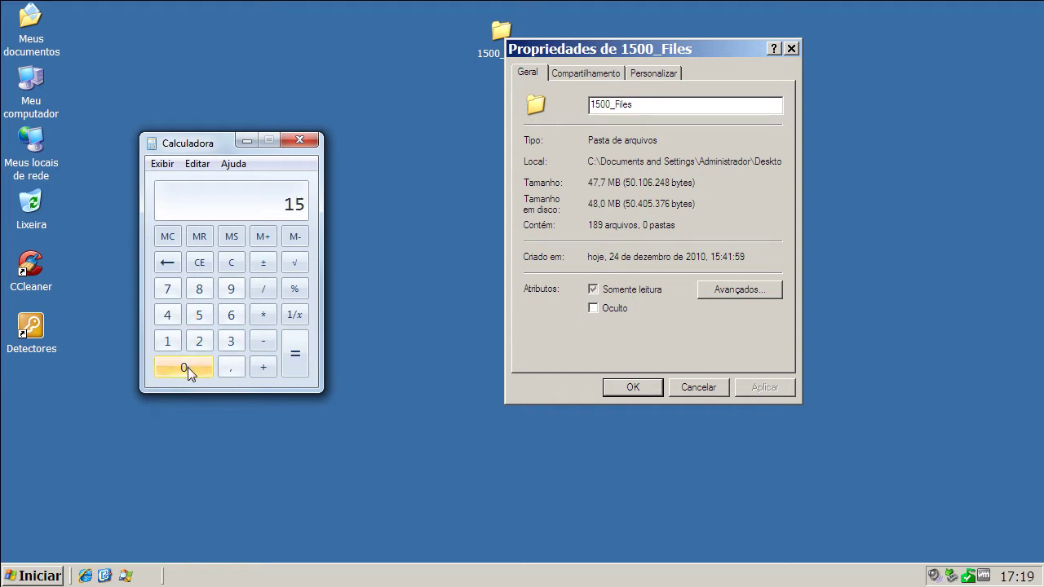
click(187, 367)
click(187, 367)
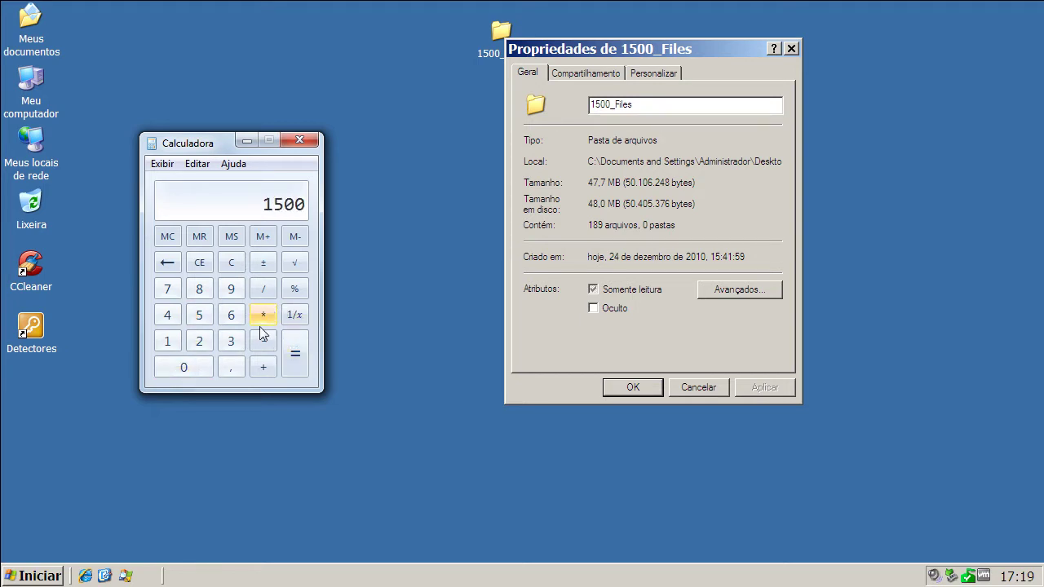
click(262, 341)
click(169, 344)
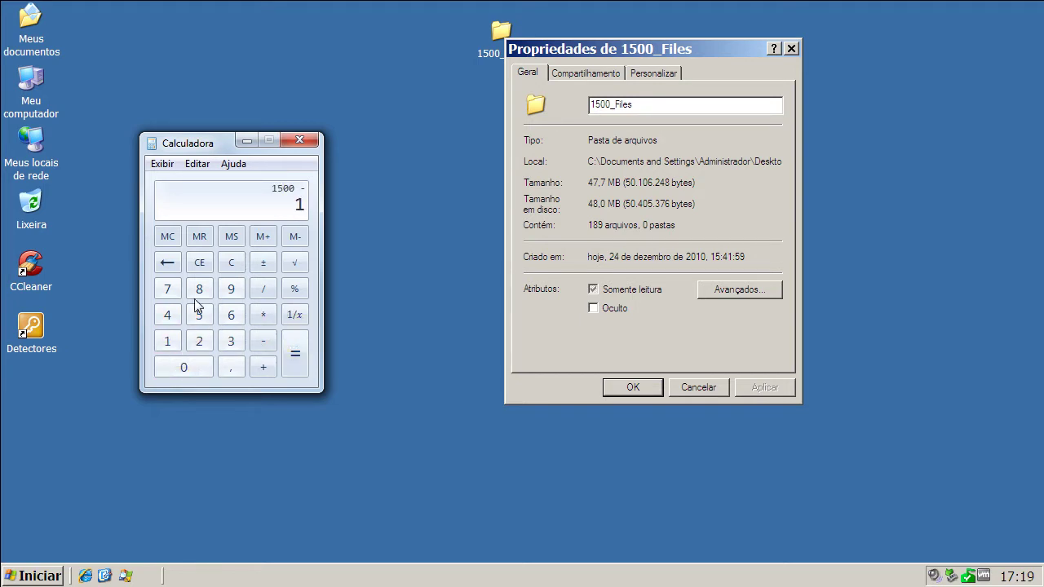
click(200, 291)
click(235, 292)
click(296, 351)
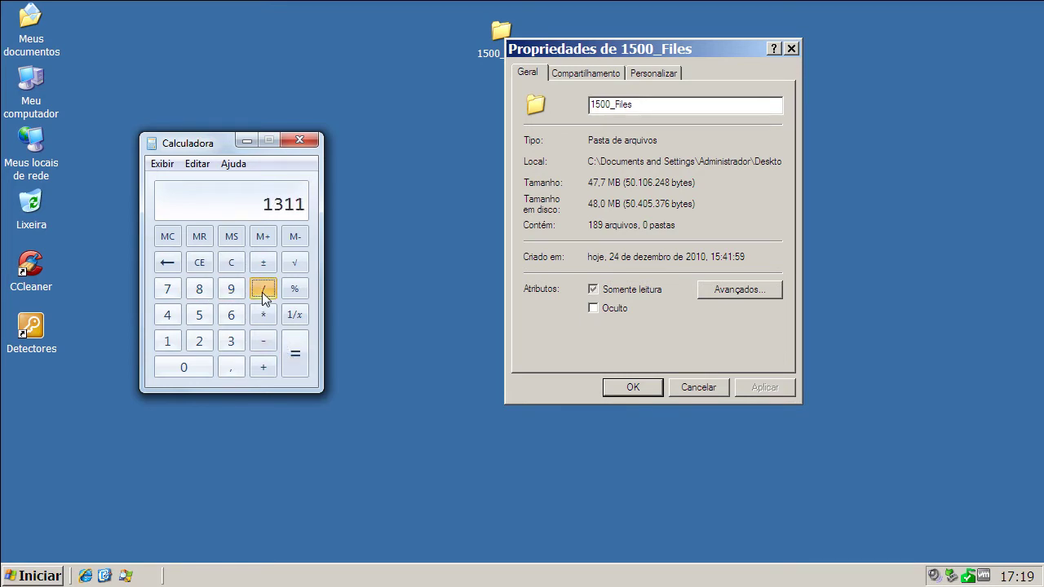
- Divide the subtraction result by 15 in Calculator to get the detection percentage
click(264, 290)
click(169, 343)
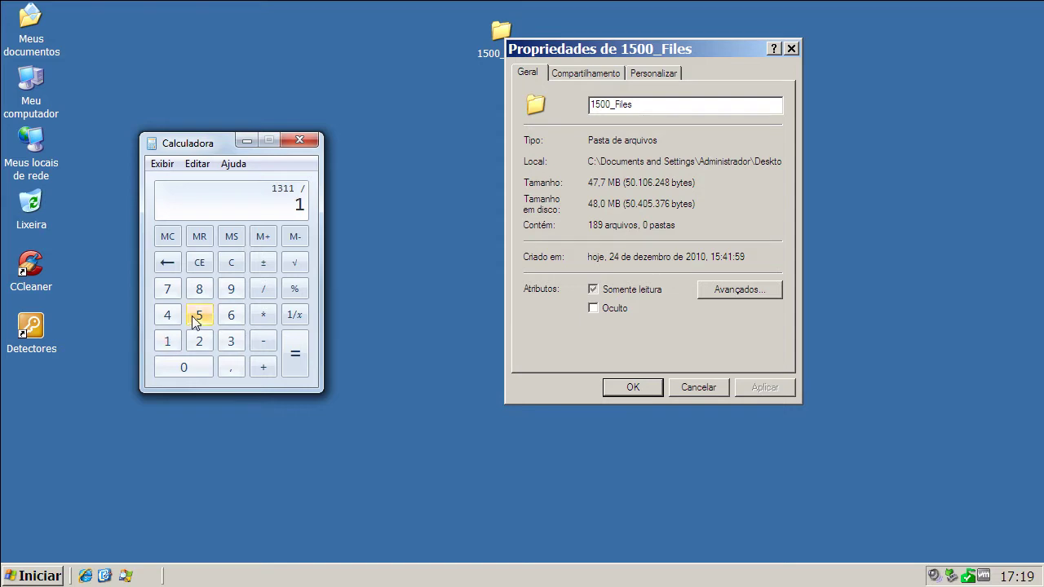
click(200, 317)
click(294, 349)
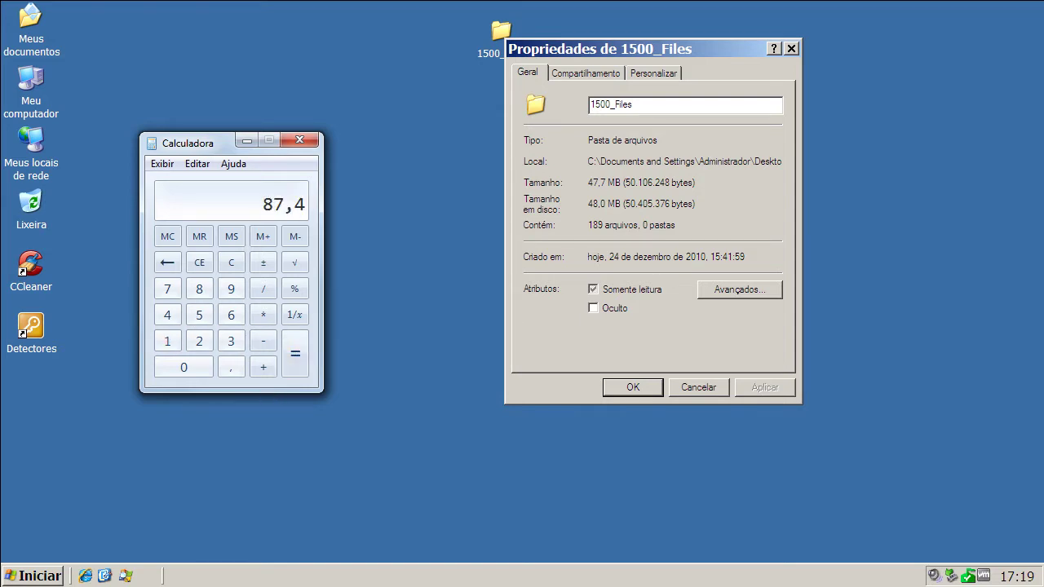
- Switch to the Resultados file in Notepad and enter 87,40 as the percentage on the MSE 2.0 line
key(alt+Tab)
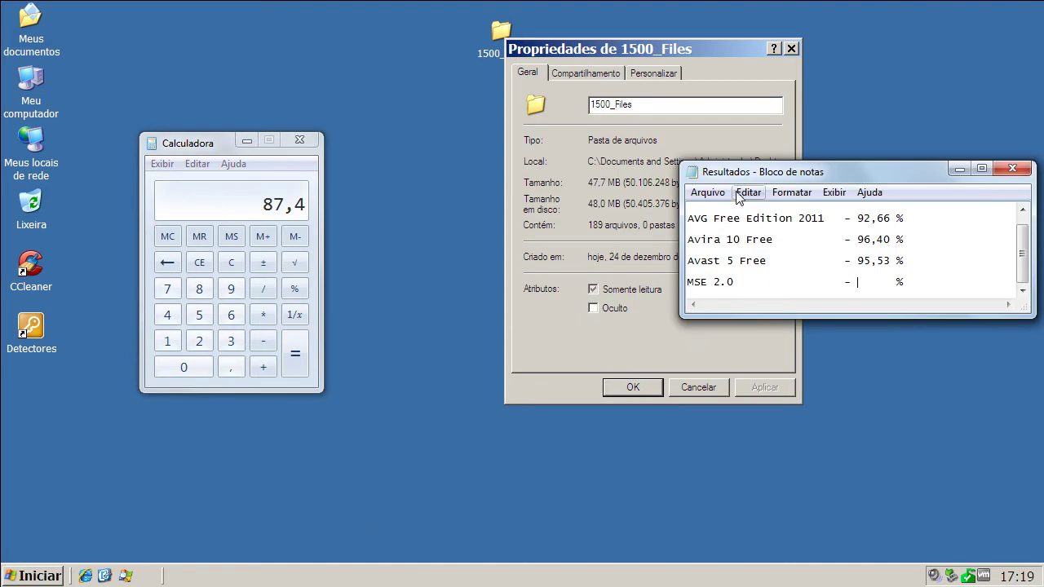
drag(734, 178, 493, 297)
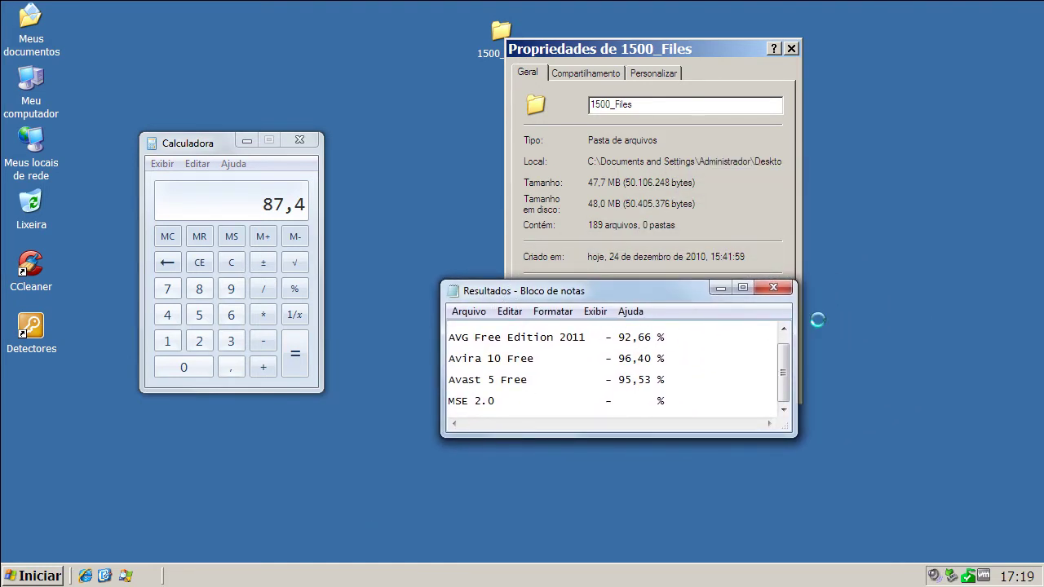
text(87)
text(,4)
text(0)
key(Delete)
- Save and close the Resultados file, and close the 1500_Files properties without changes
click(467, 313)
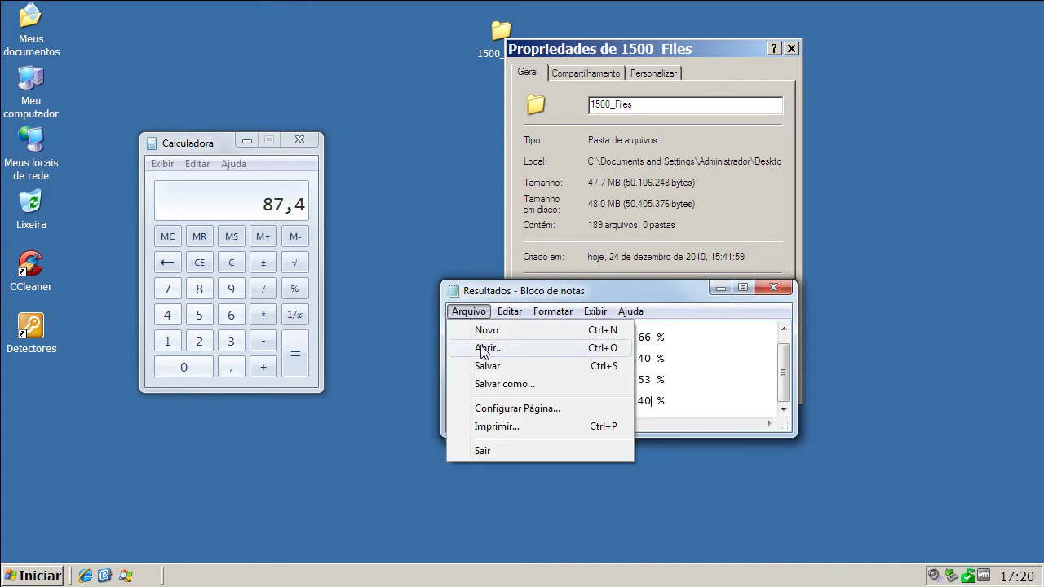
click(486, 366)
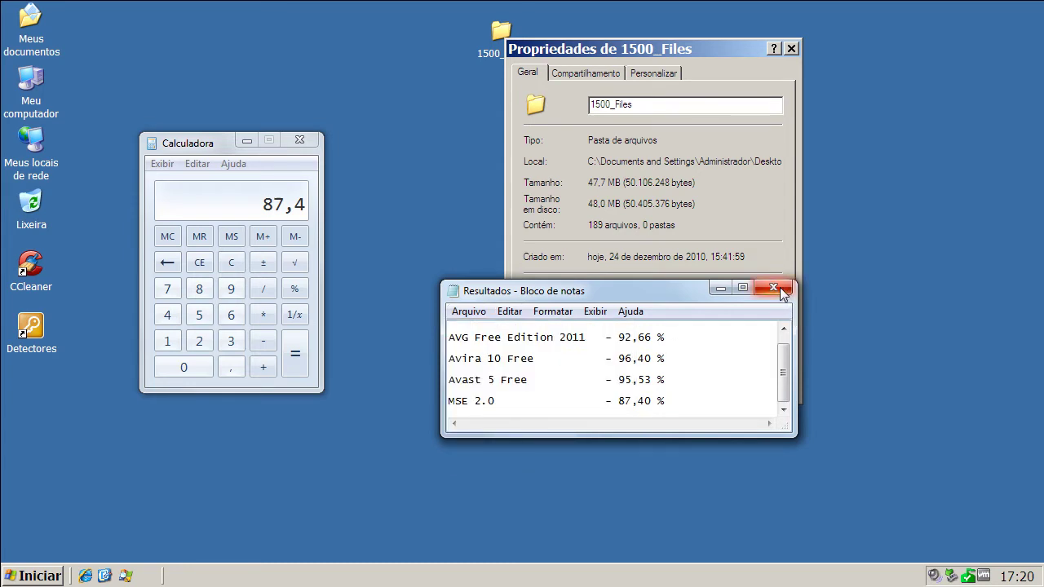
click(781, 290)
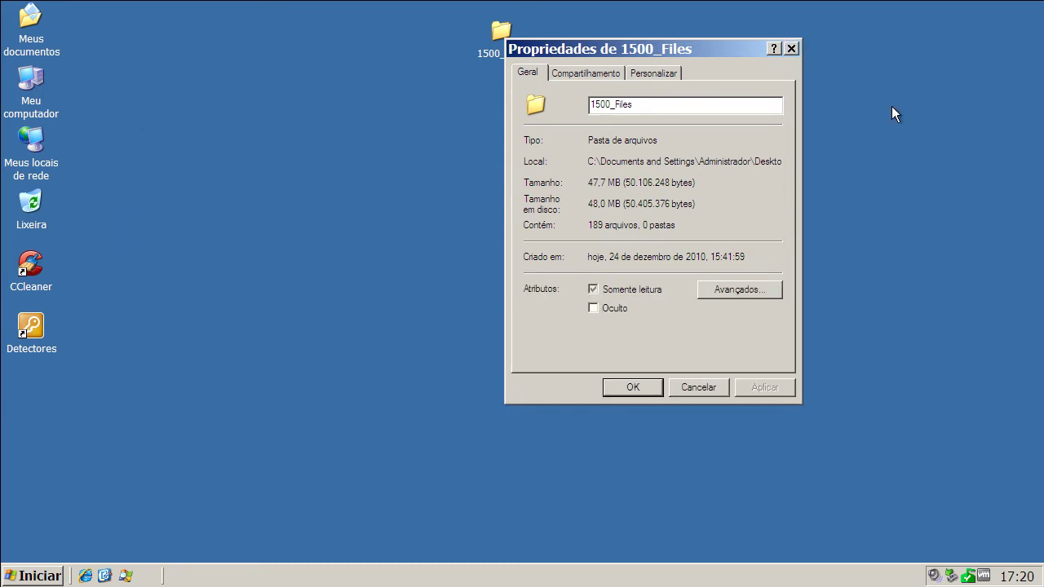
click(791, 49)
click(742, 135)
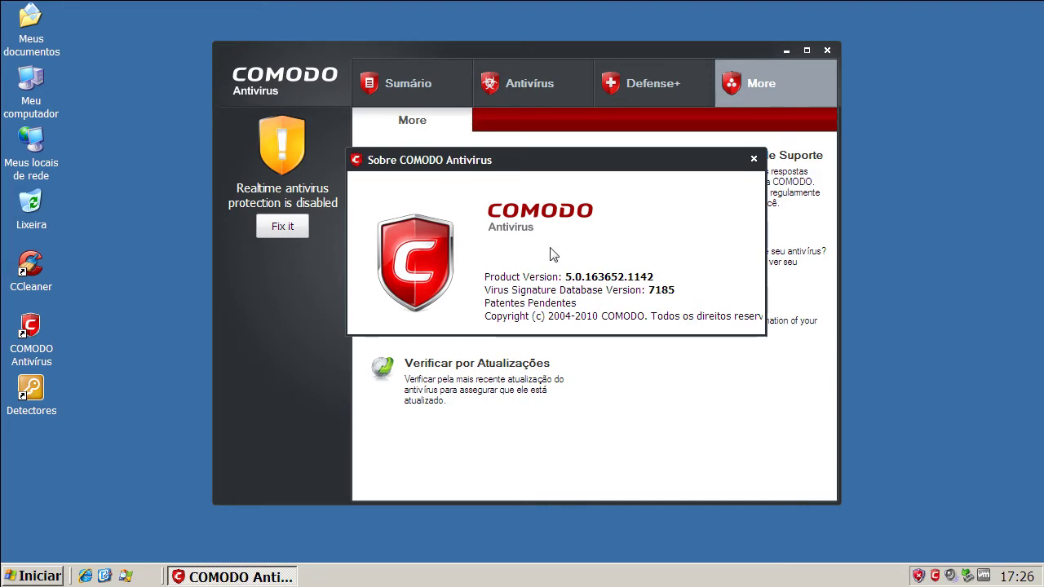
- Clear COMODO Antivirus and its version information off the desktop, and move the 1500_Files folder icon slightly to the right
click(753, 159)
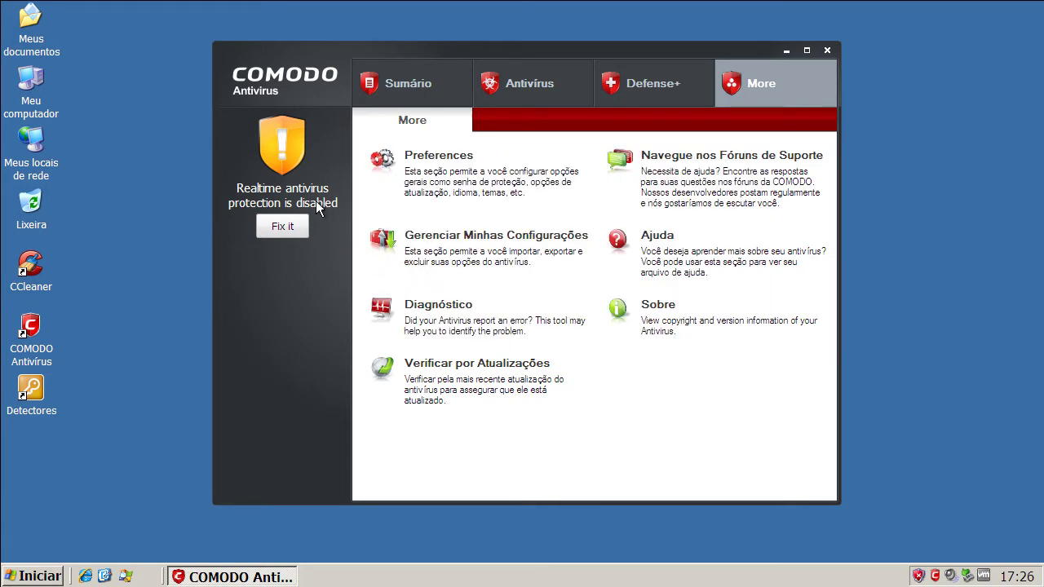
click(787, 51)
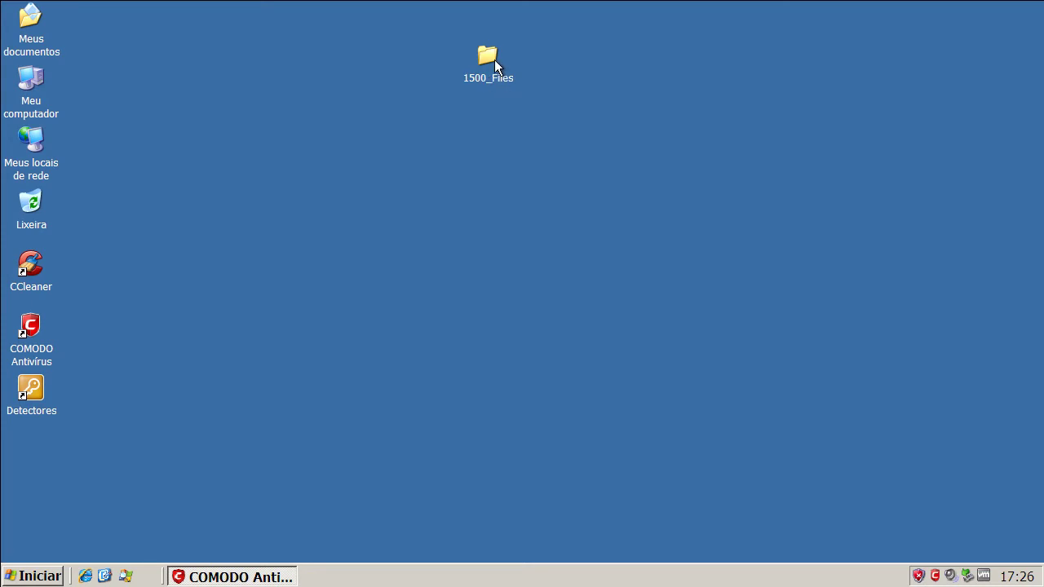
drag(532, 53, 532, 53)
click(662, 90)
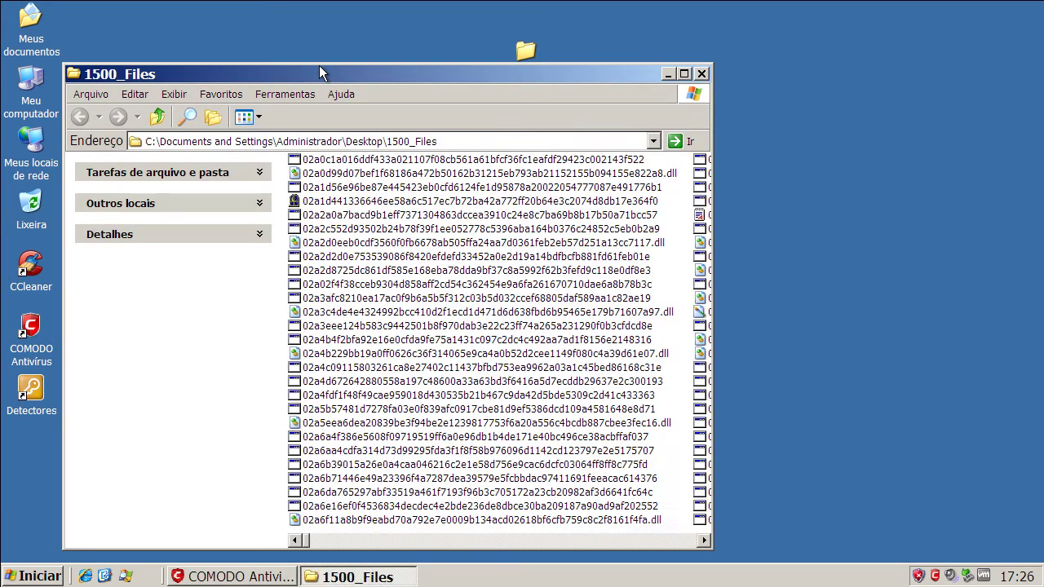
- Show the contents of the 1500_Files folder as icons in a maximized window, look through the samples and close it
click(173, 94)
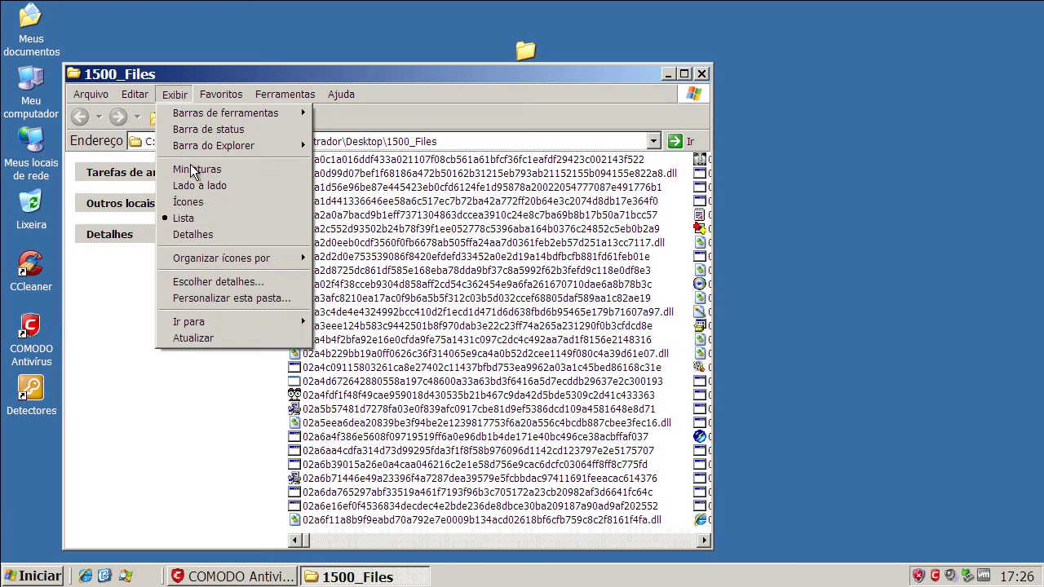
click(194, 204)
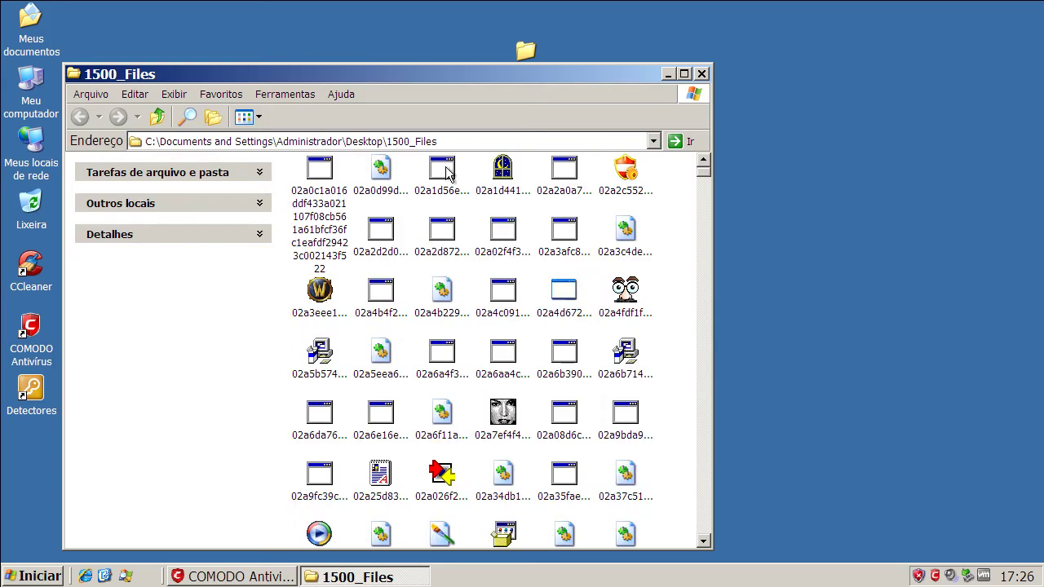
click(685, 74)
mouse_move(1036, 119)
mouse_down()
mouse_move(1036, 432)
mouse_move(1036, 114)
mouse_up()
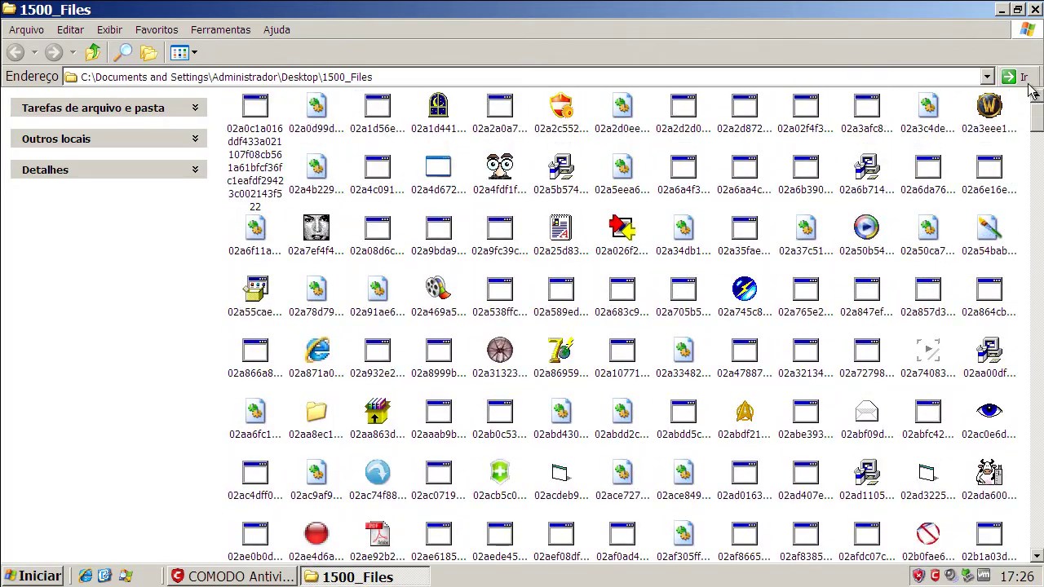
click(1034, 9)
- Check the size and number of files in the 1500_Files folder's properties before the COMODO test, and cancel out of them
right_click(528, 58)
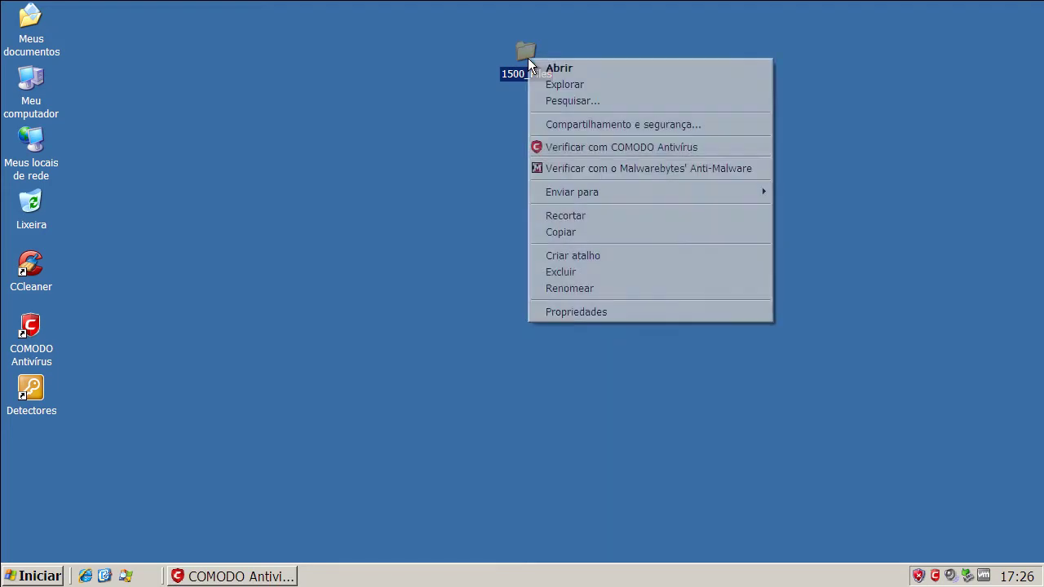
click(607, 315)
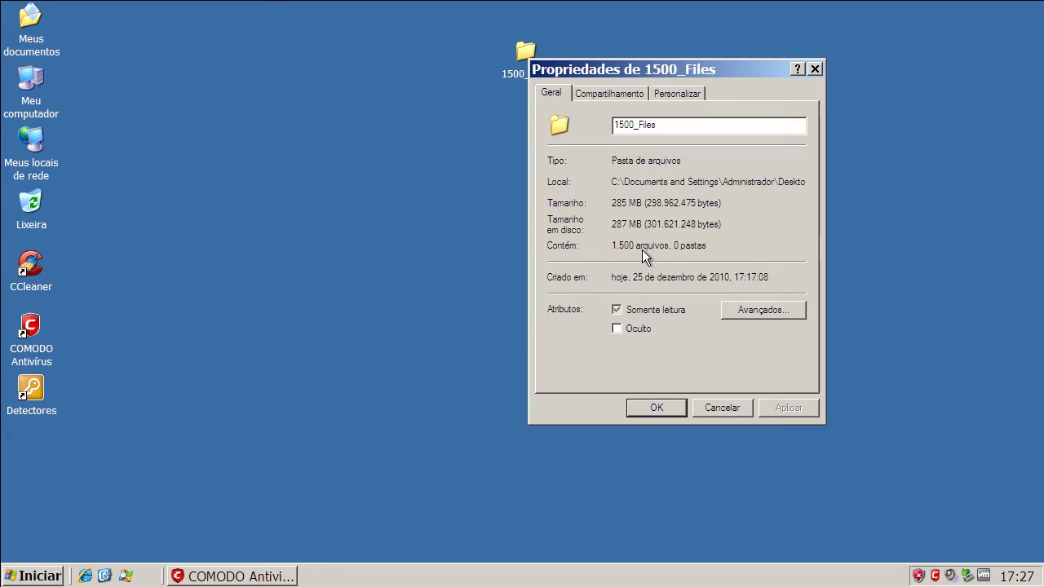
click(712, 408)
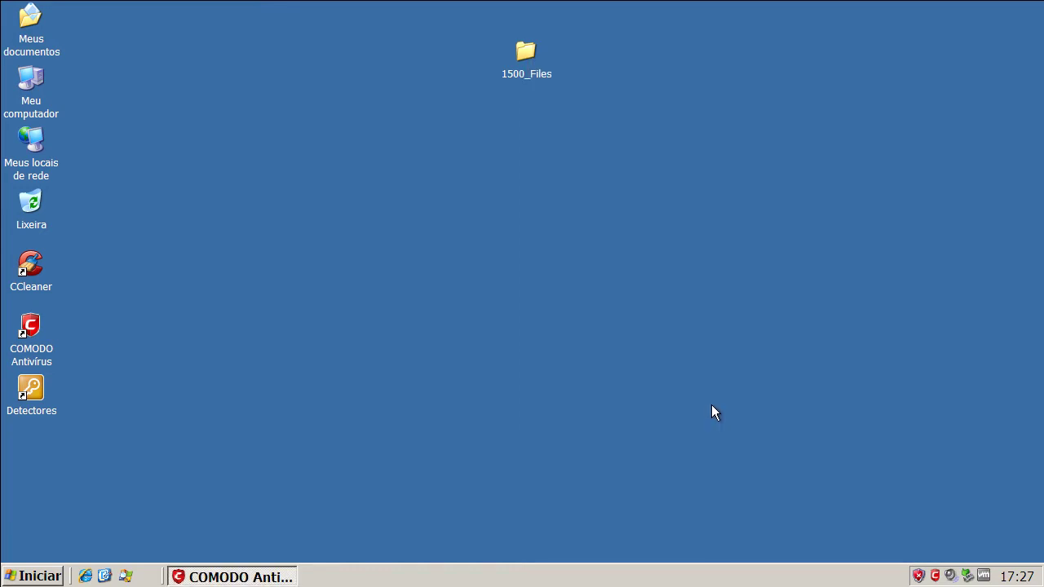
- Bring COMODO Antivirus back up, update its virus signature database and dismiss the completion message
click(280, 576)
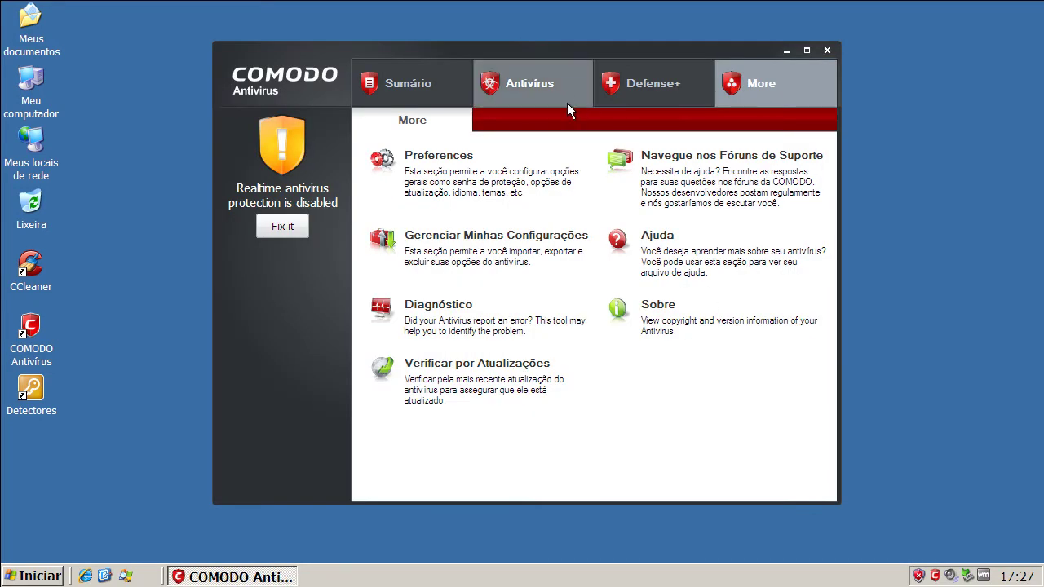
click(546, 88)
click(470, 234)
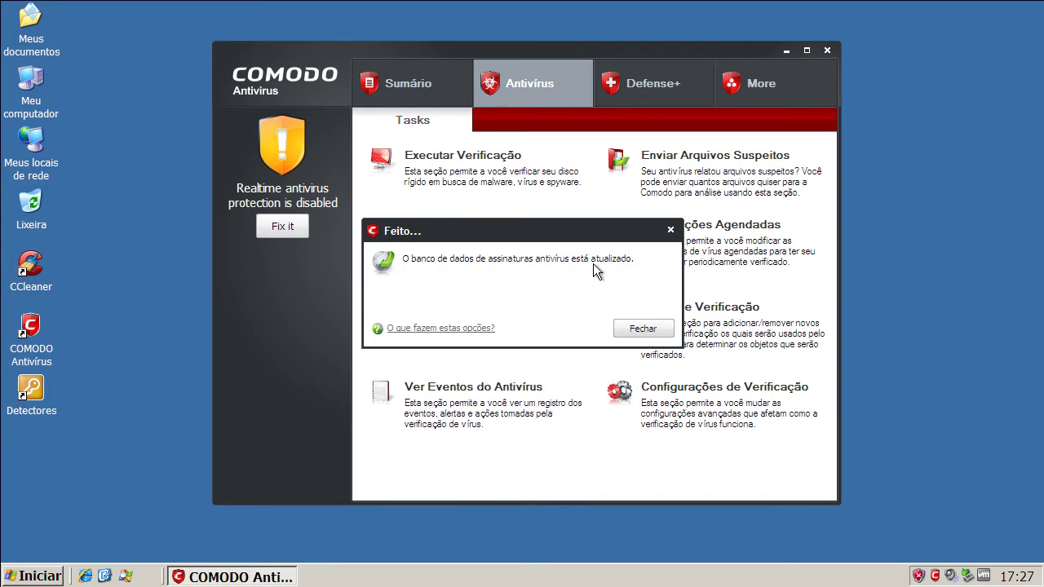
click(641, 329)
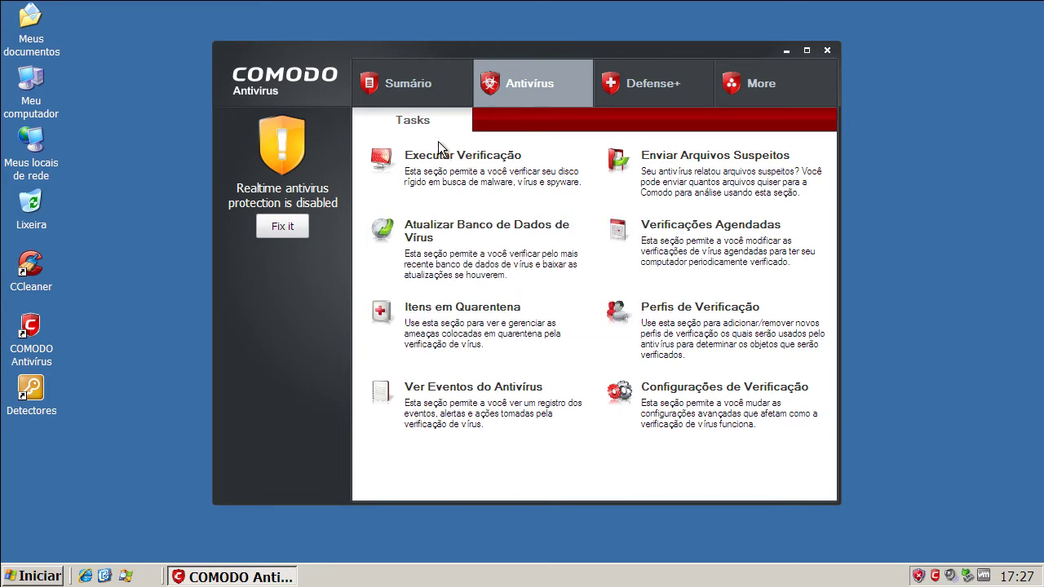
- Fix the disabled real-time antivirus protection in COMODO and show the protection summary
click(282, 226)
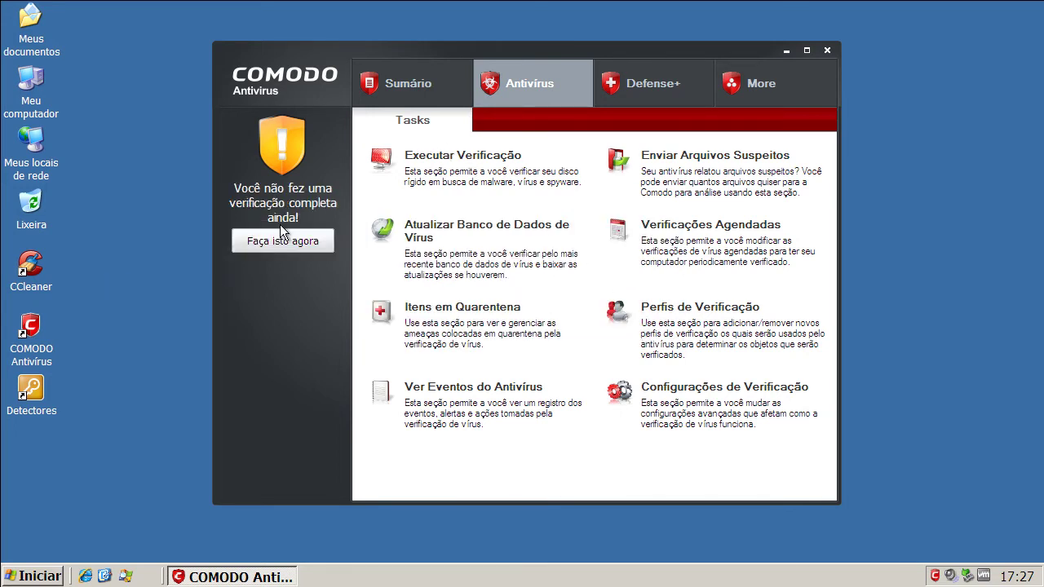
click(393, 91)
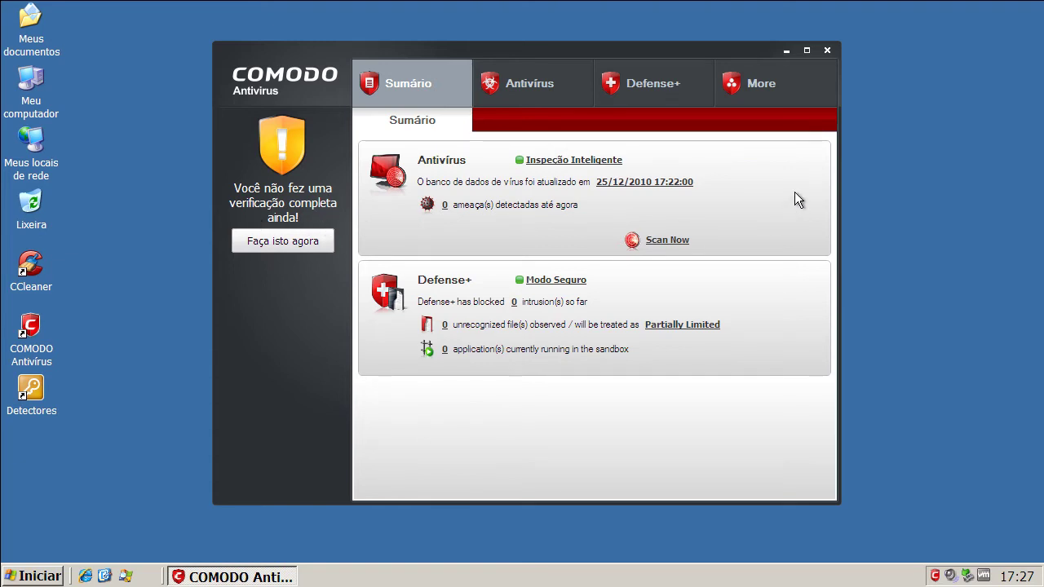
- Close the COMODO window and check that the antivirus security level is set to Inspeção Inteligente
drag(688, 59, 711, 97)
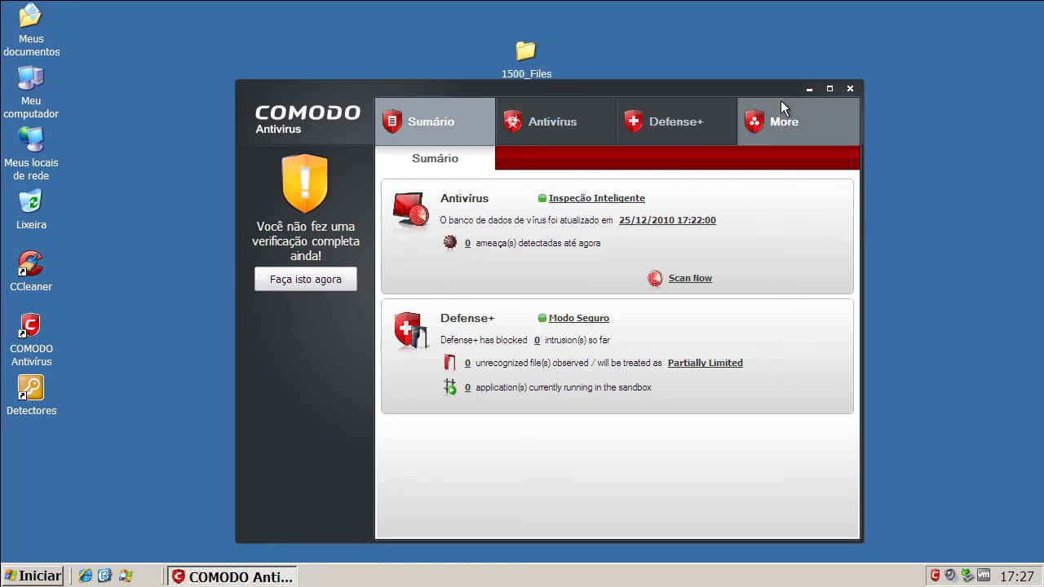
click(851, 88)
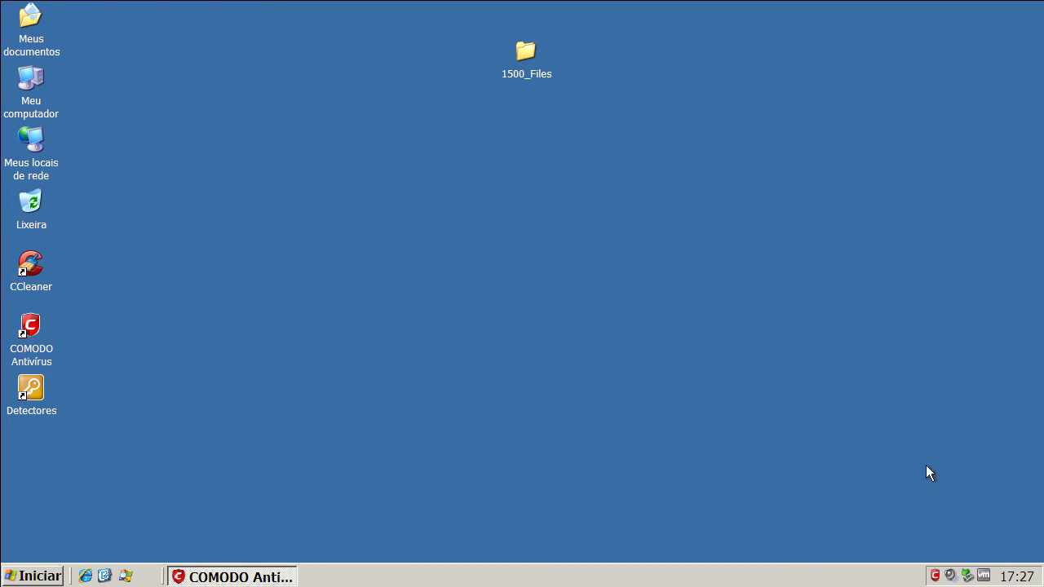
right_click(935, 576)
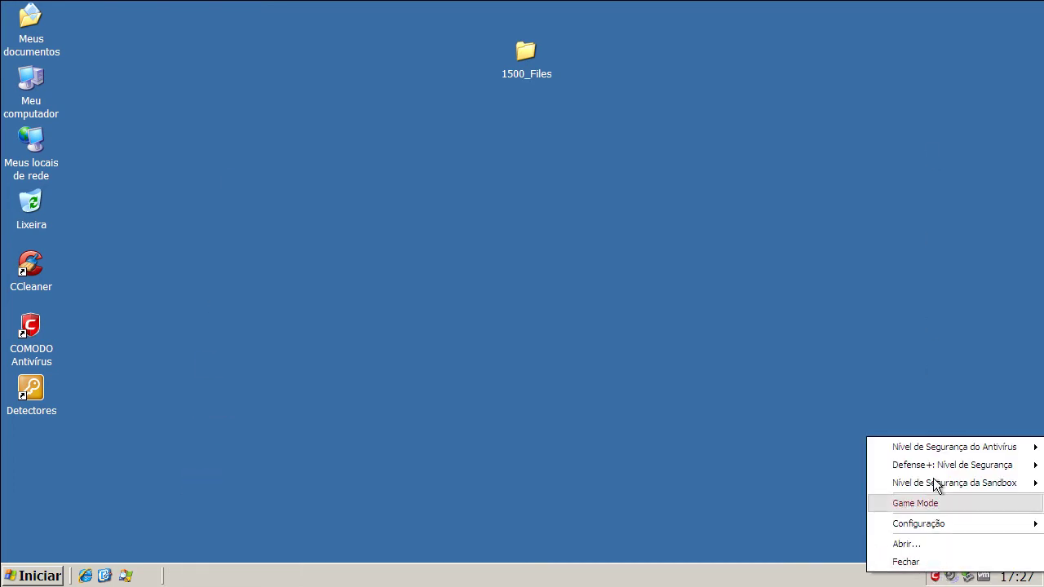
mouse_move(933, 451)
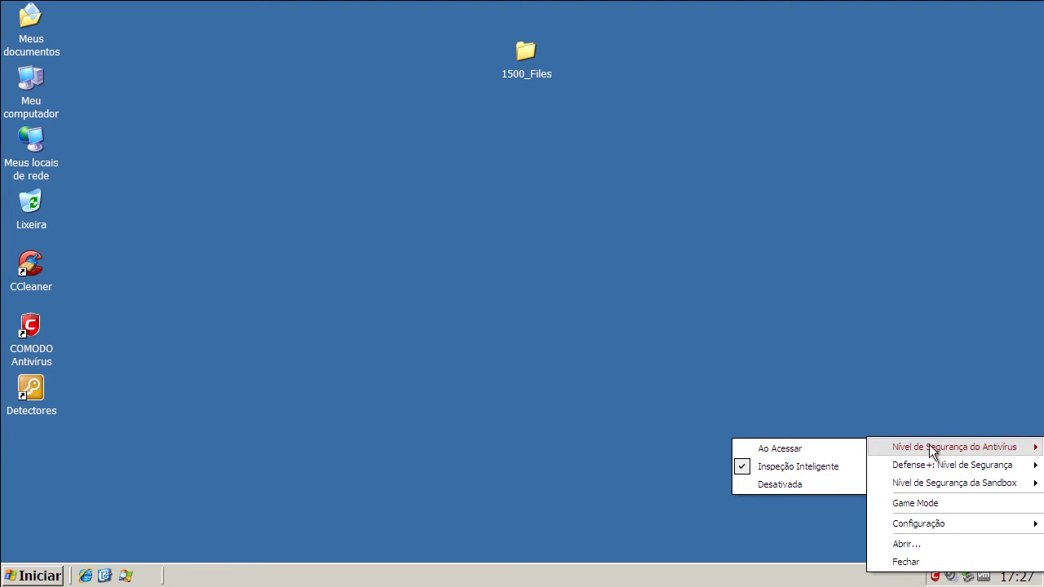
click(825, 467)
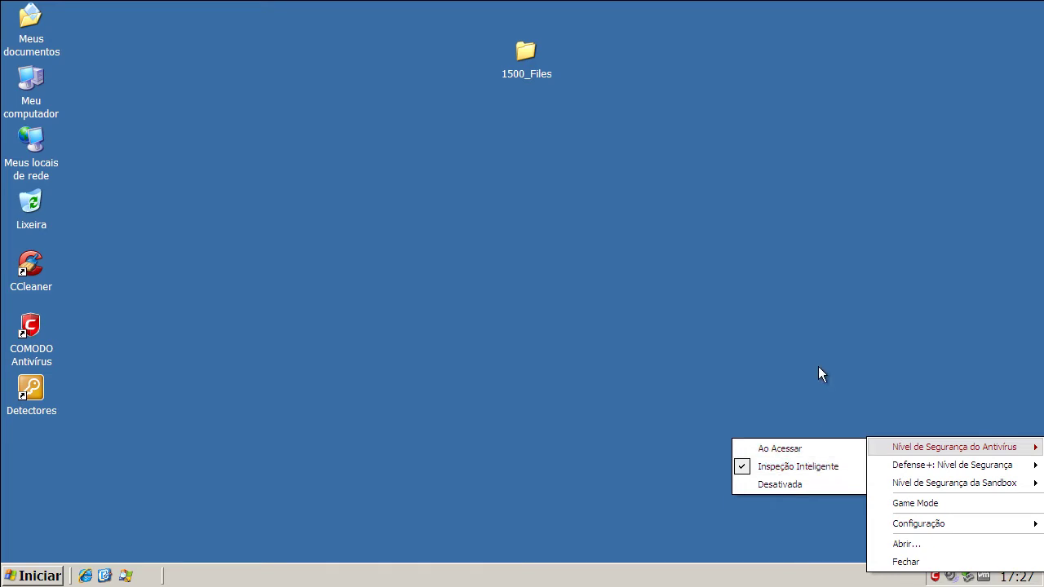
- Scan the 1500_Files folder on the desktop with COMODO Antivirus and move the scan progress window clear
right_click(528, 53)
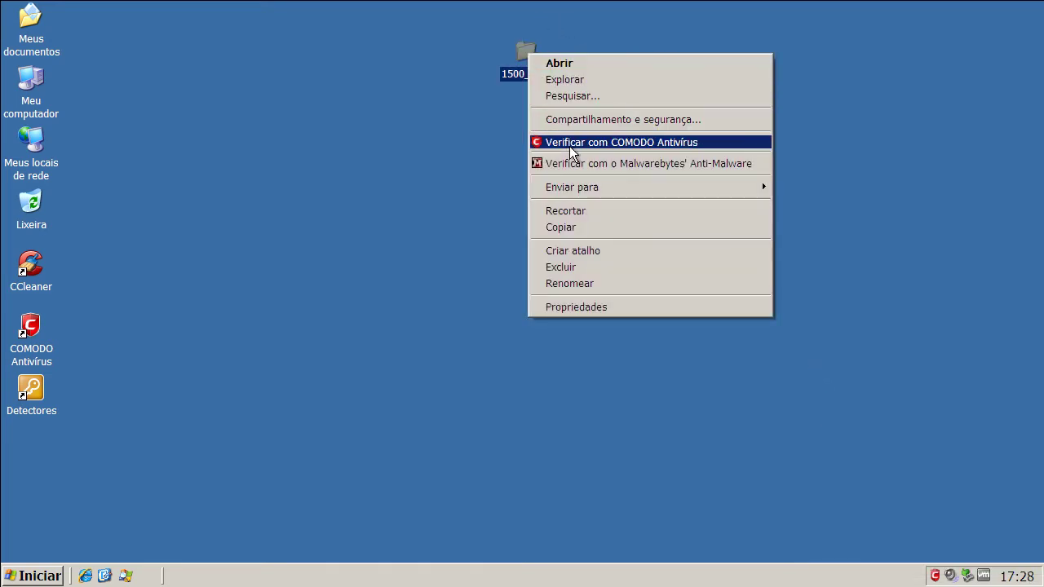
click(569, 143)
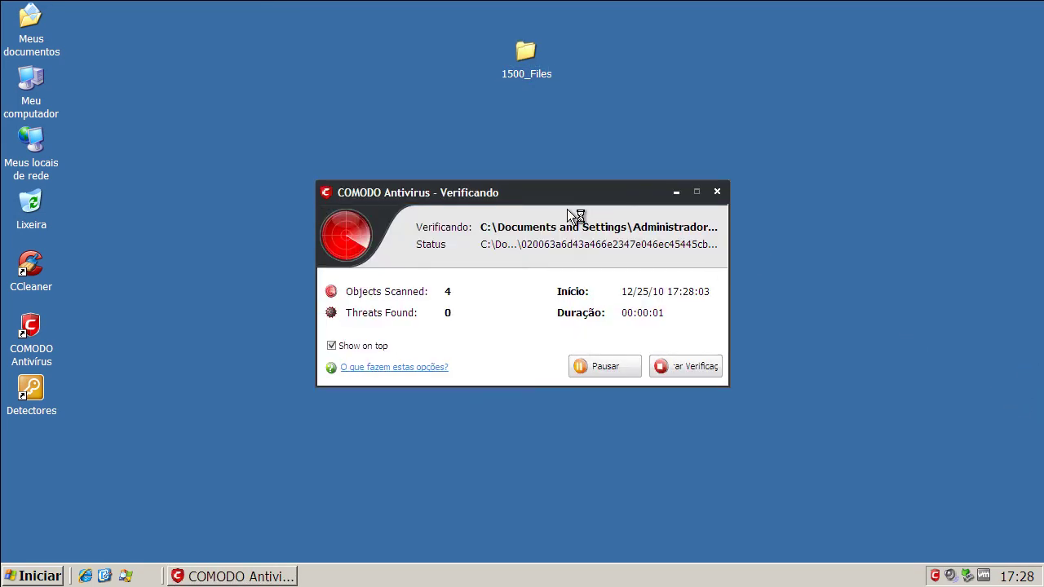
drag(546, 194, 567, 144)
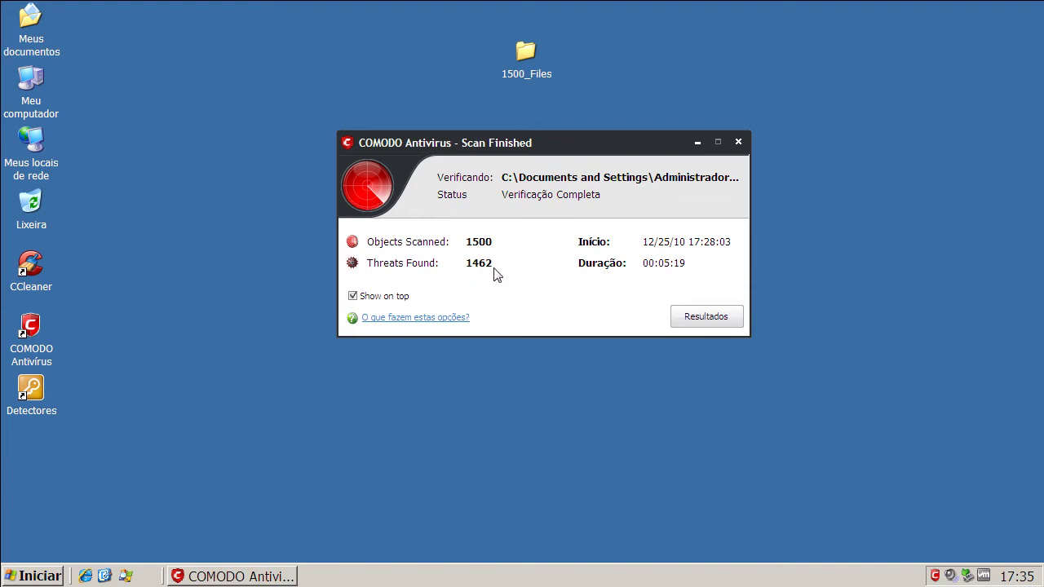
- Show the COMODO scan results, clean all selected threats with the deletion confirmed, and close the results
click(698, 320)
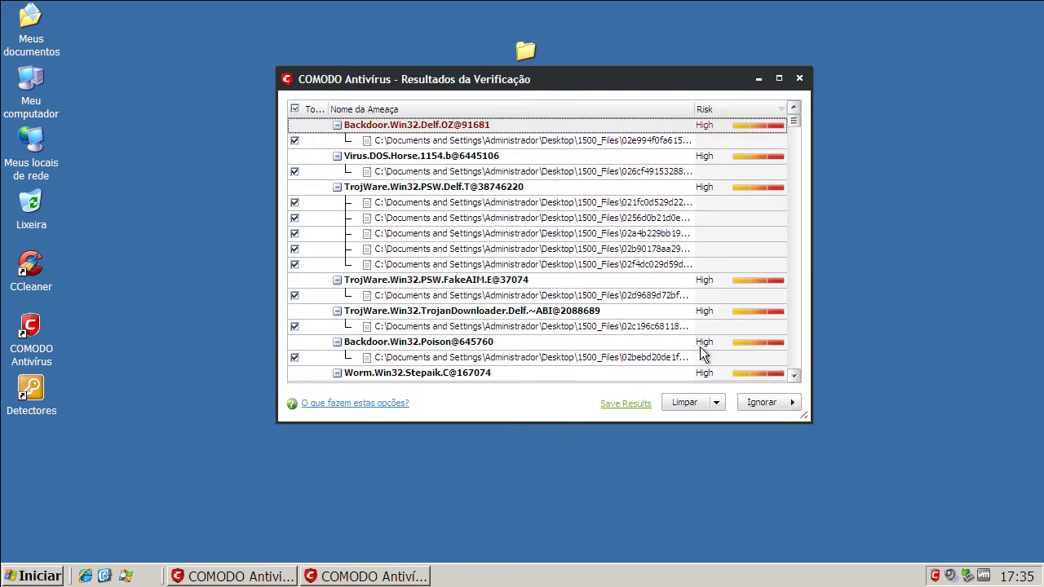
mouse_move(796, 122)
mouse_down()
mouse_move(800, 155)
mouse_move(810, 120)
mouse_up()
click(682, 404)
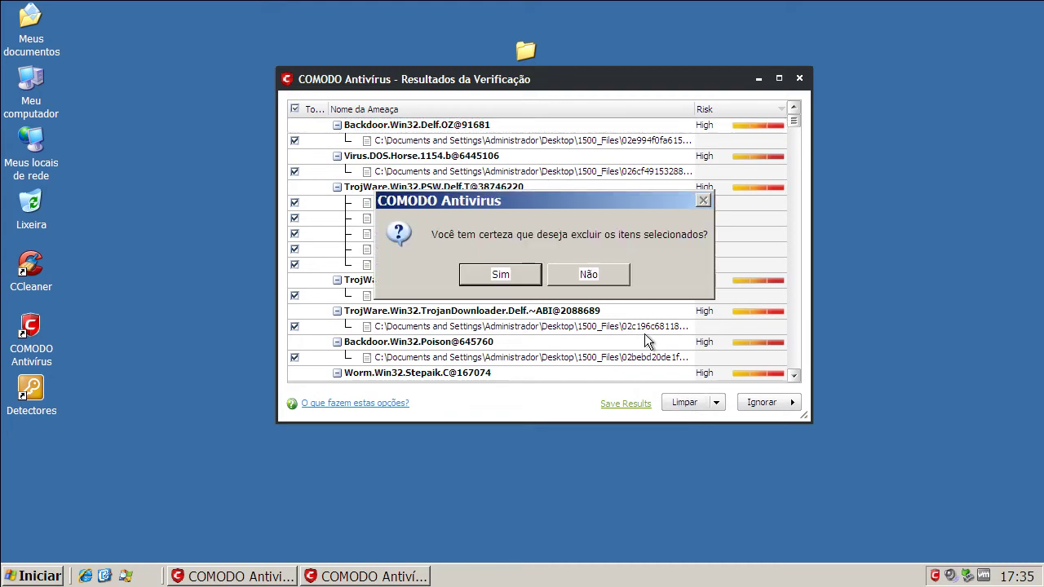
click(500, 274)
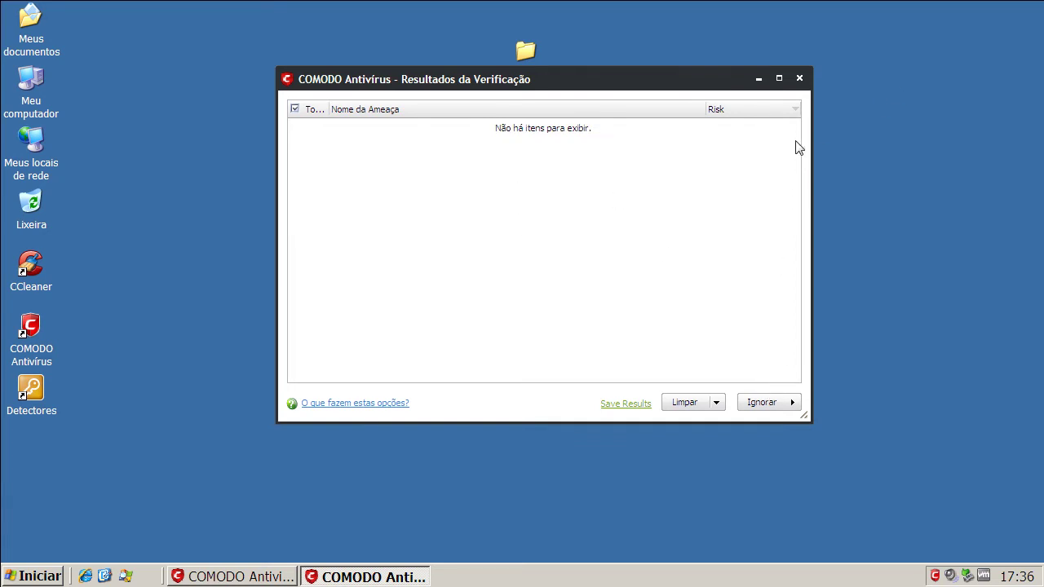
click(799, 78)
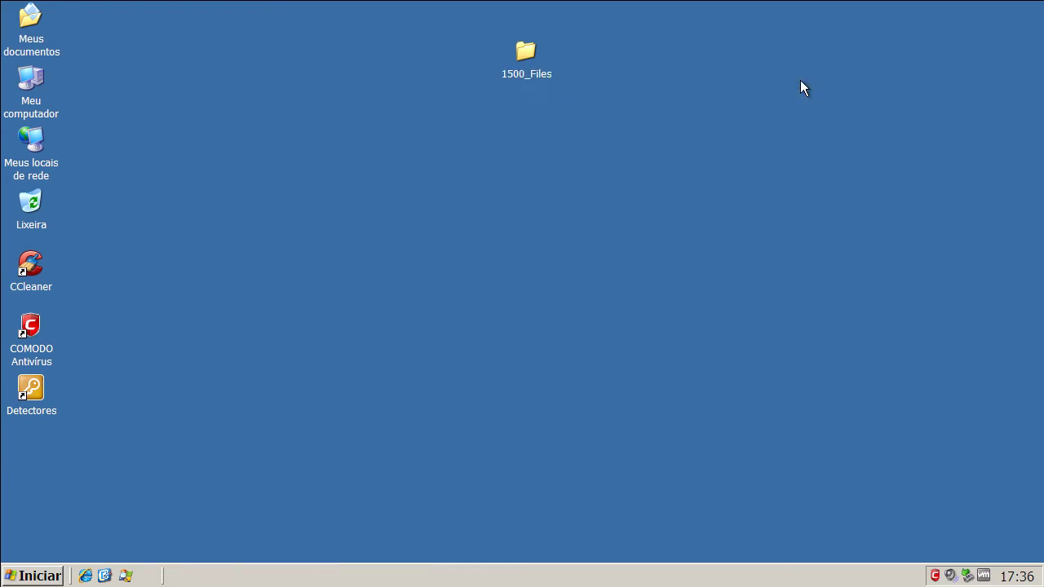
- Scan the files left in the 1500_Files folder again with COMODO Antivirus and close the finished scan
right_click(529, 65)
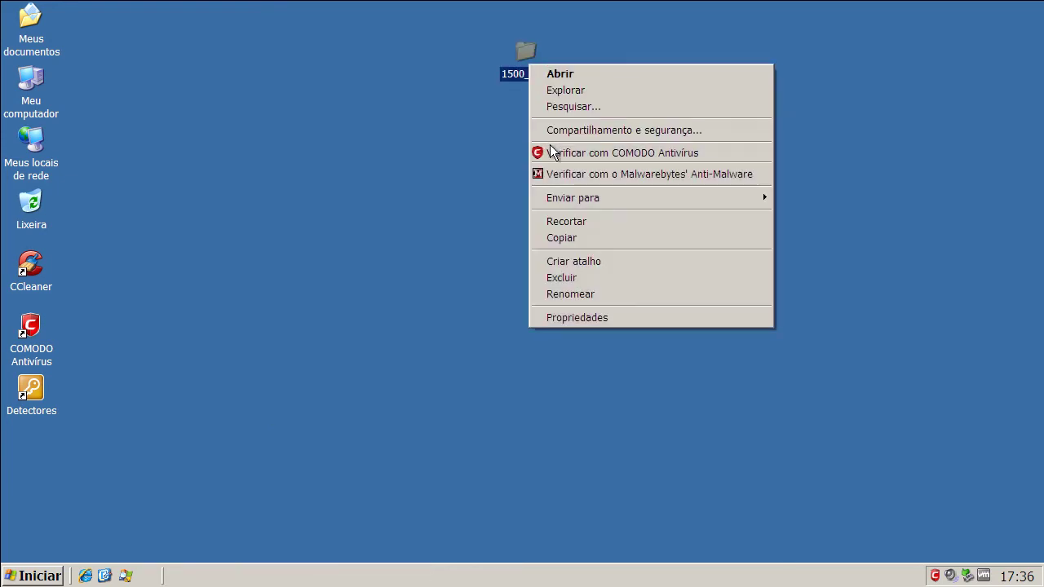
click(553, 155)
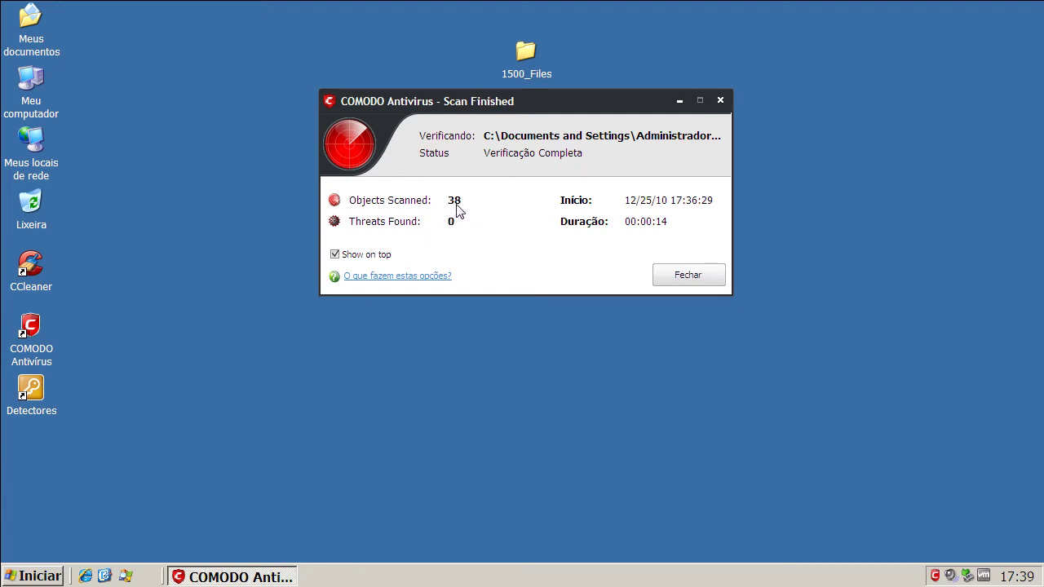
click(689, 275)
- Check the remaining file count in the 1500_Files folder's properties, then look at its contents and close it
right_click(521, 69)
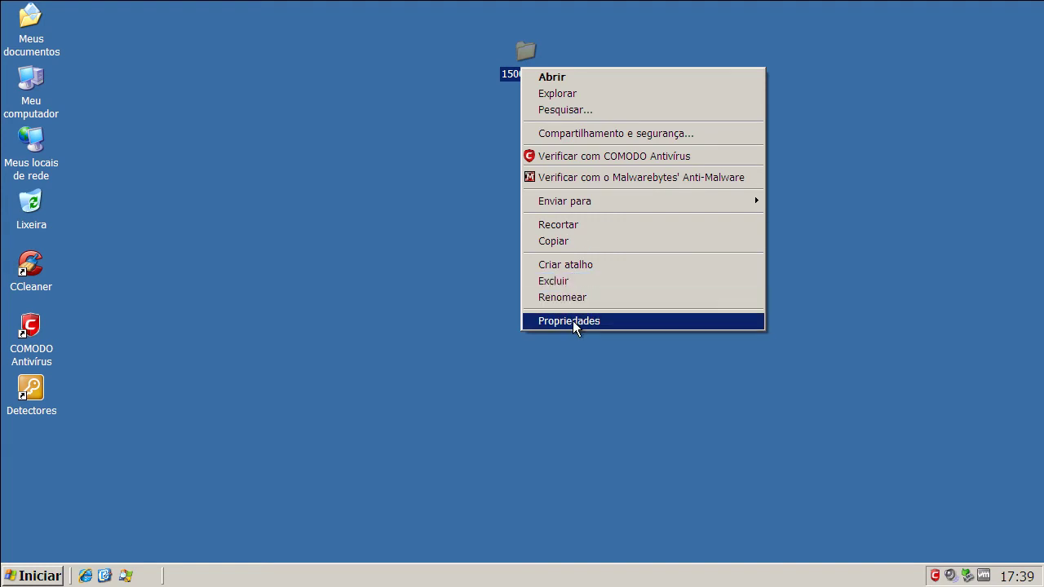
click(573, 320)
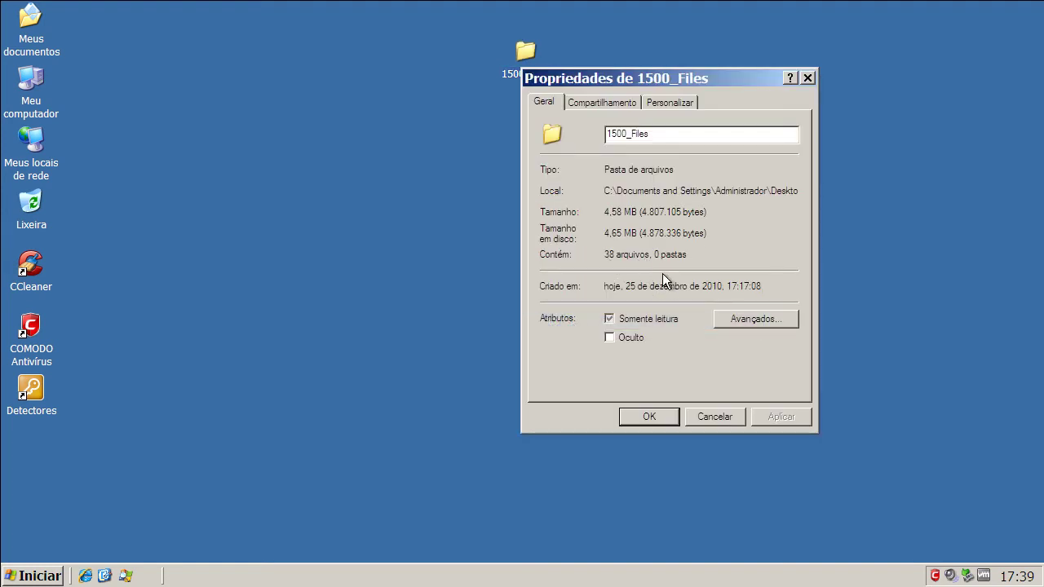
click(723, 421)
double_click(517, 72)
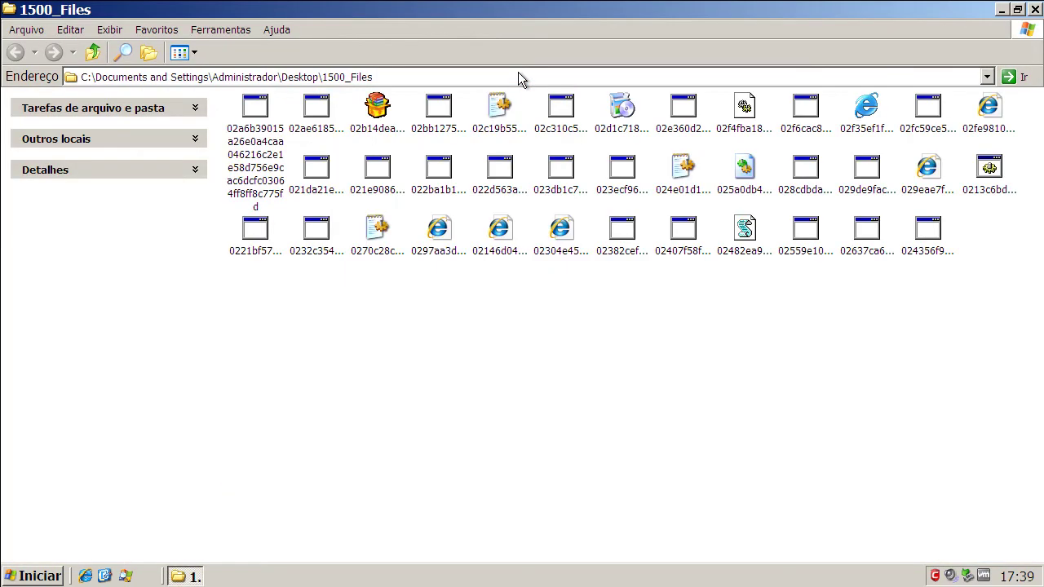
click(1033, 12)
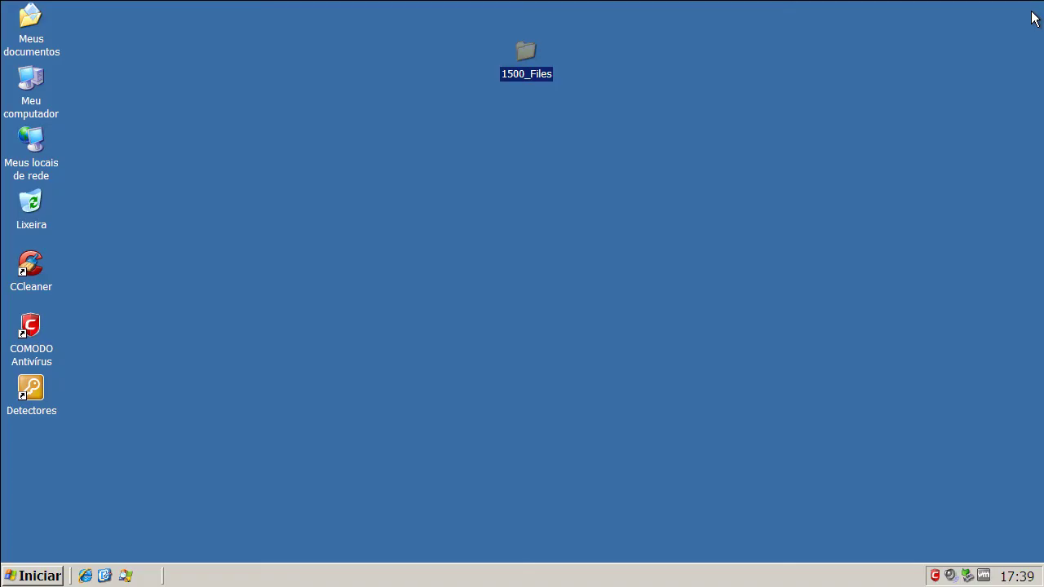
- Calculate the number of samples COMODO removed as 1500 - 38 in the Calculator
click(217, 325)
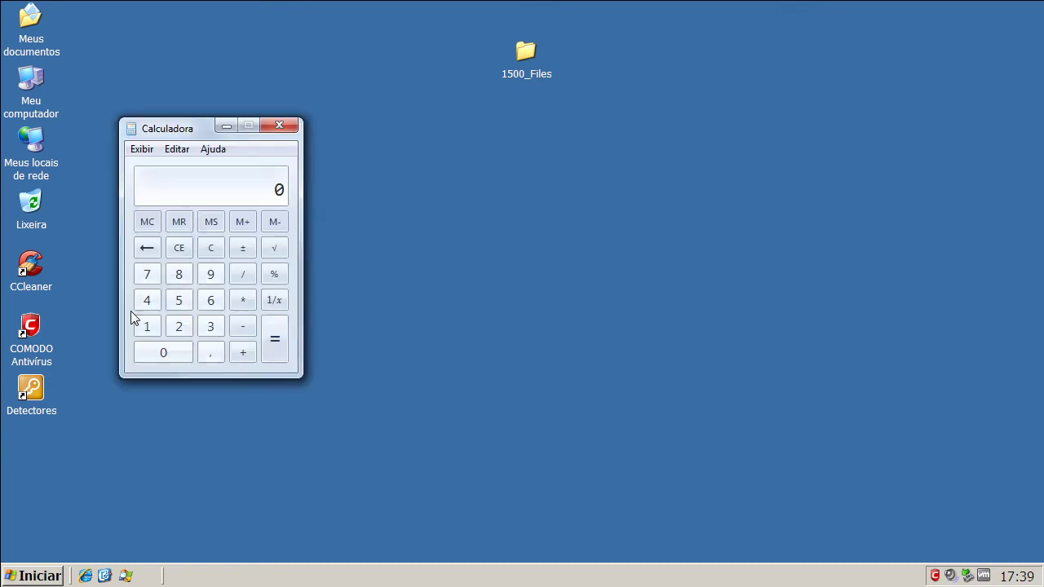
click(146, 324)
click(179, 301)
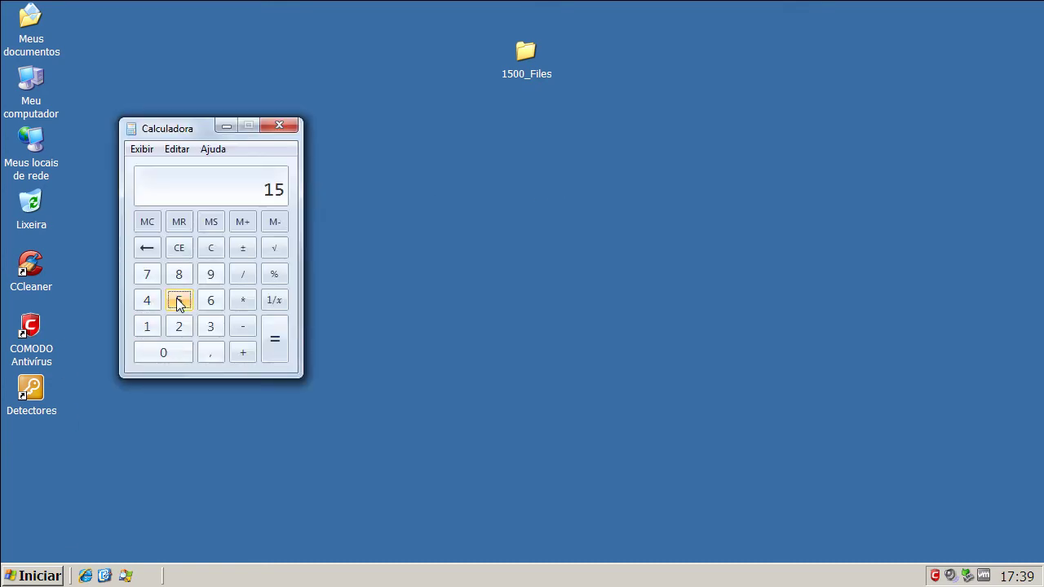
click(170, 352)
click(170, 351)
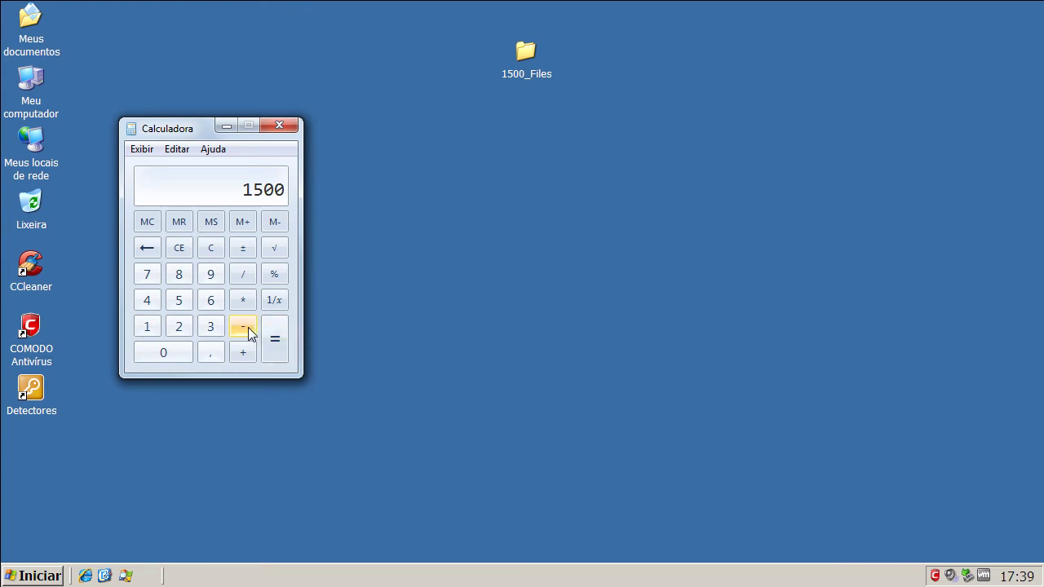
click(248, 333)
click(210, 327)
click(181, 277)
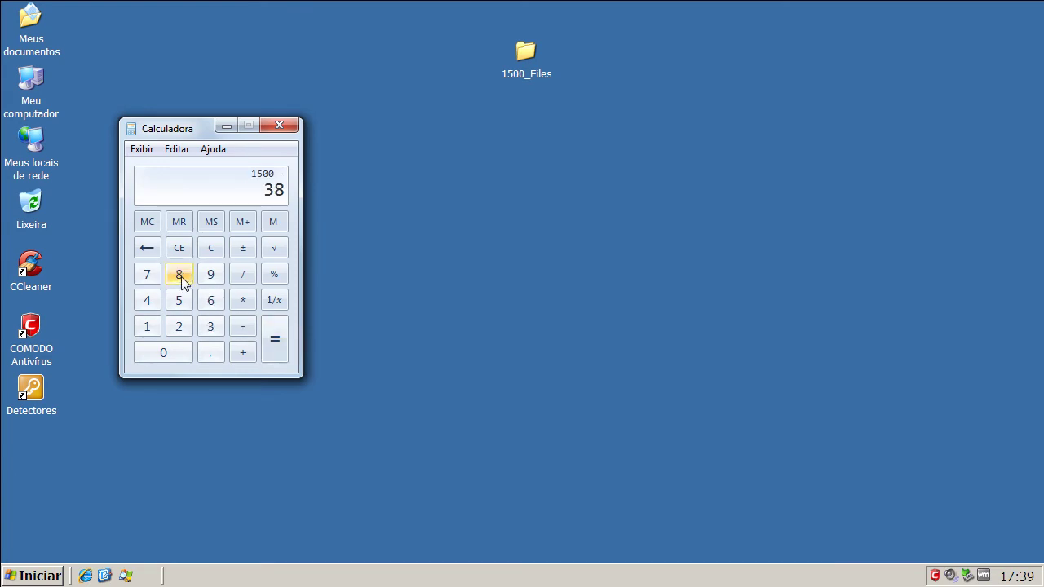
click(271, 331)
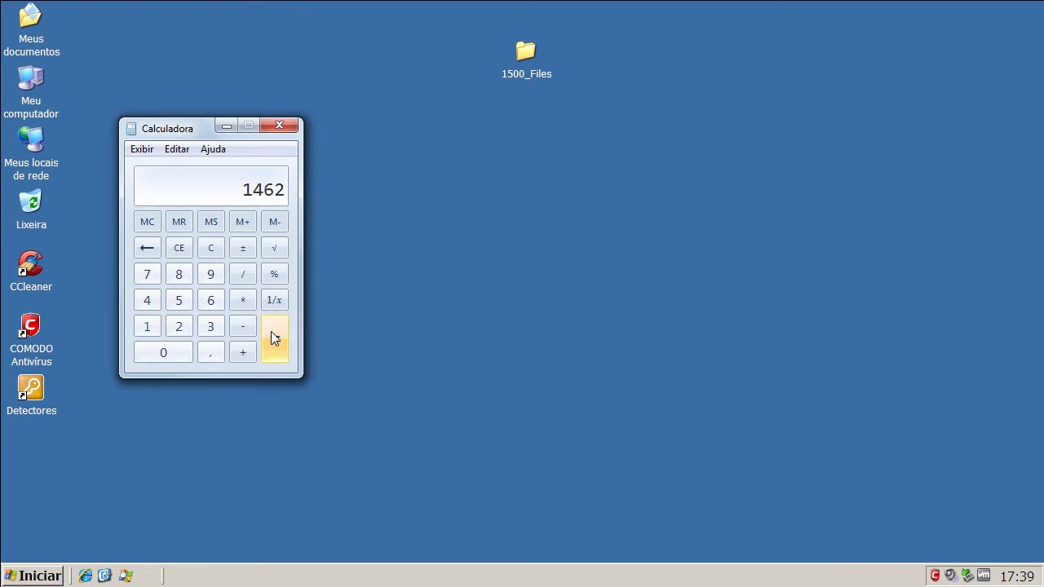
- Divide the number of removed samples by 15 to get the COMODO detection percentage
click(246, 279)
click(150, 326)
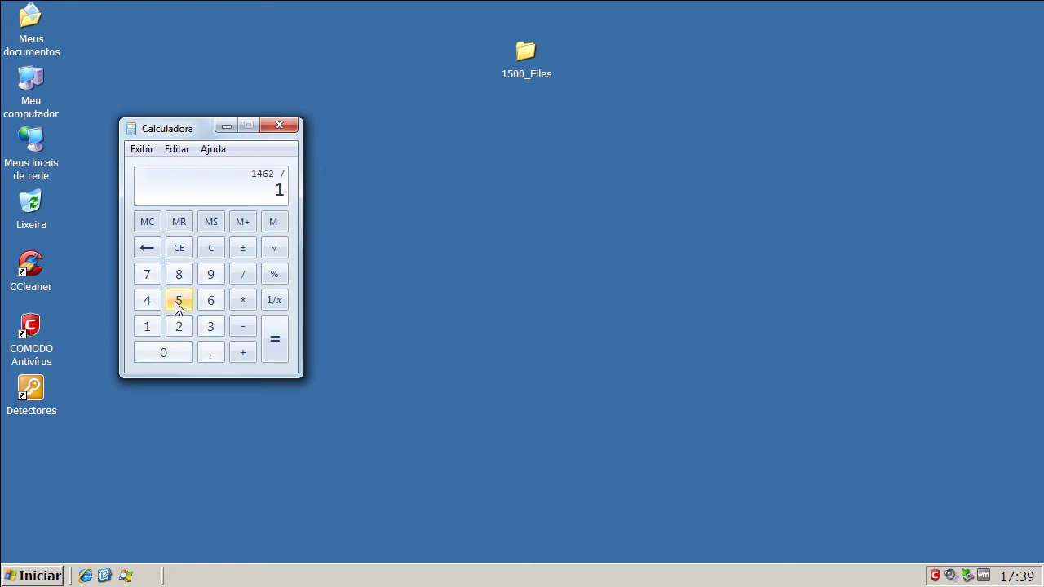
click(179, 303)
click(275, 343)
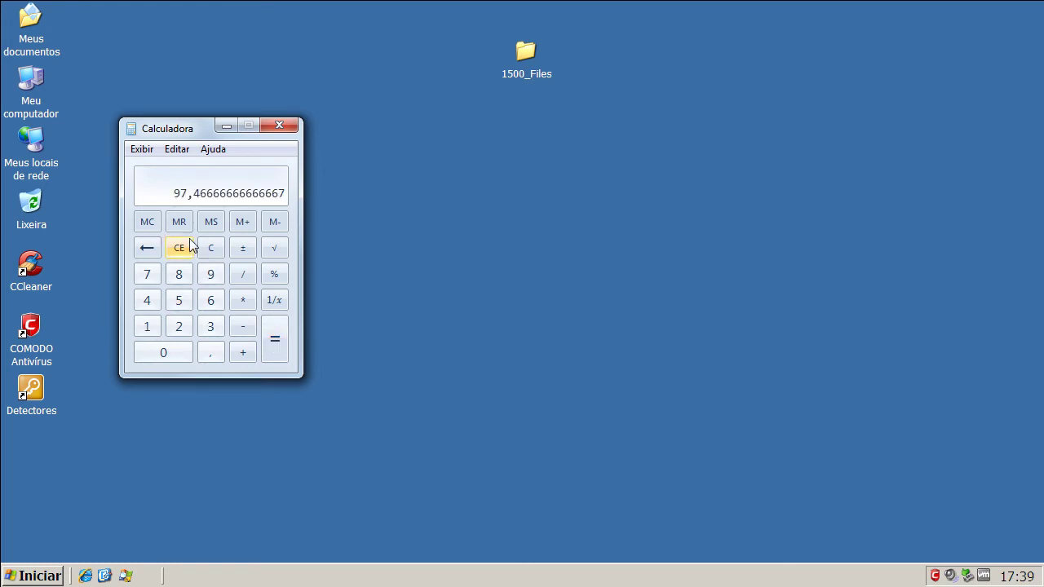
- Record 97,46 % for Comodo Antivirus 5 in the Resultados text file, save it, and close Notepad and the Calculator
key(alt+Tab)
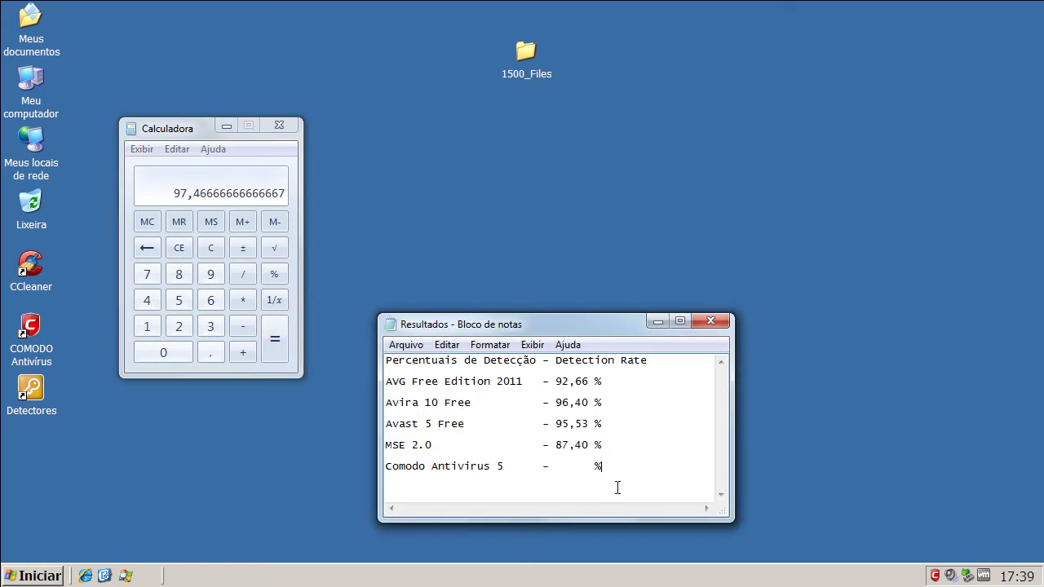
click(561, 465)
text(97,46)
drag(557, 466, 589, 467)
click(606, 466)
click(407, 344)
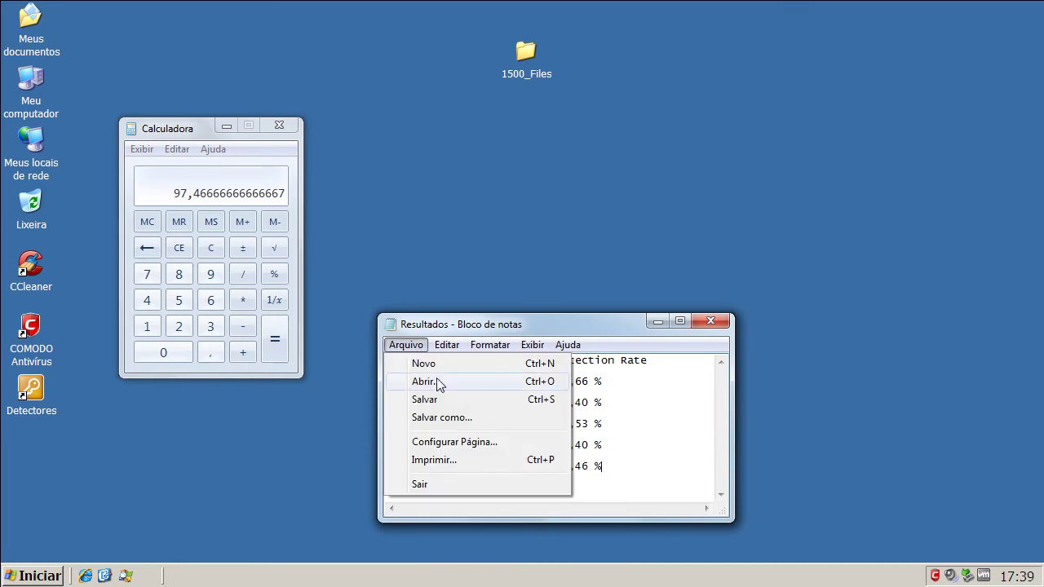
click(438, 403)
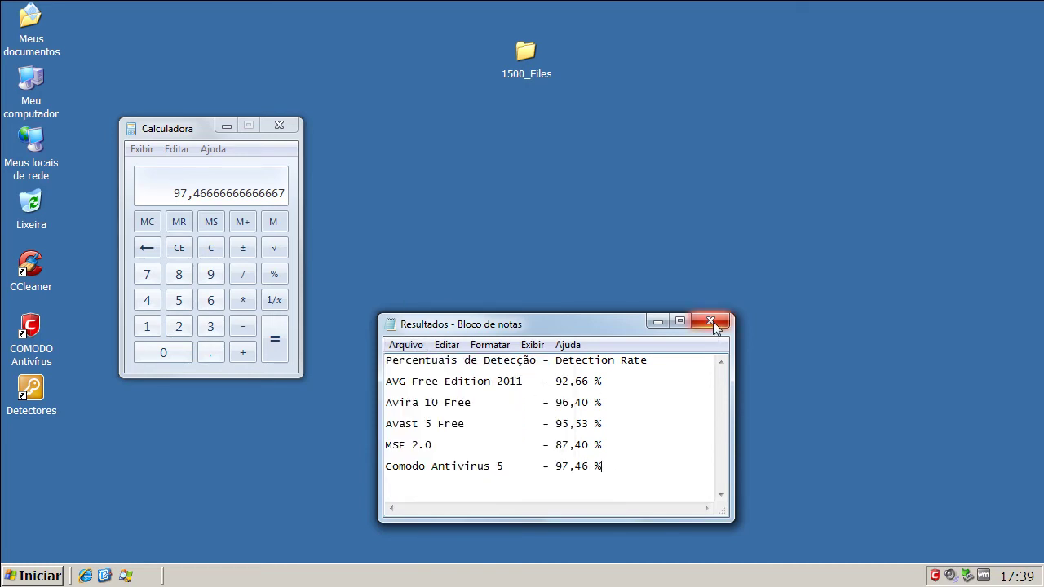
click(712, 321)
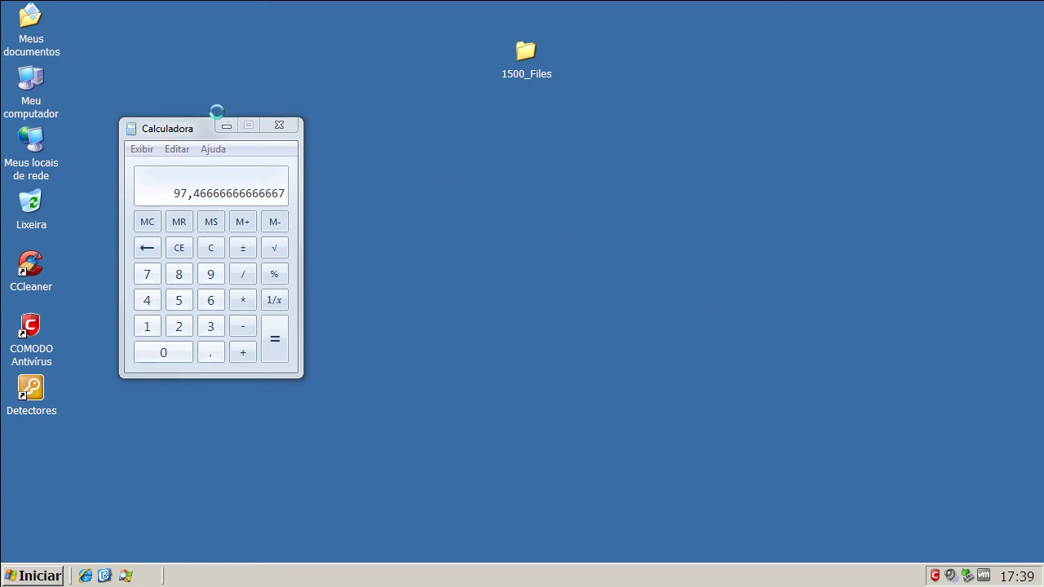
click(283, 126)
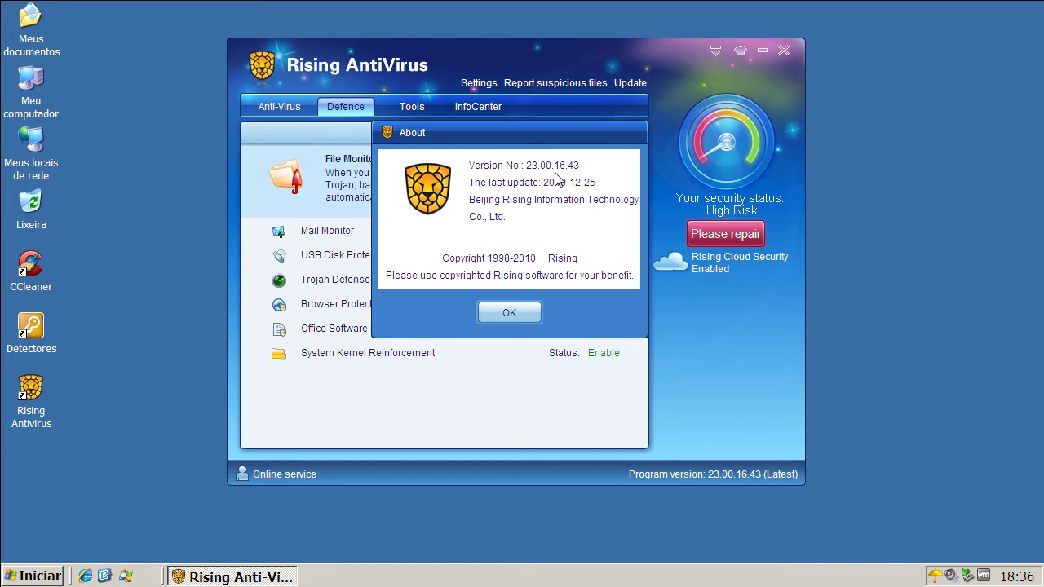
- Put the Rising AntiVirus windows away and show the 1500__Files folder's contents as icons to look through the samples
click(506, 315)
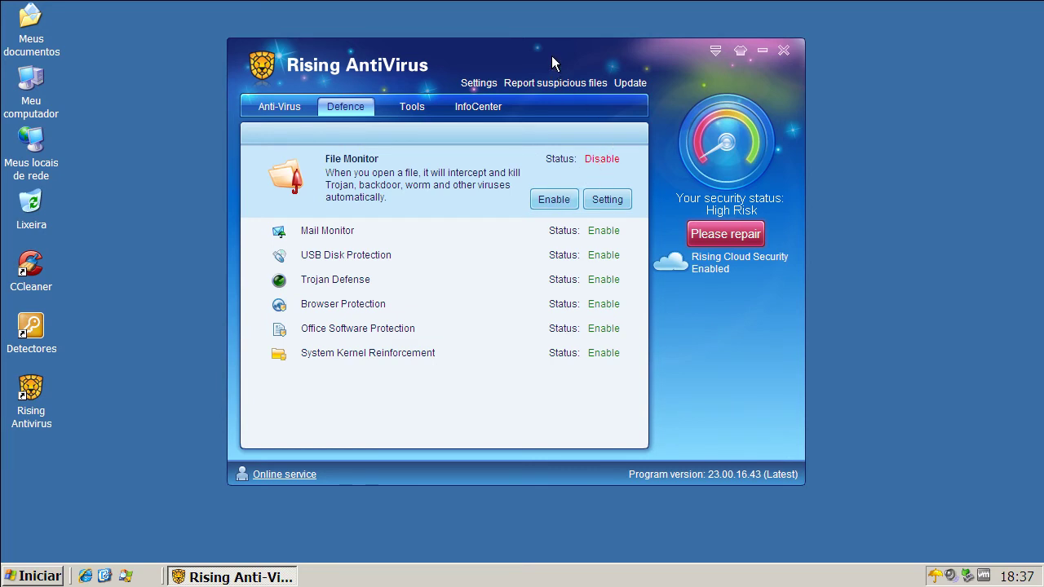
click(762, 51)
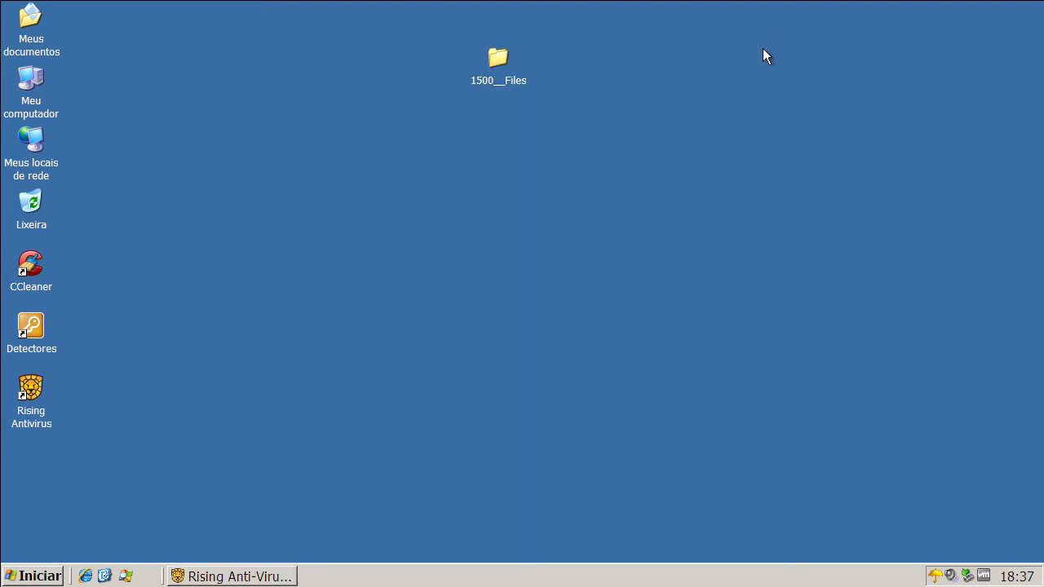
double_click(499, 69)
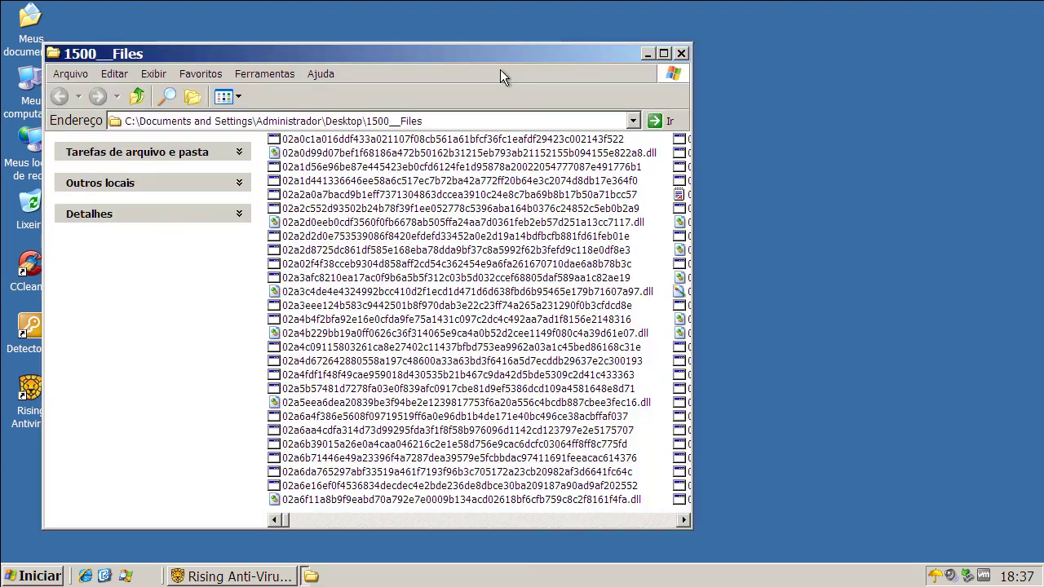
click(159, 78)
click(188, 184)
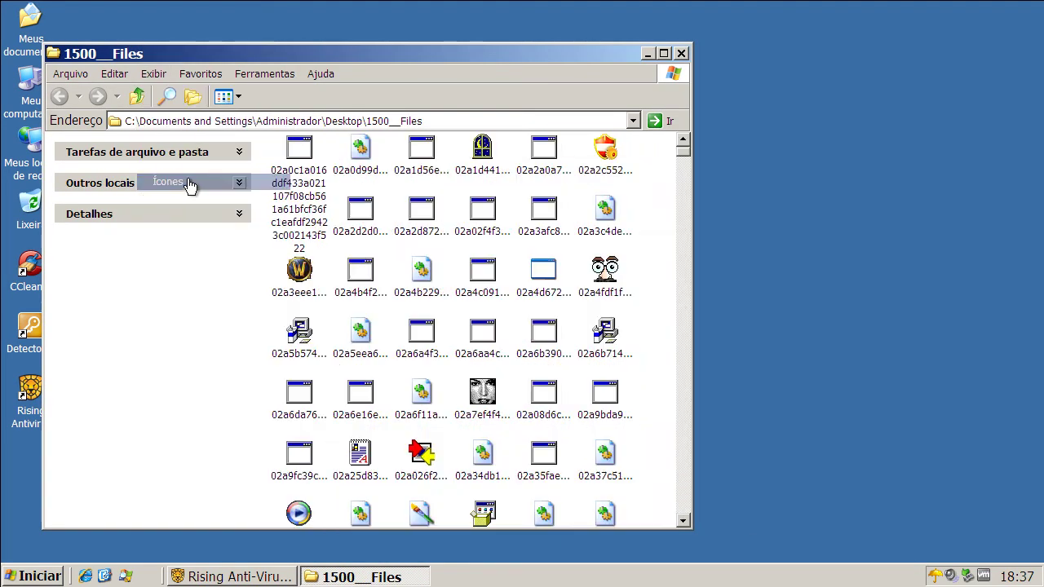
drag(677, 157, 683, 366)
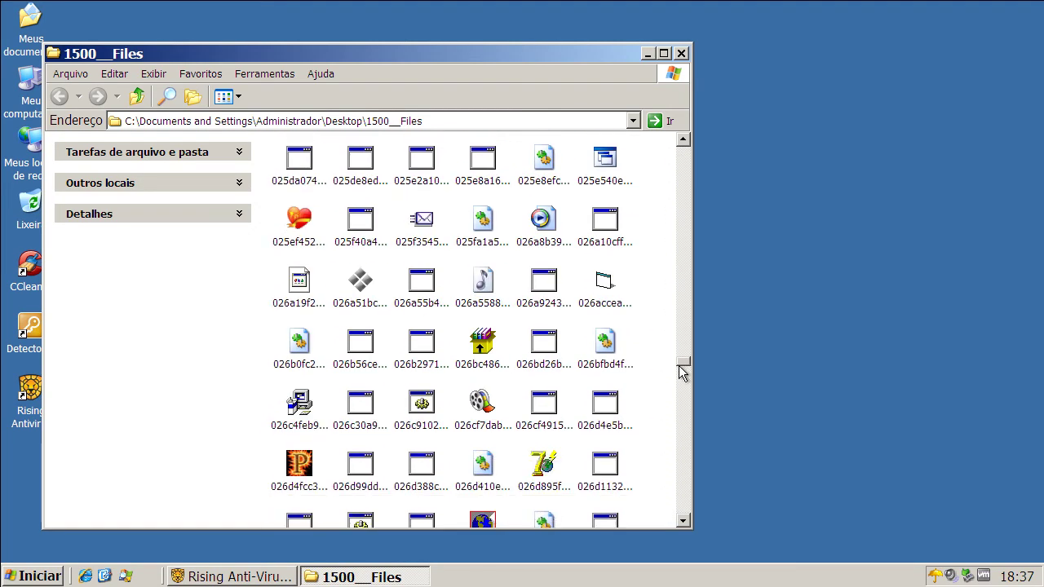
- Close the 1500__Files folder window and check the folder's file count in its properties
click(681, 53)
right_click(493, 61)
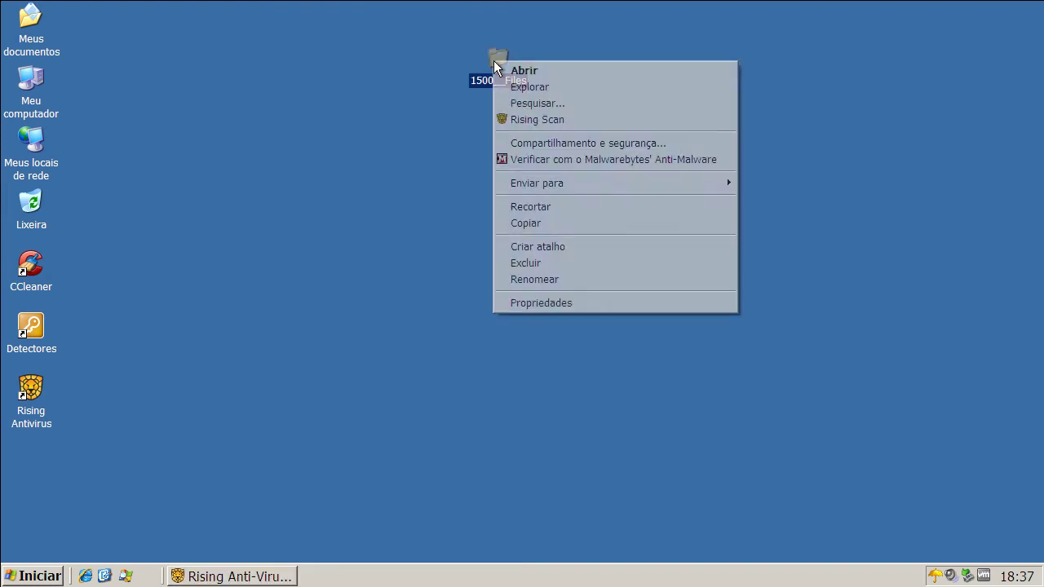
click(529, 301)
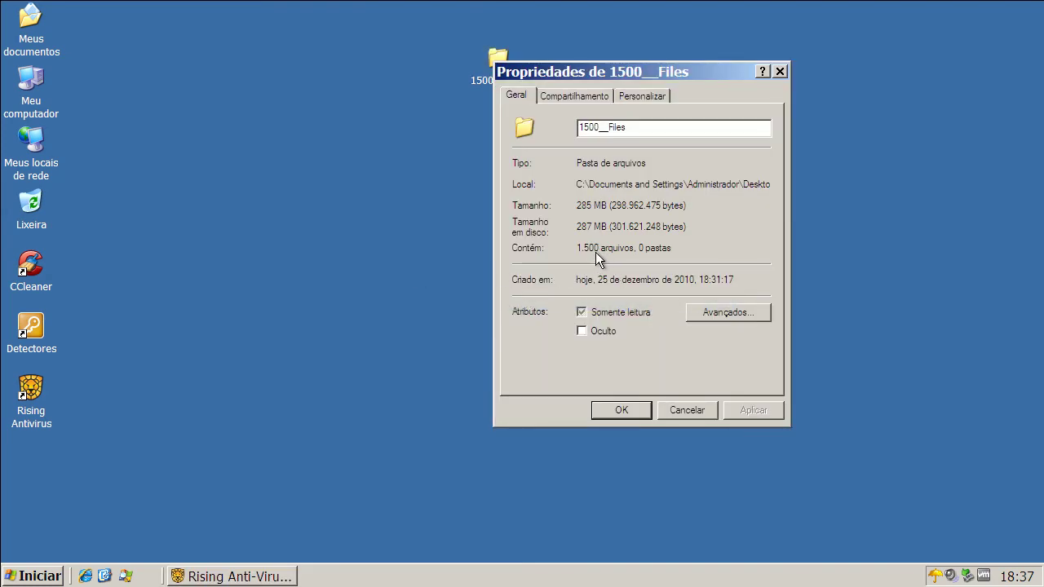
click(684, 410)
- Check Rising AntiVirus for updates, enable its File Monitor, and close the program window
click(232, 576)
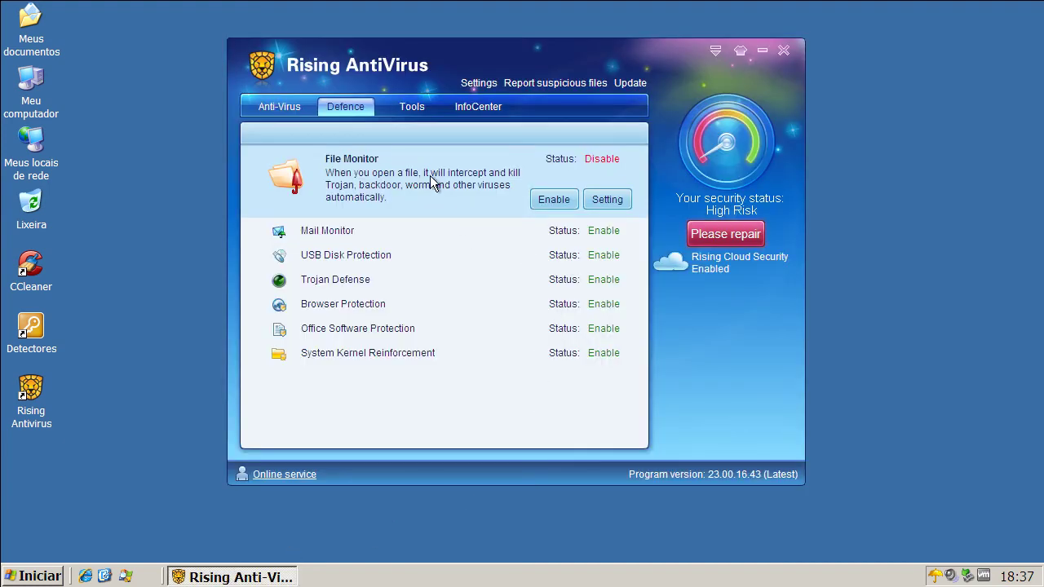
click(643, 84)
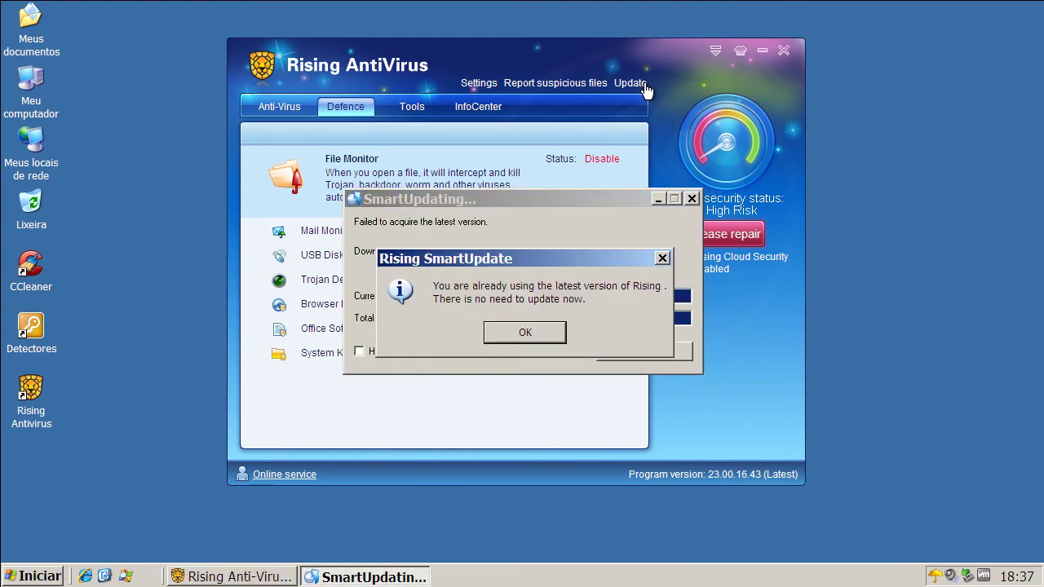
click(525, 332)
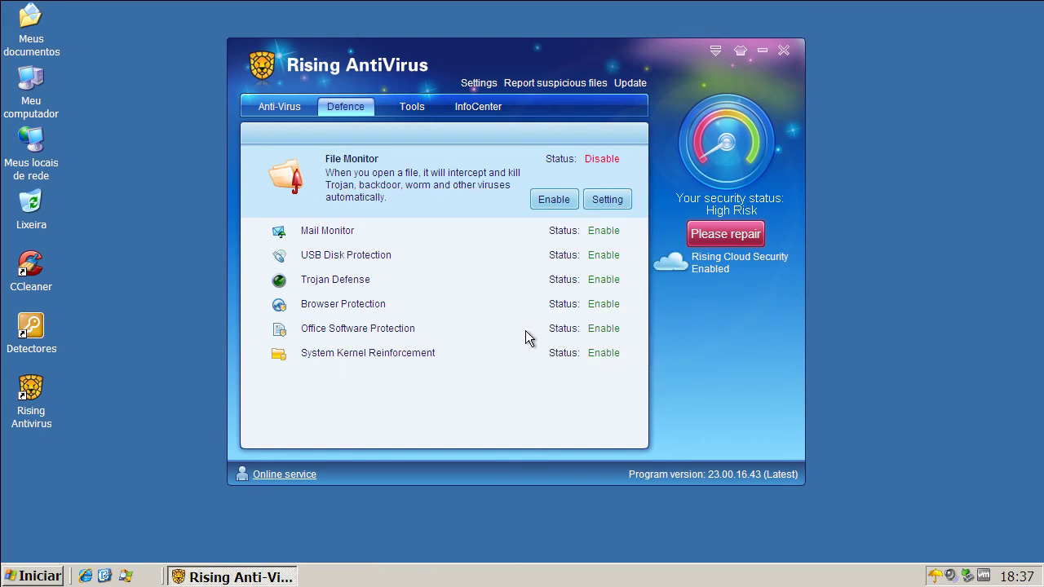
click(554, 203)
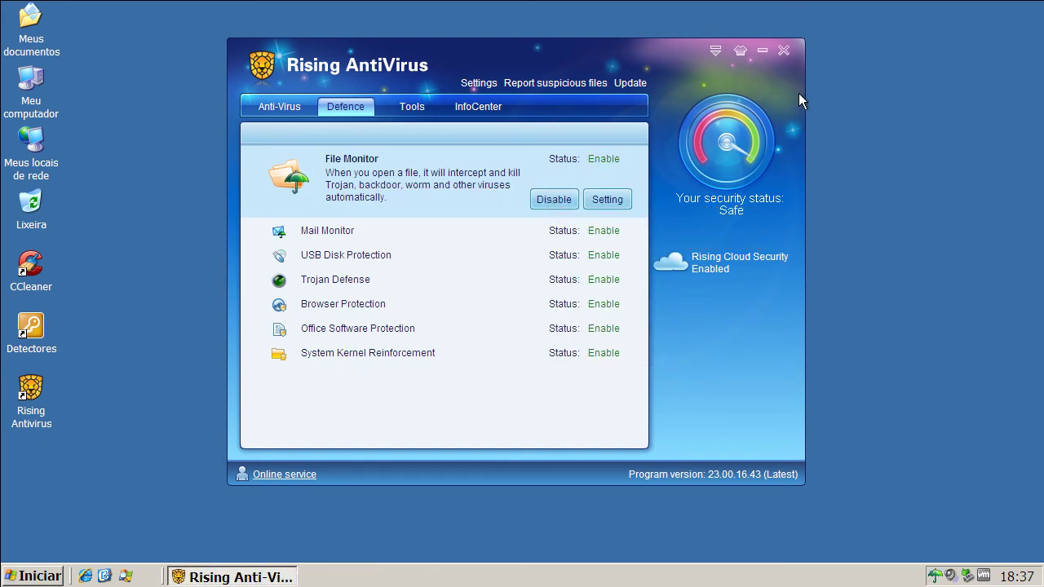
click(783, 54)
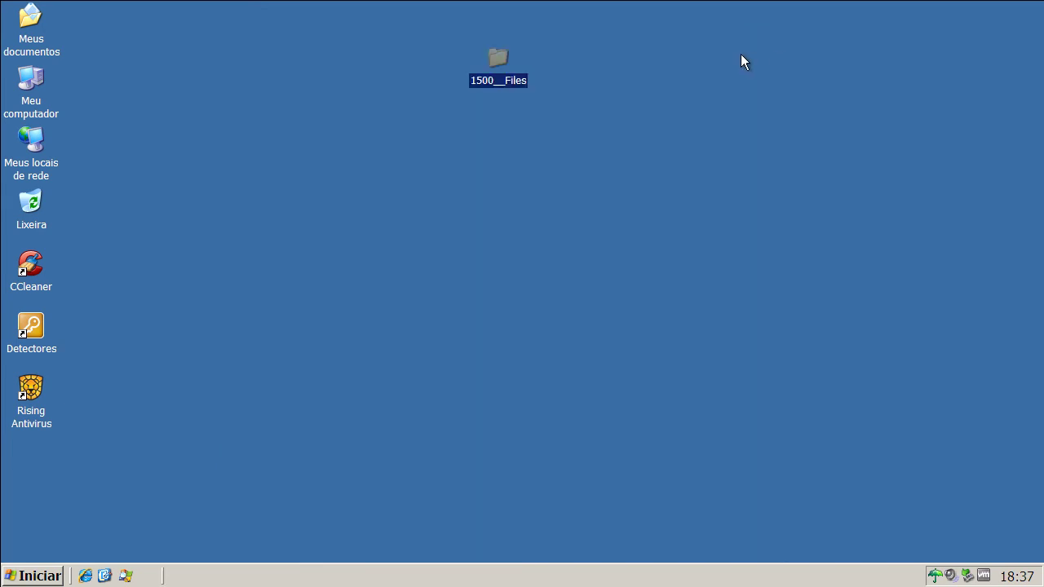
- Scan the 1500__Files folder with Rising Scan, select the viruses on the displayed results page, and close the results
right_click(496, 65)
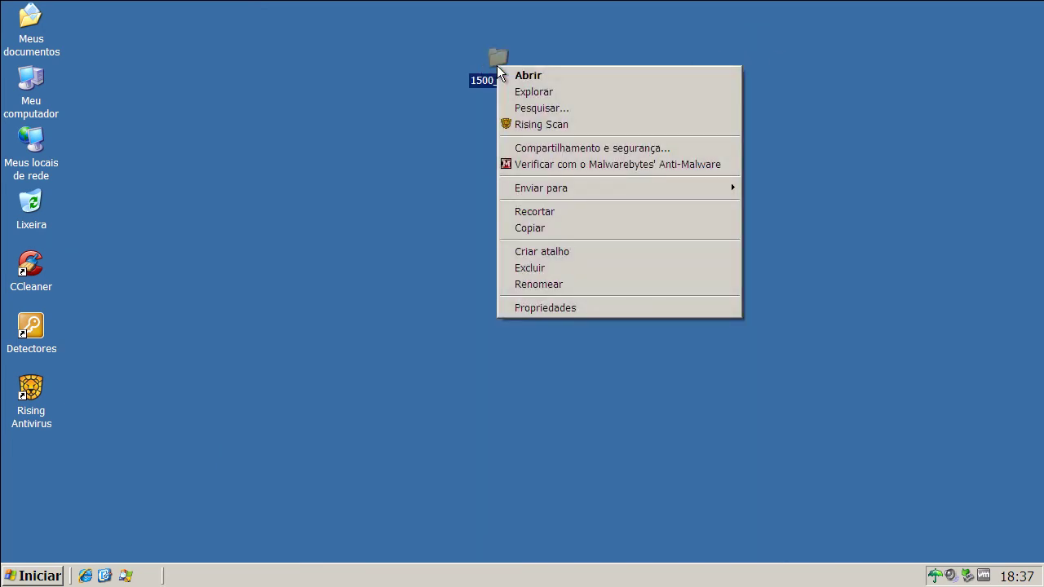
click(534, 125)
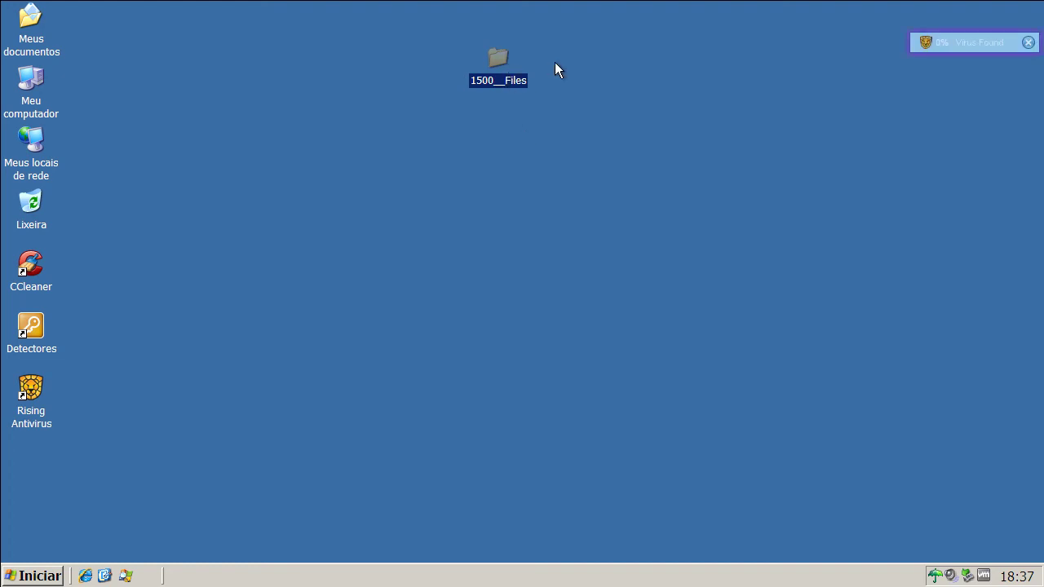
click(612, 63)
mouse_move(992, 55)
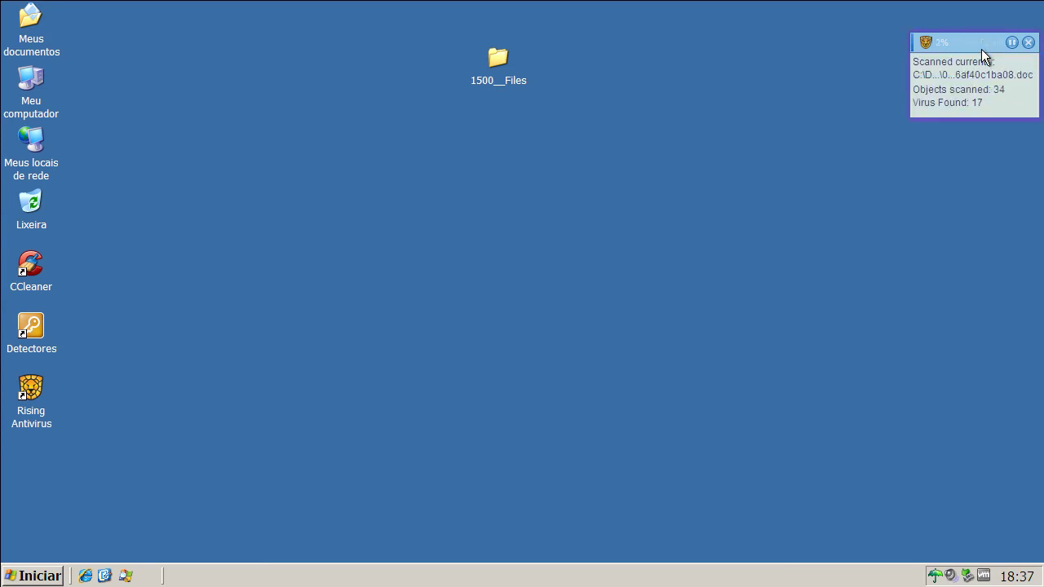
drag(975, 40, 942, 54)
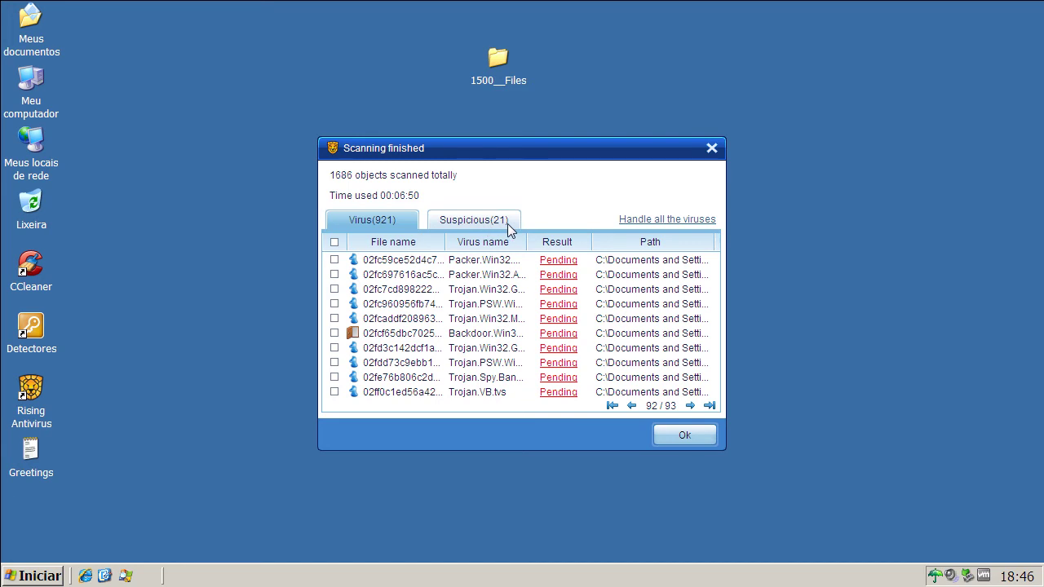
click(334, 243)
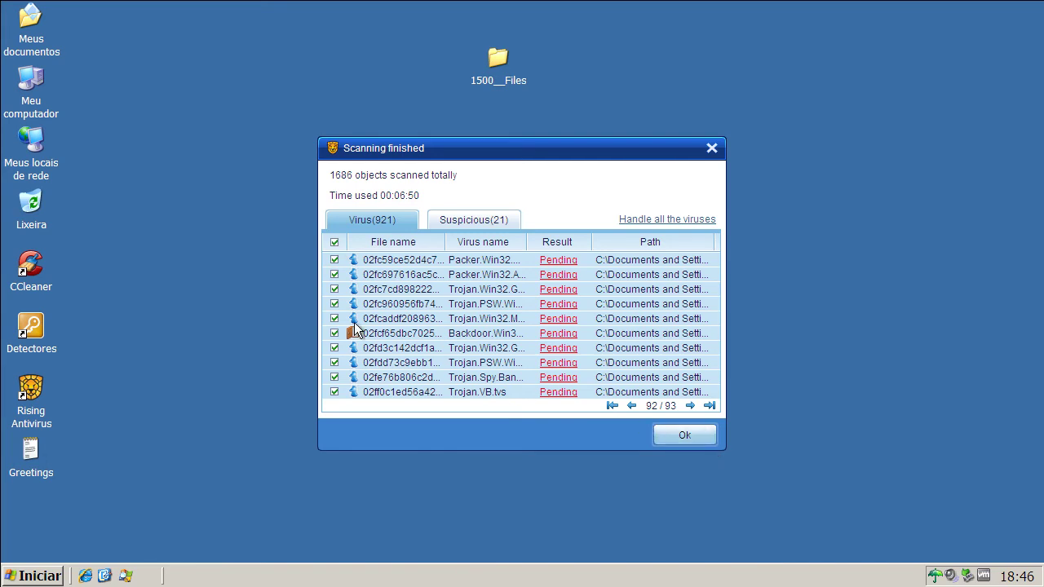
click(689, 438)
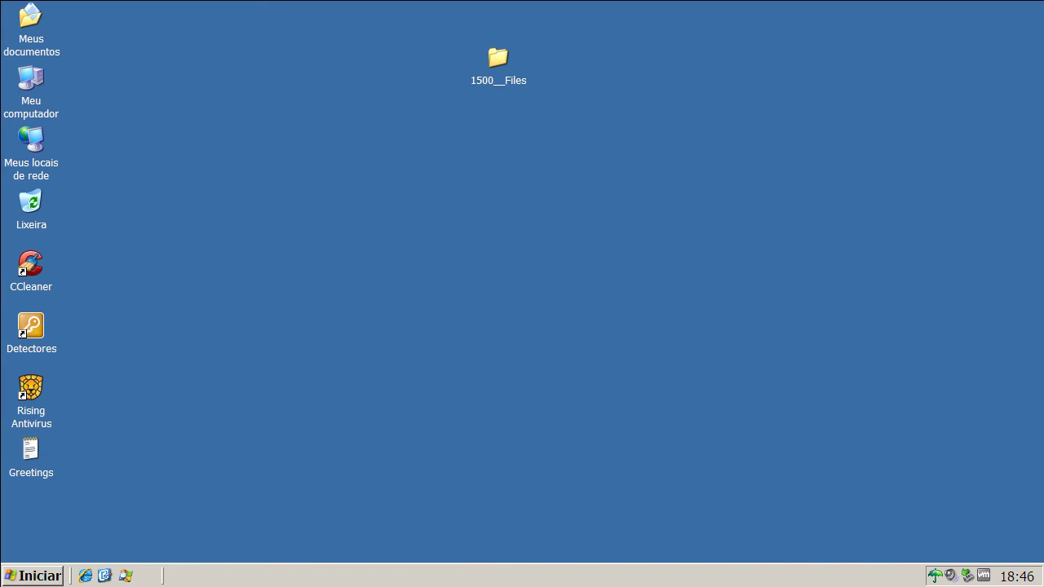
- Run Rising Scan on the 1500__Files folder again
right_click(512, 75)
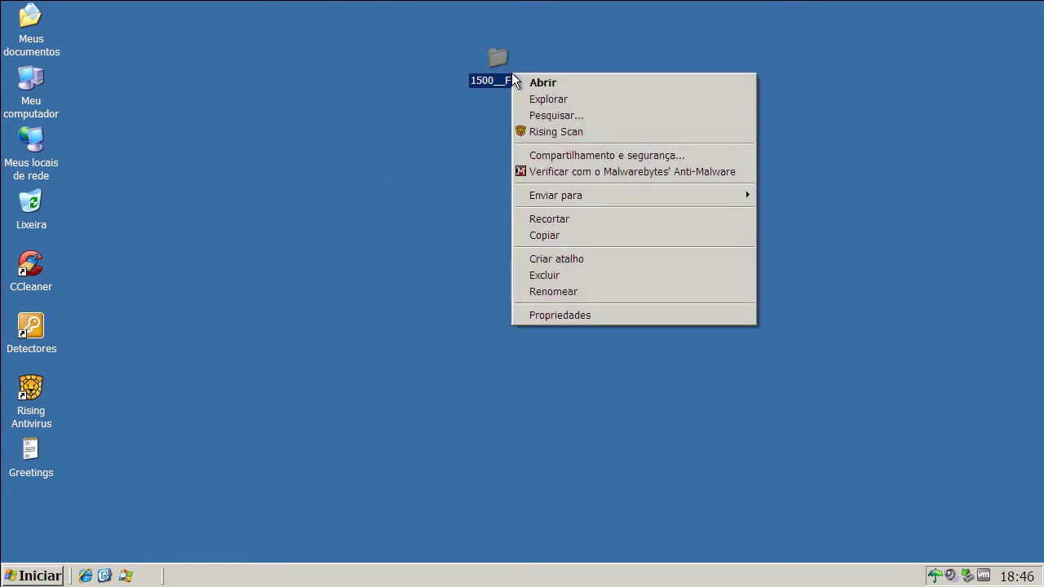
click(540, 134)
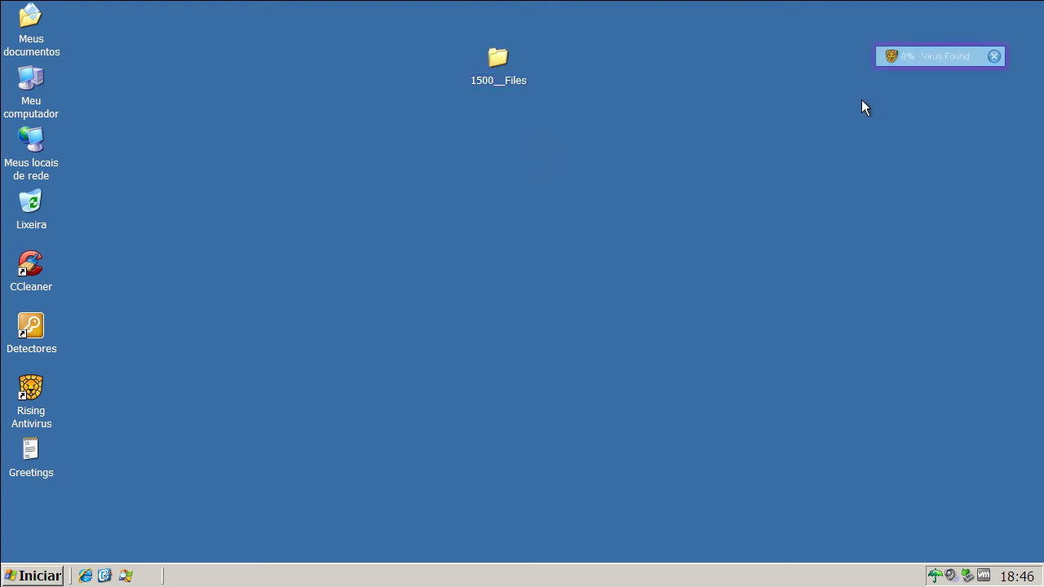
mouse_move(906, 58)
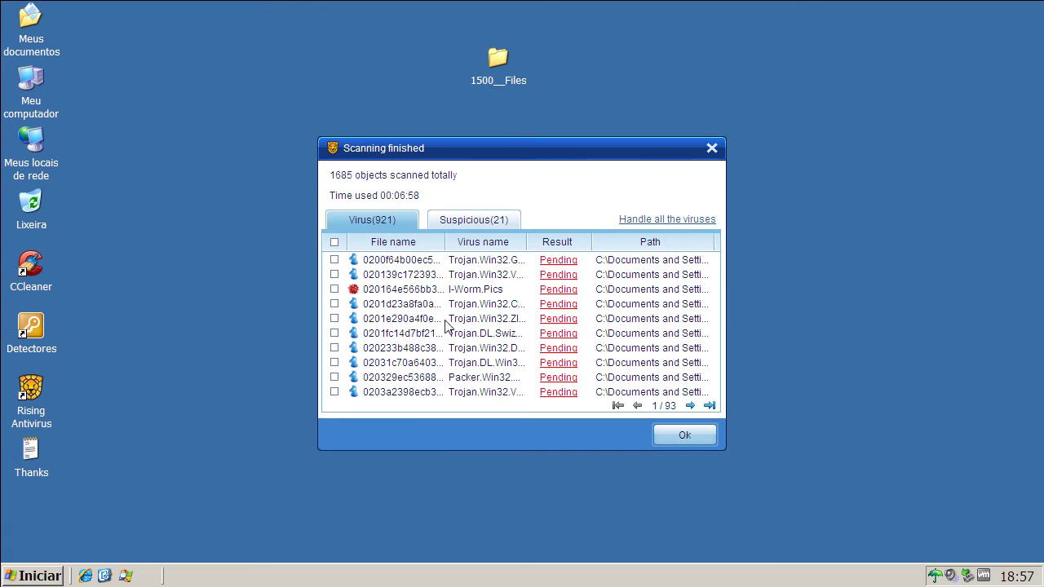
- Select all viruses on the first page of the scan results and remove them
click(335, 243)
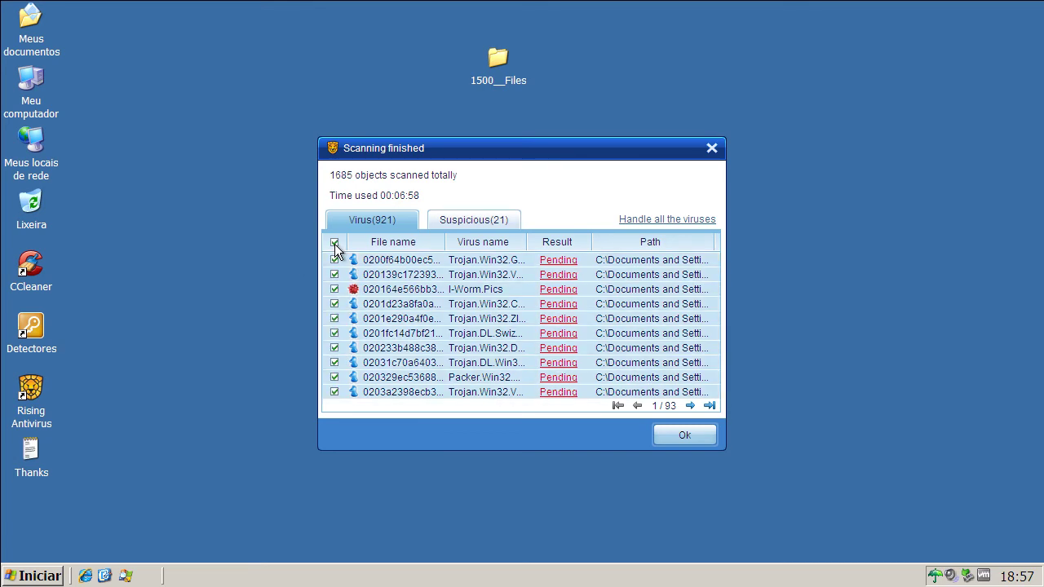
click(566, 264)
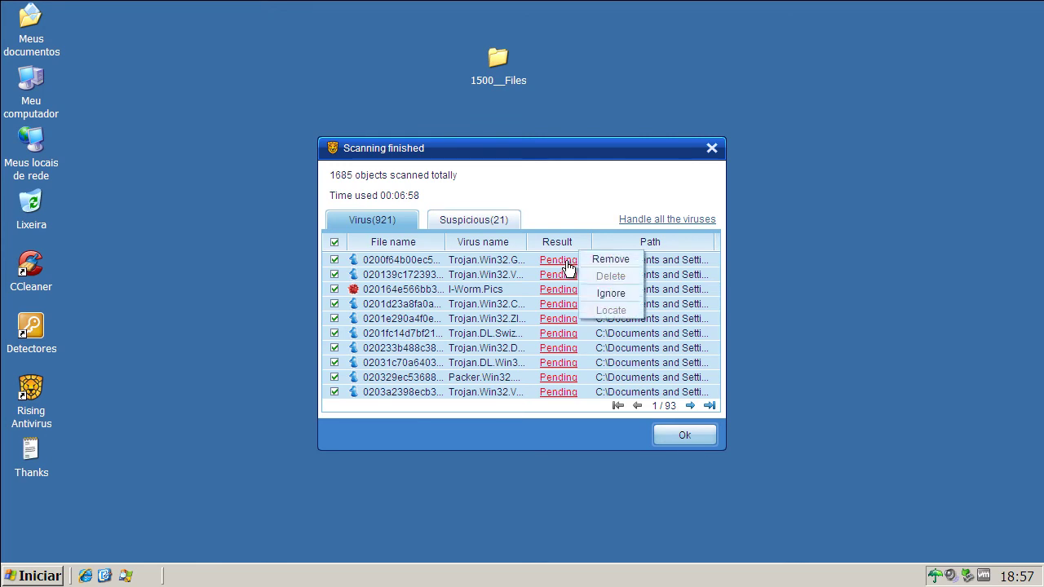
click(613, 278)
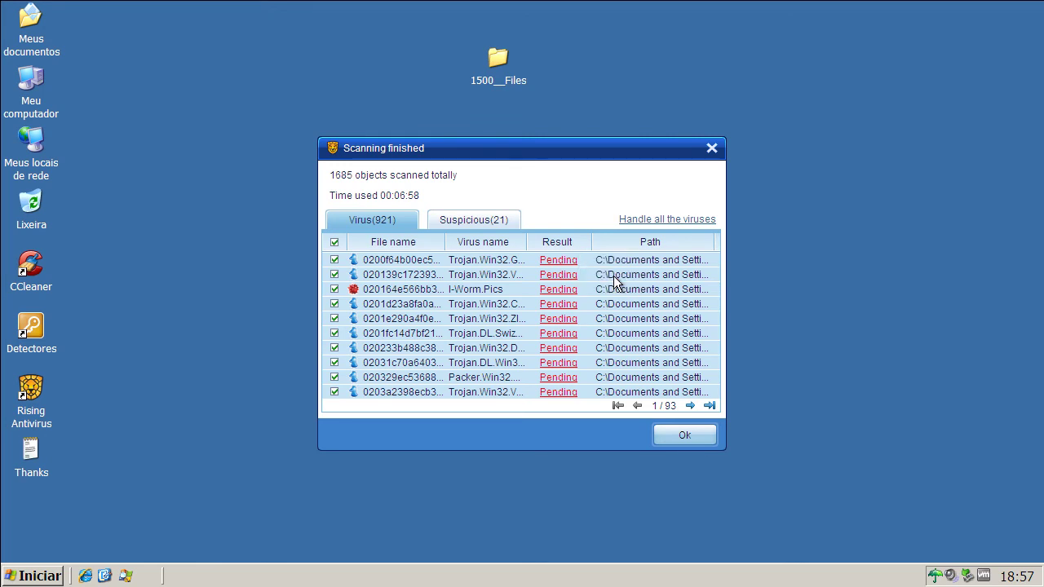
click(576, 261)
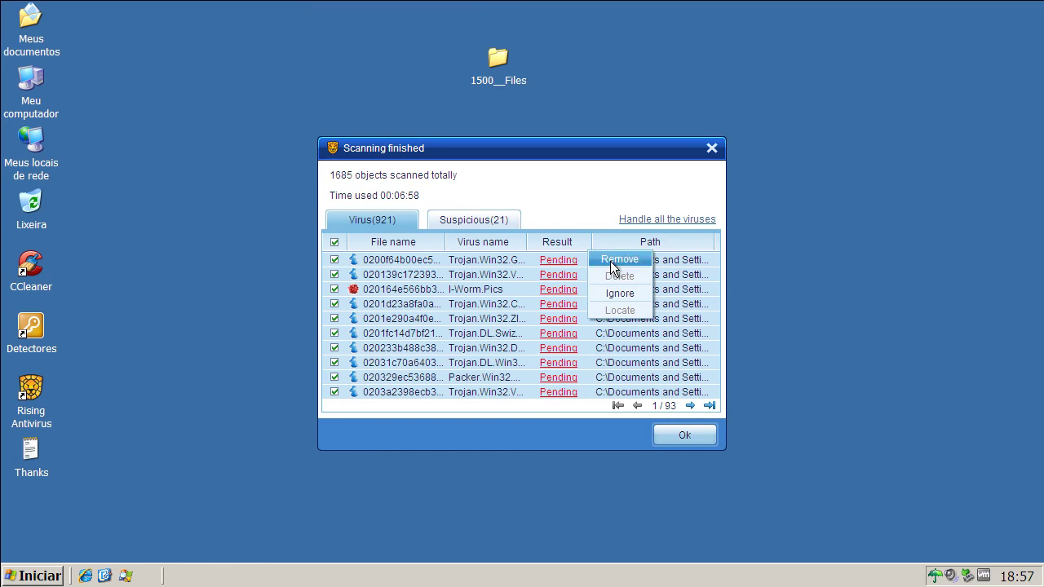
click(611, 263)
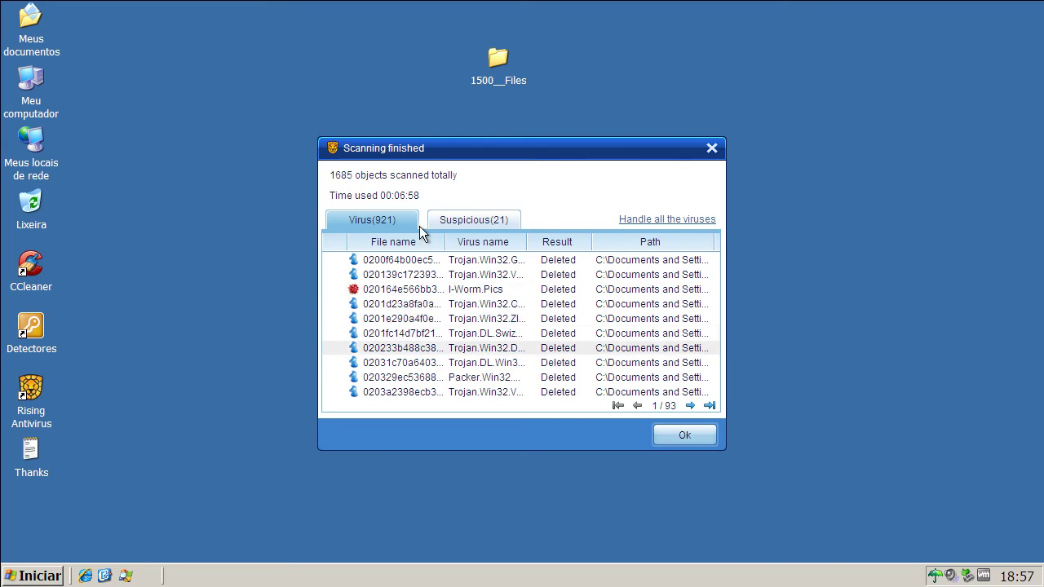
- Go to the last page of the virus results and remove the remaining Trojan.PSW entry there
click(709, 406)
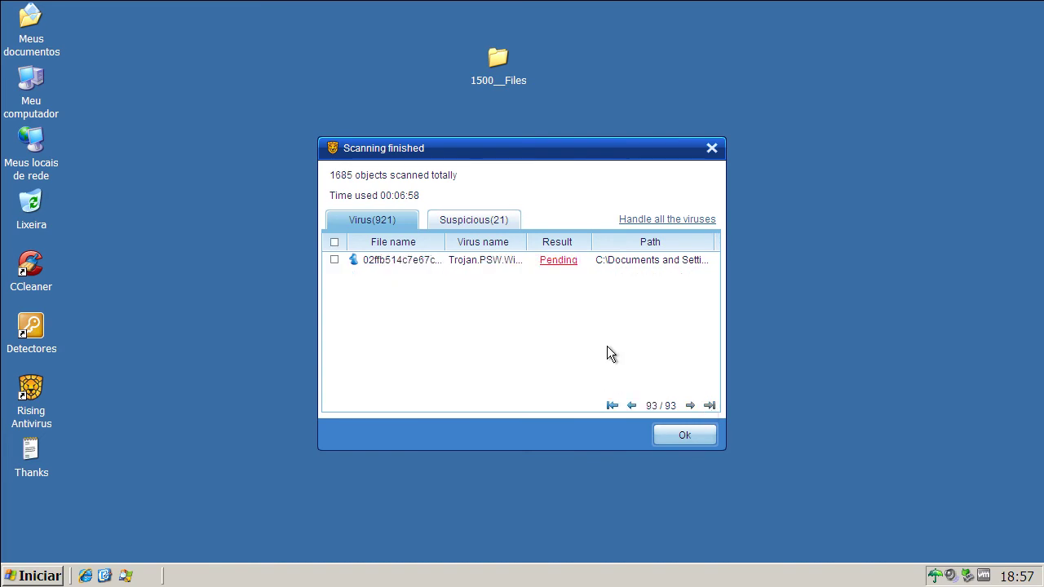
click(334, 242)
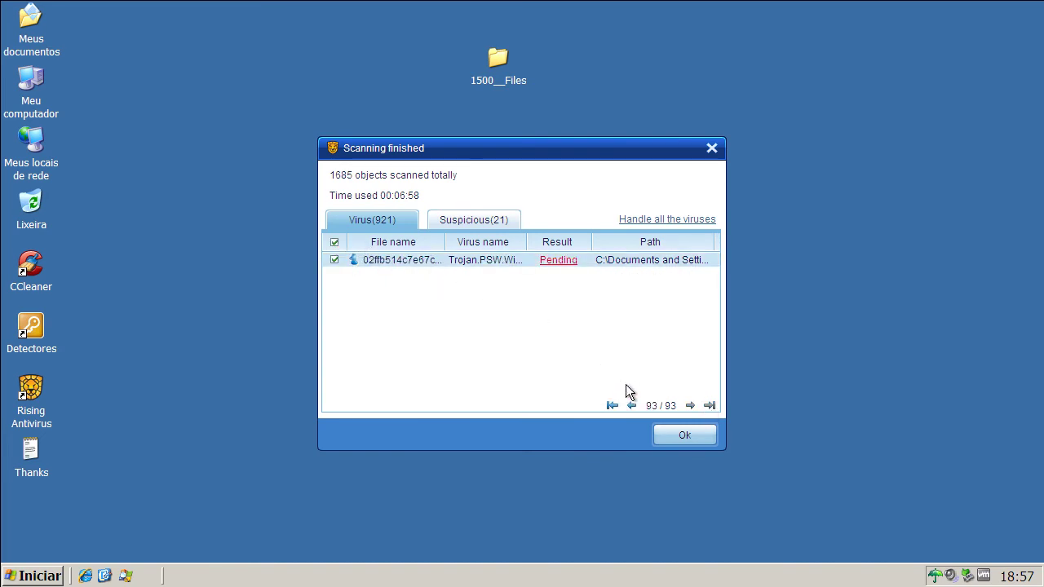
click(567, 262)
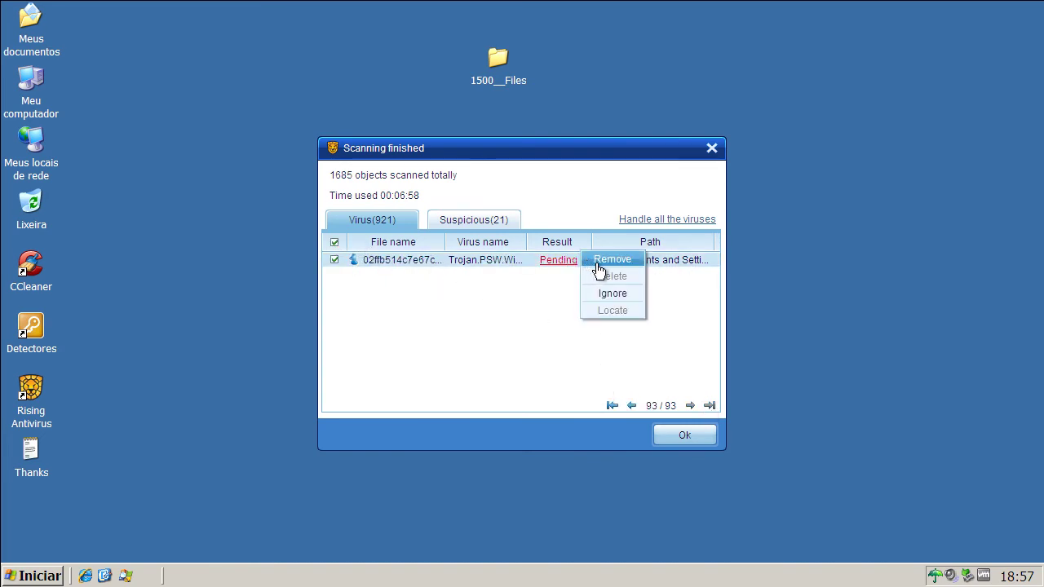
click(610, 259)
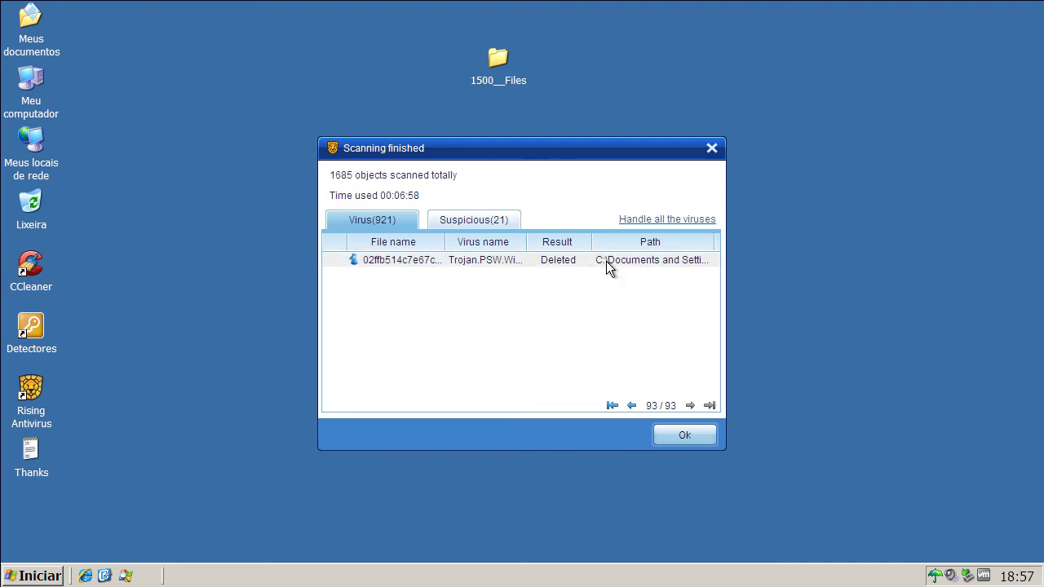
- Review the list of suspicious files, return to the virus list, and close the scan results
click(450, 227)
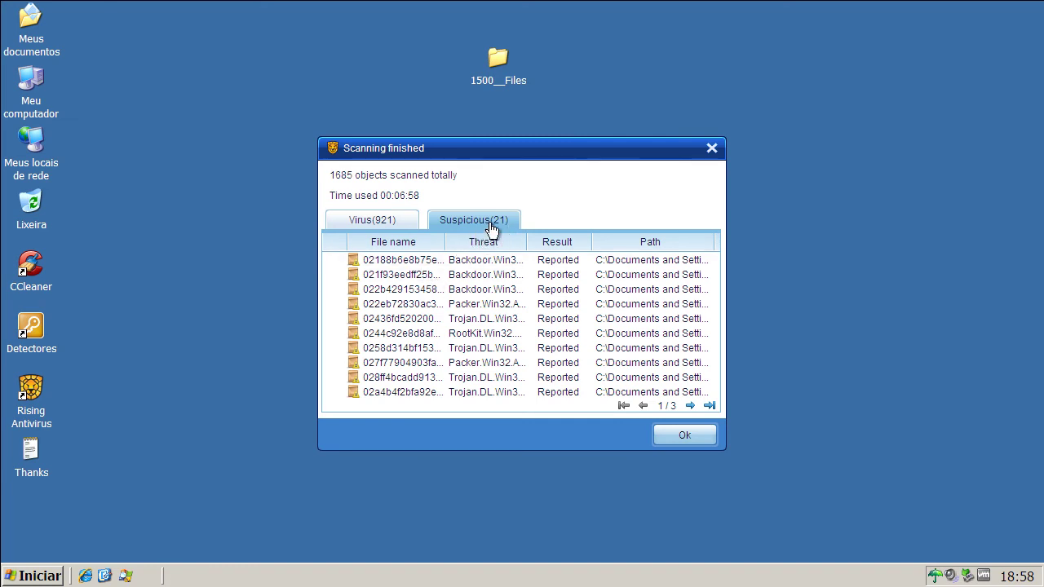
click(363, 226)
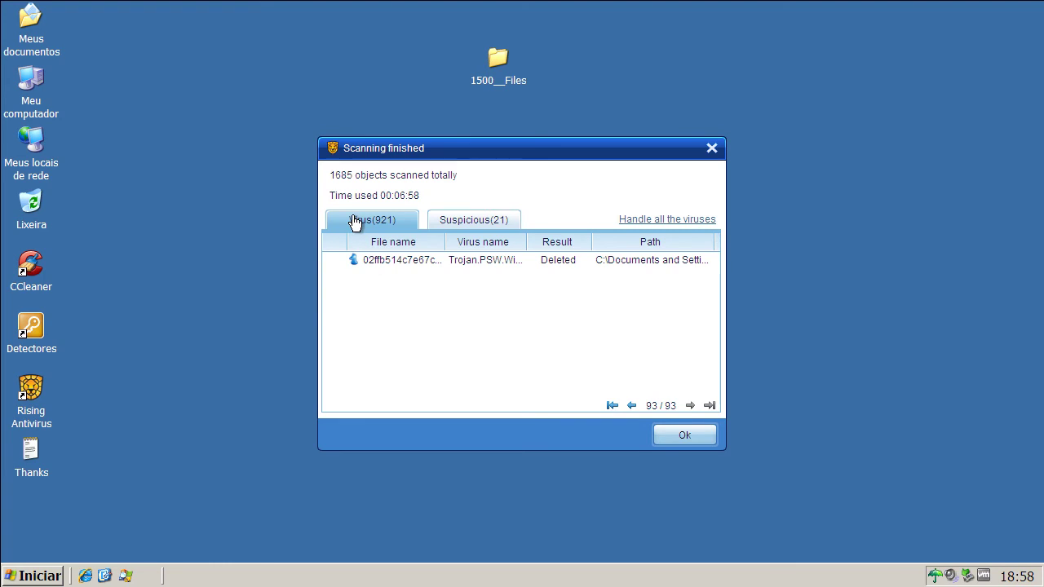
click(682, 435)
- Rescan the files left in the 1500__Files folder with Rising Scan and close the results
right_click(497, 61)
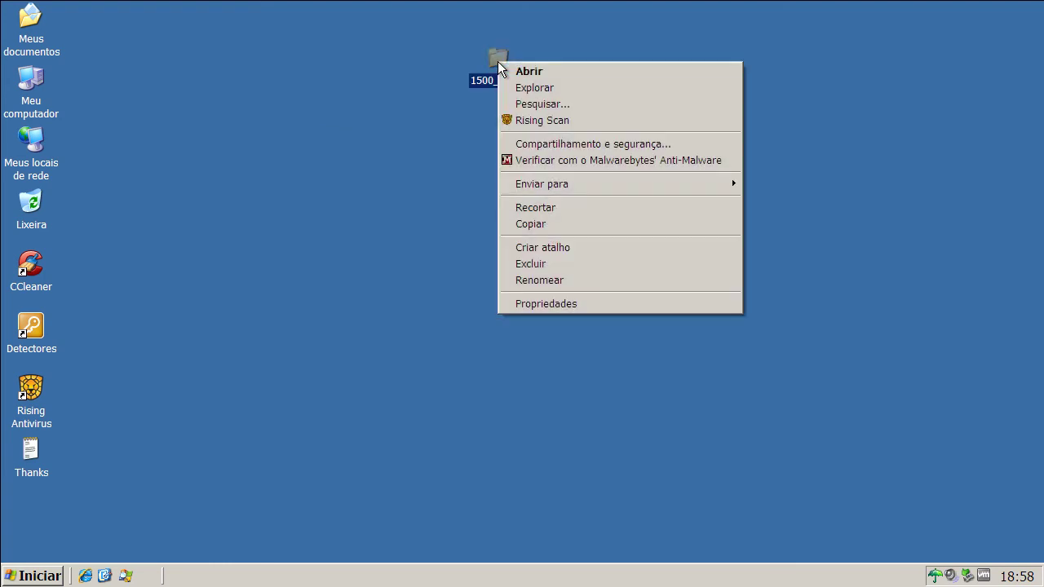
click(526, 122)
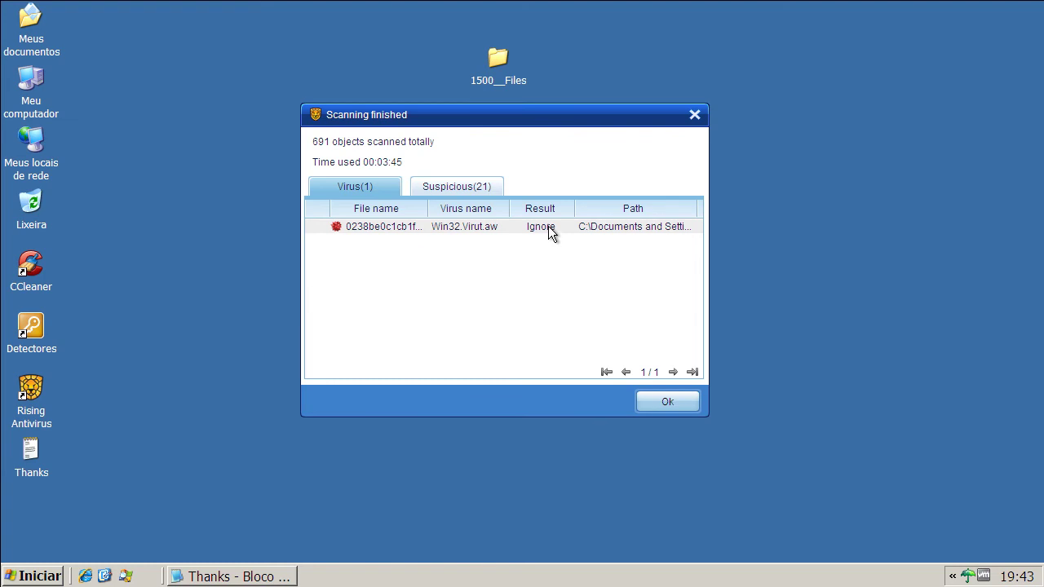
click(694, 116)
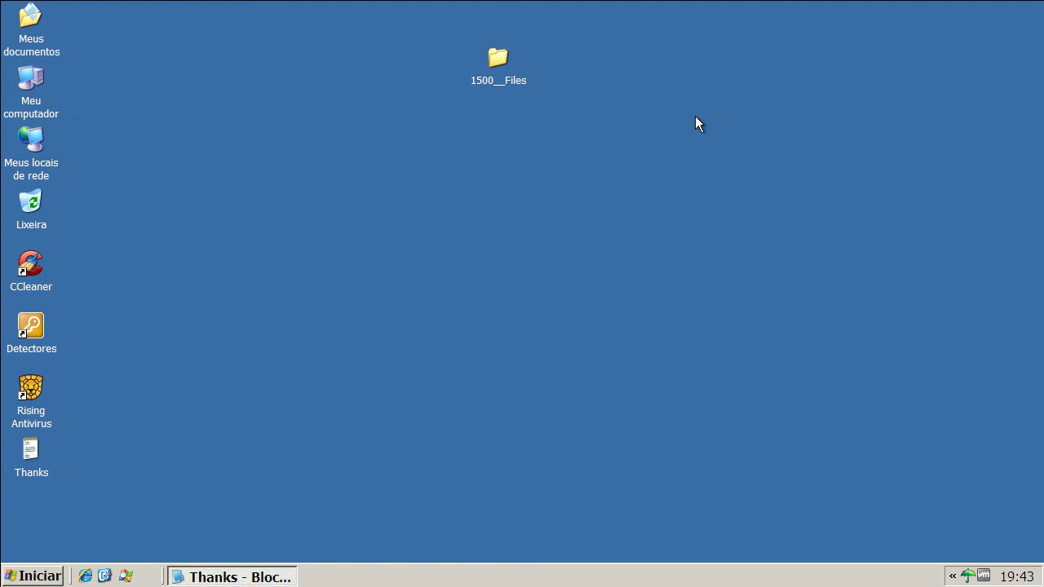
- Check how many files remain in the 1500__Files folder through its properties
right_click(485, 75)
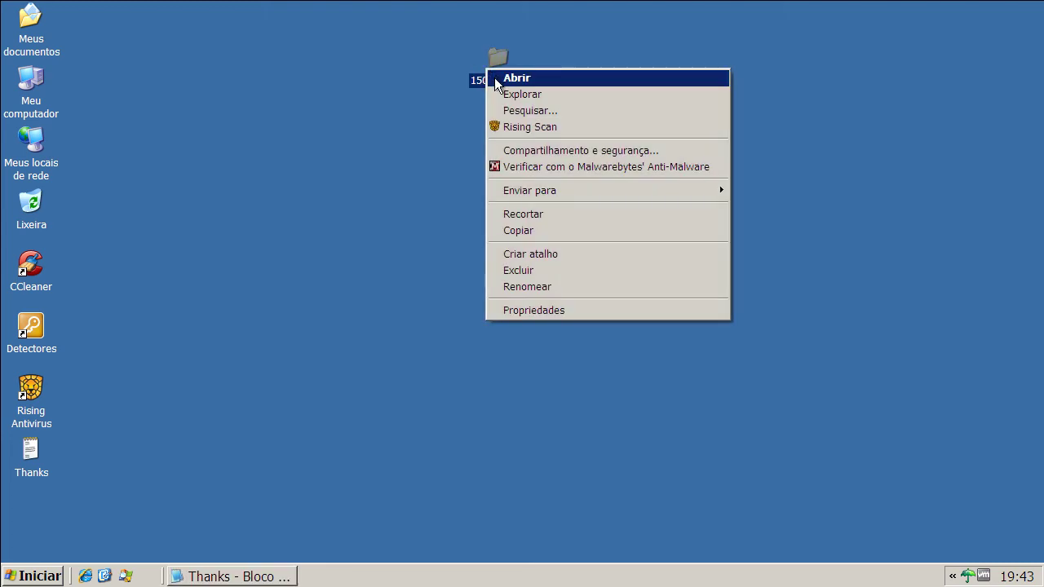
click(531, 310)
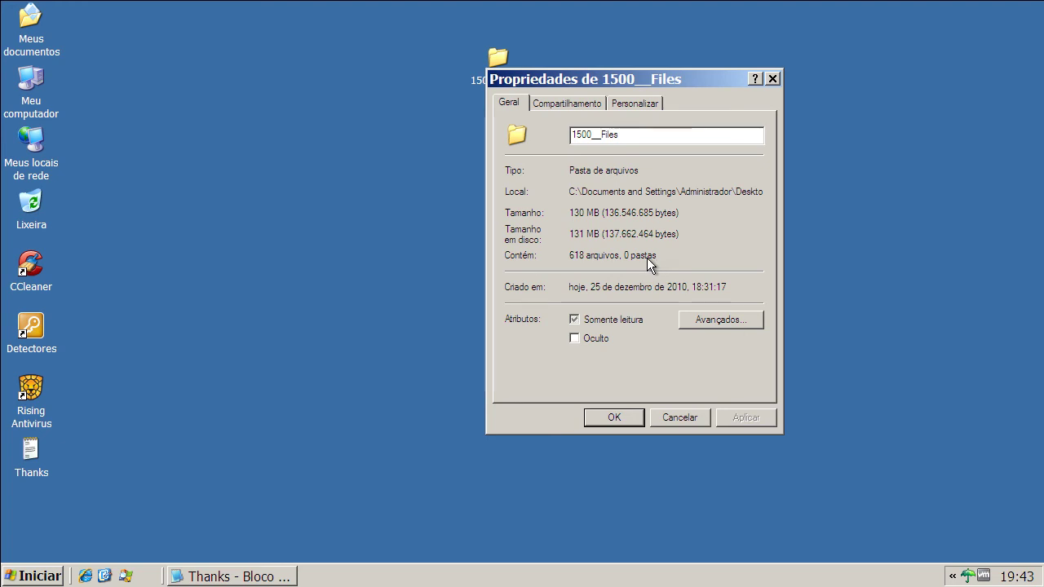
click(680, 418)
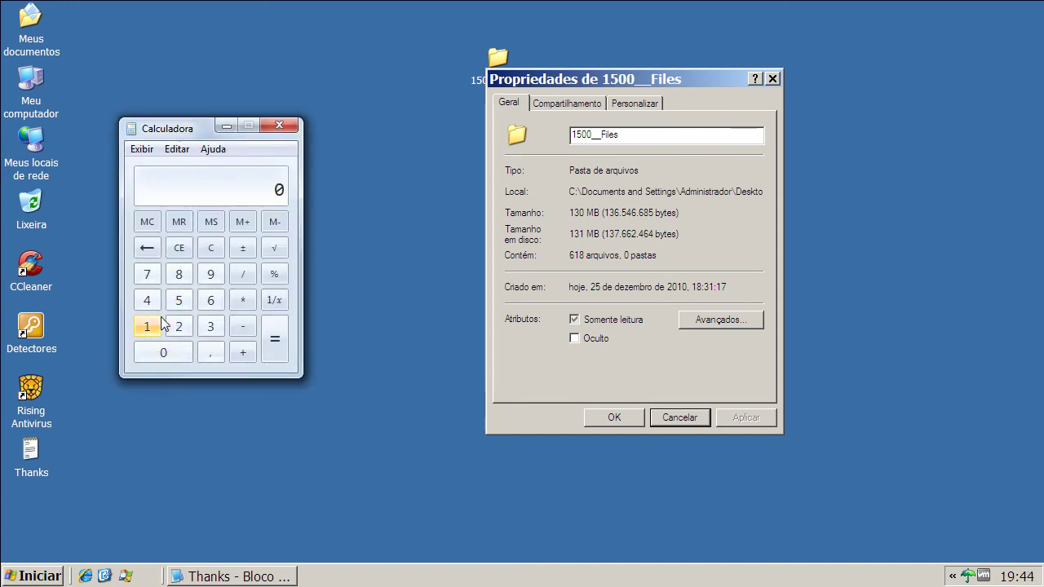
- Subtract the 618 remaining files from 1500 in the calculator
click(162, 324)
click(177, 301)
double_click(178, 354)
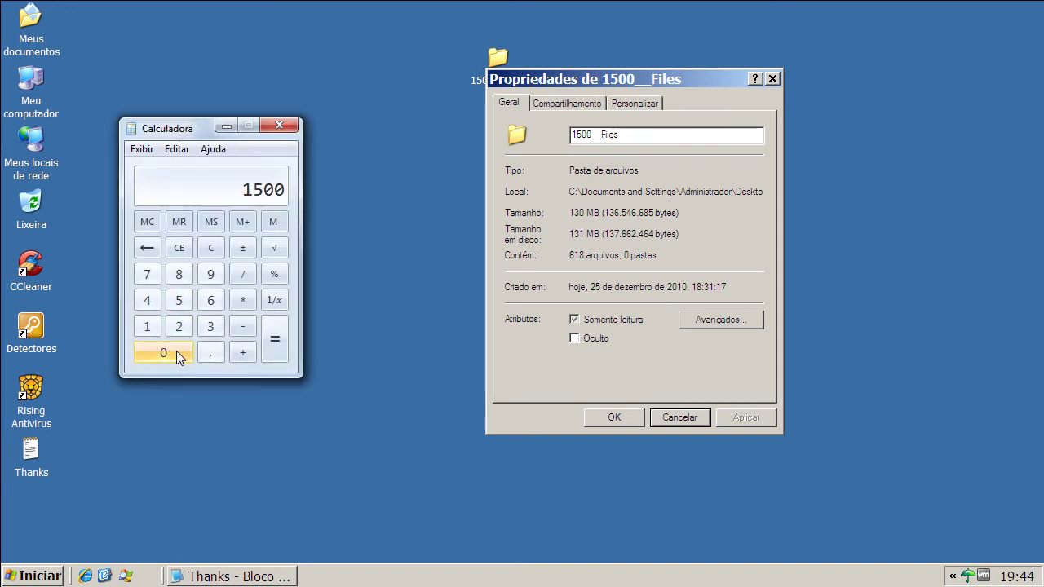
click(241, 324)
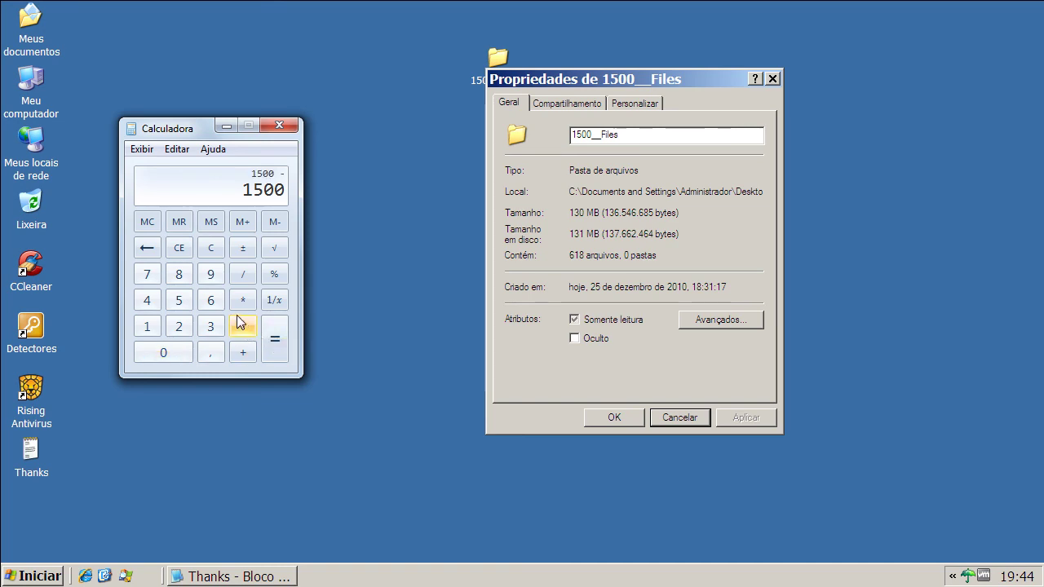
click(210, 301)
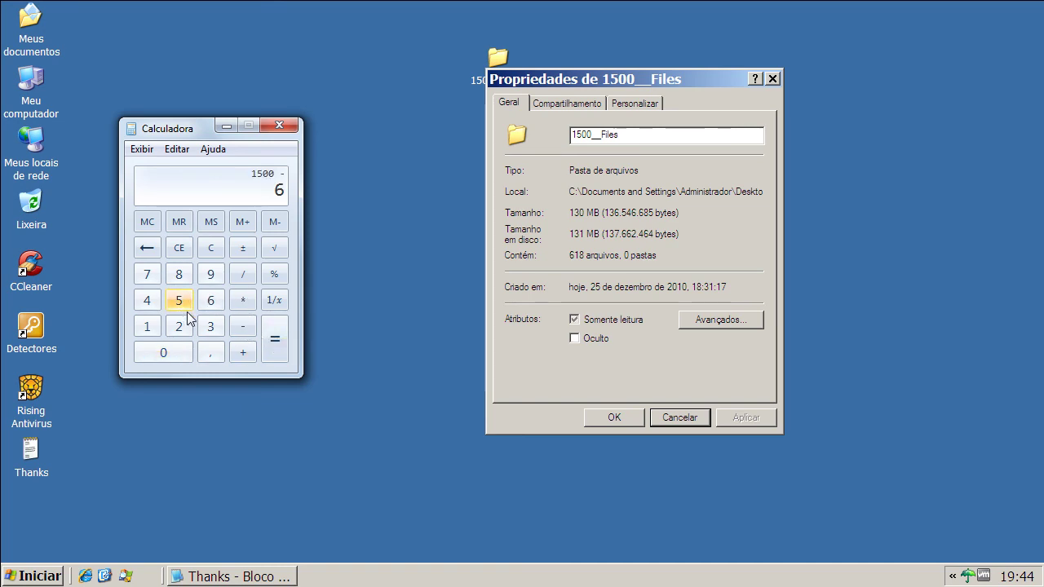
click(147, 326)
click(178, 275)
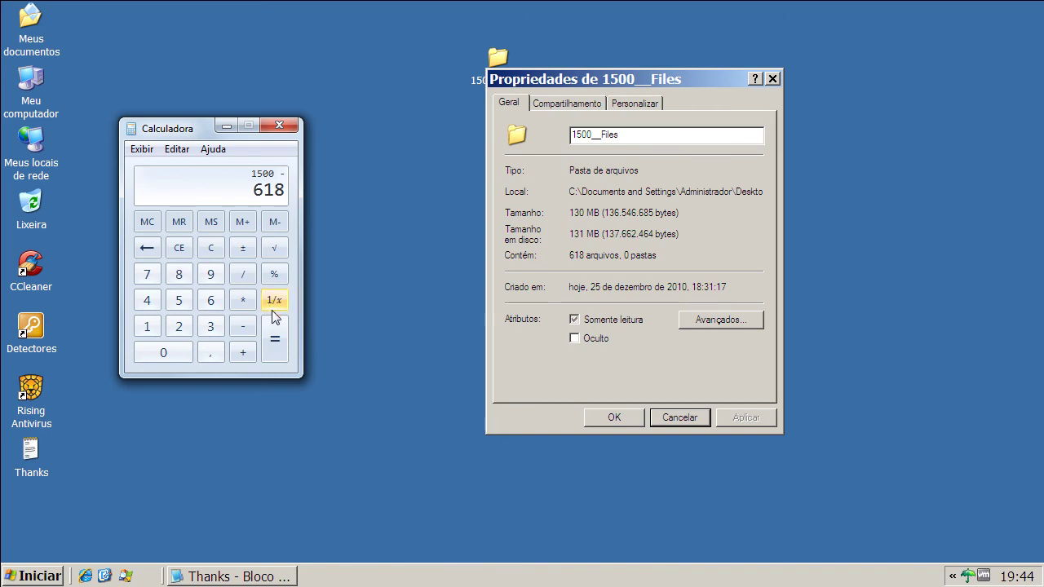
click(273, 336)
- Divide the number of detected files by 15 to get the detection percentage
click(242, 274)
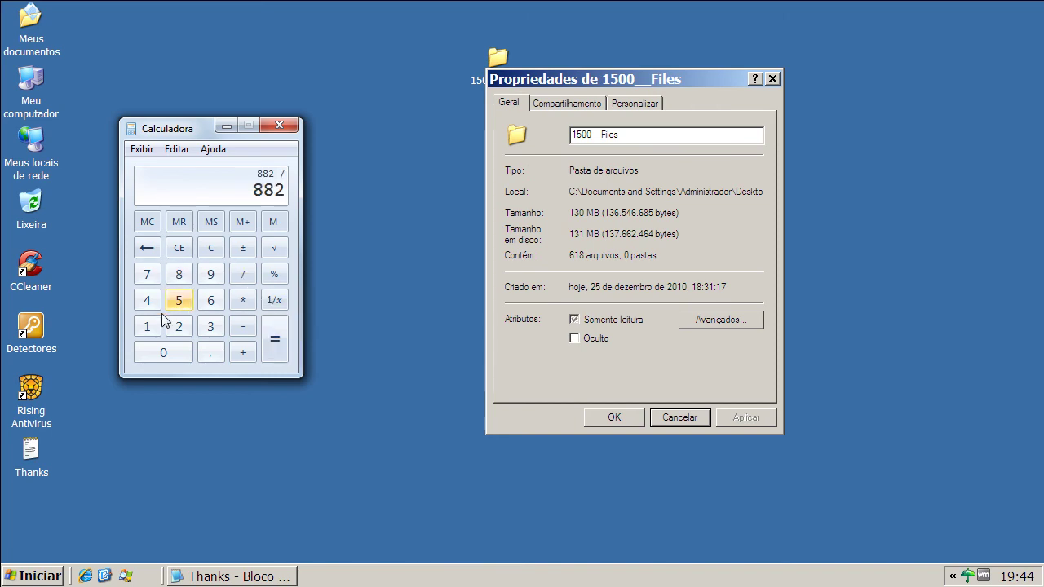
click(146, 326)
click(178, 300)
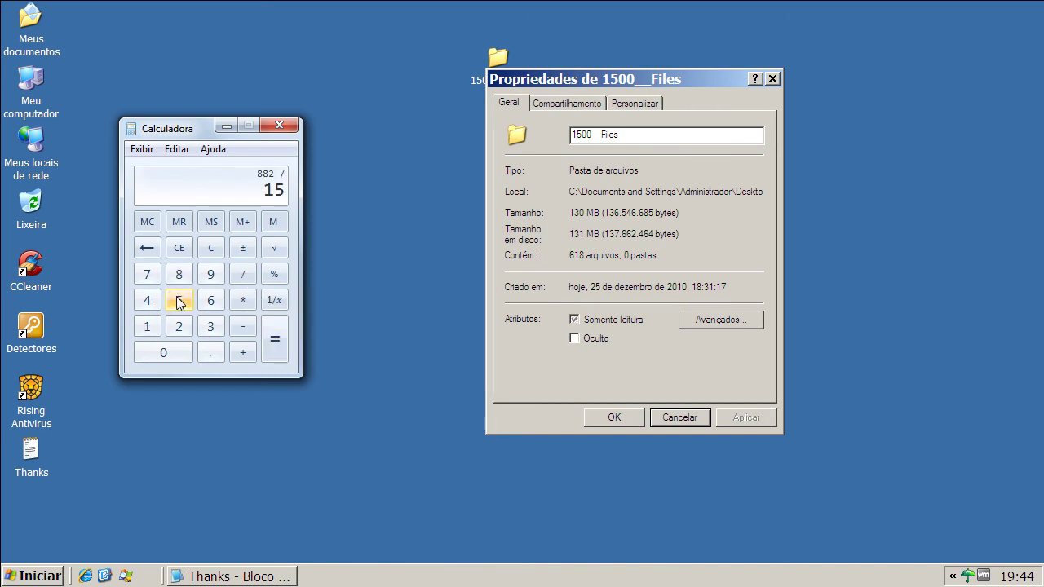
click(273, 338)
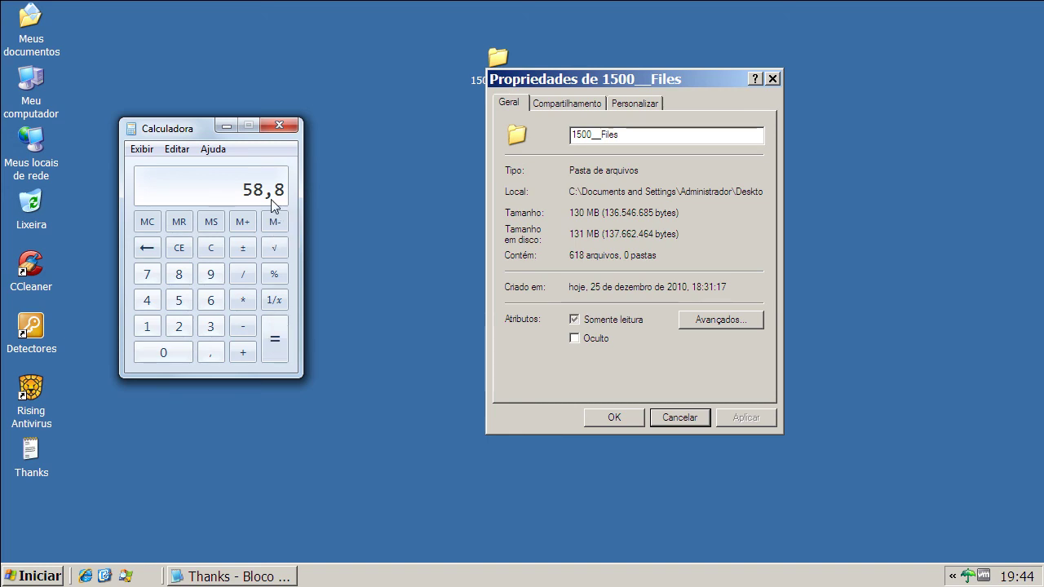
- Enter 58,80 as the Rising Antivirus 11 detection rate in the Resultados notes and close the 1500__Files properties
click(210, 565)
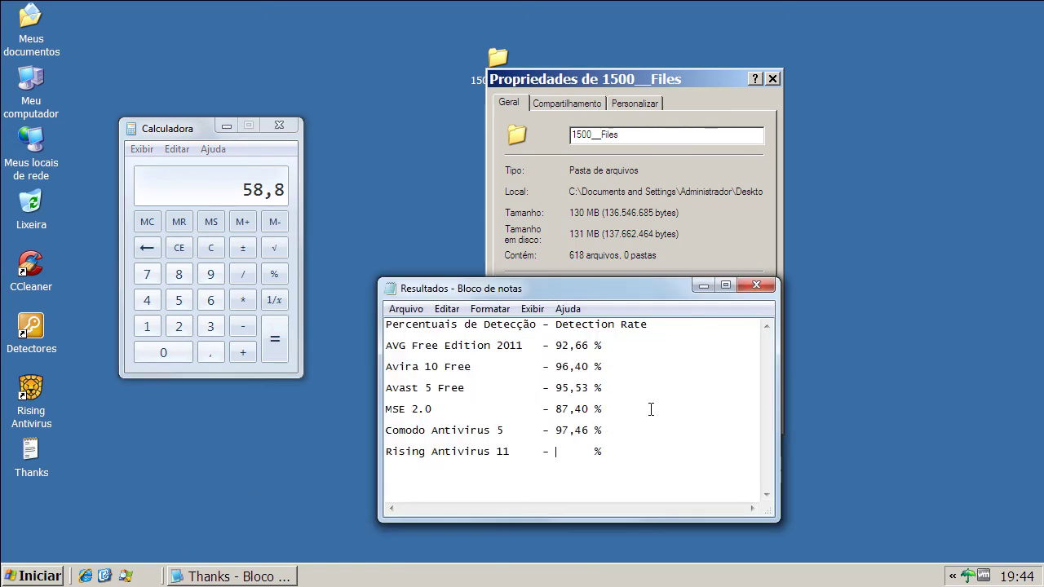
text(58,80)
click(770, 79)
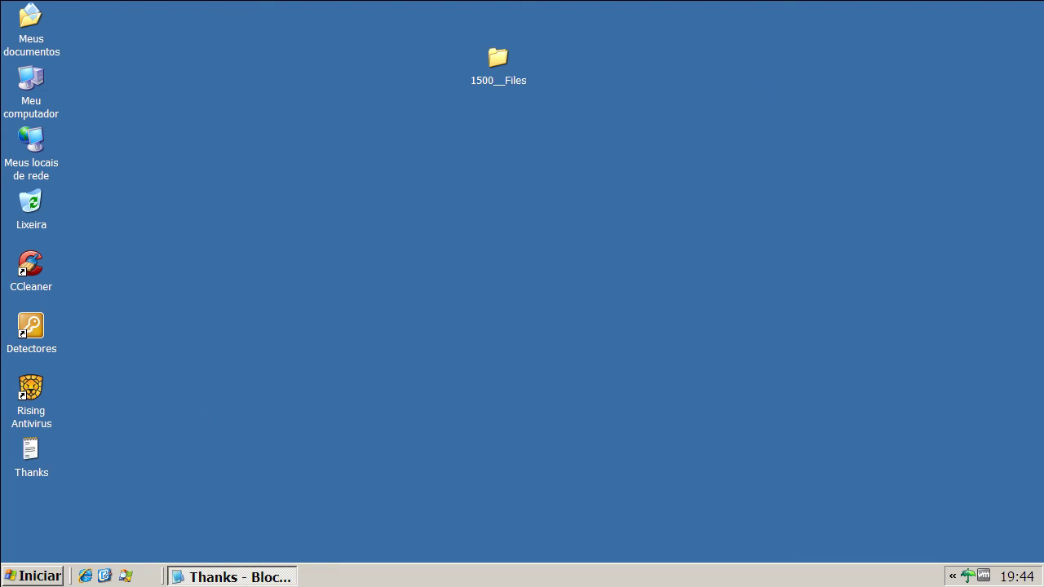
- Compare the detection rates of all six antivirus programs in the Resultados notes, highlighting each percentage, and close the notes
drag(636, 268, 621, 186)
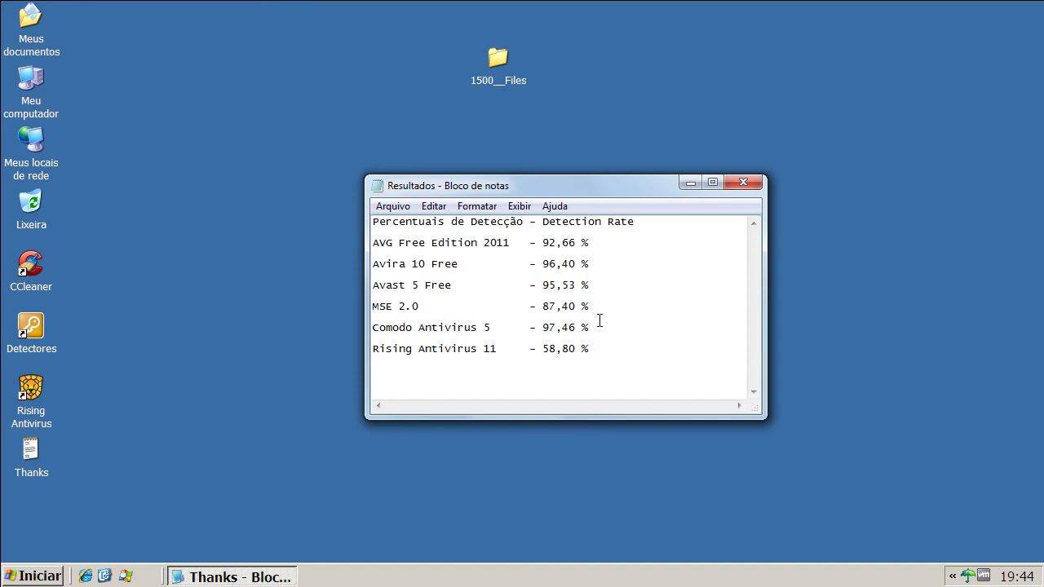
drag(594, 327, 541, 327)
drag(597, 264, 540, 262)
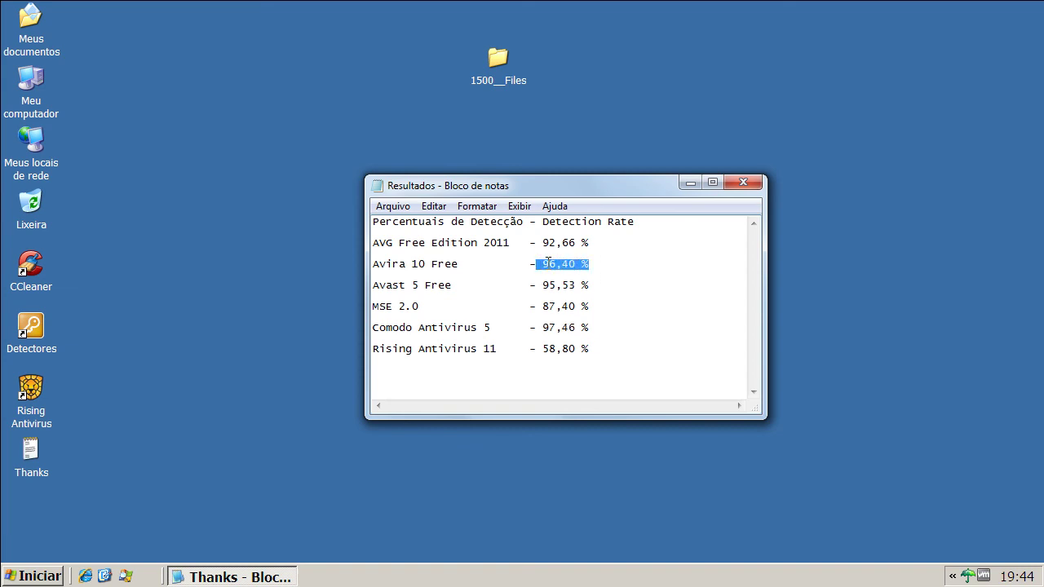
drag(596, 286, 541, 283)
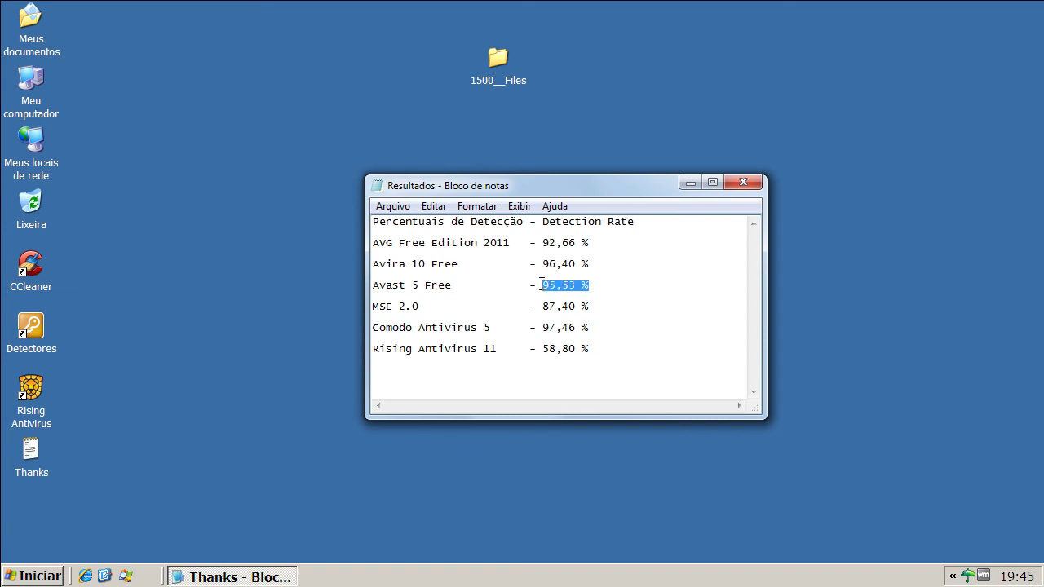
drag(593, 242, 536, 243)
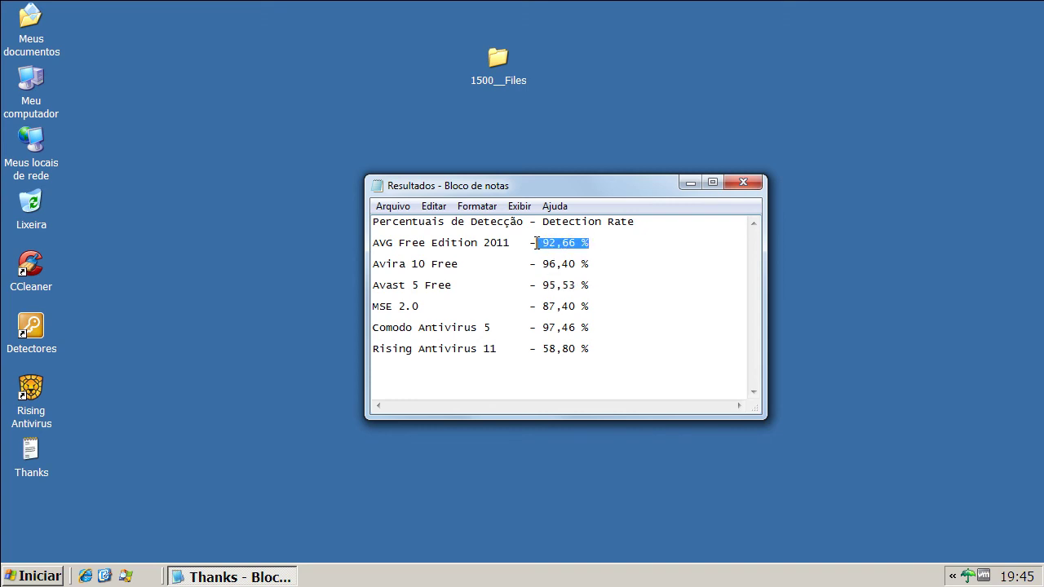
drag(597, 306, 536, 306)
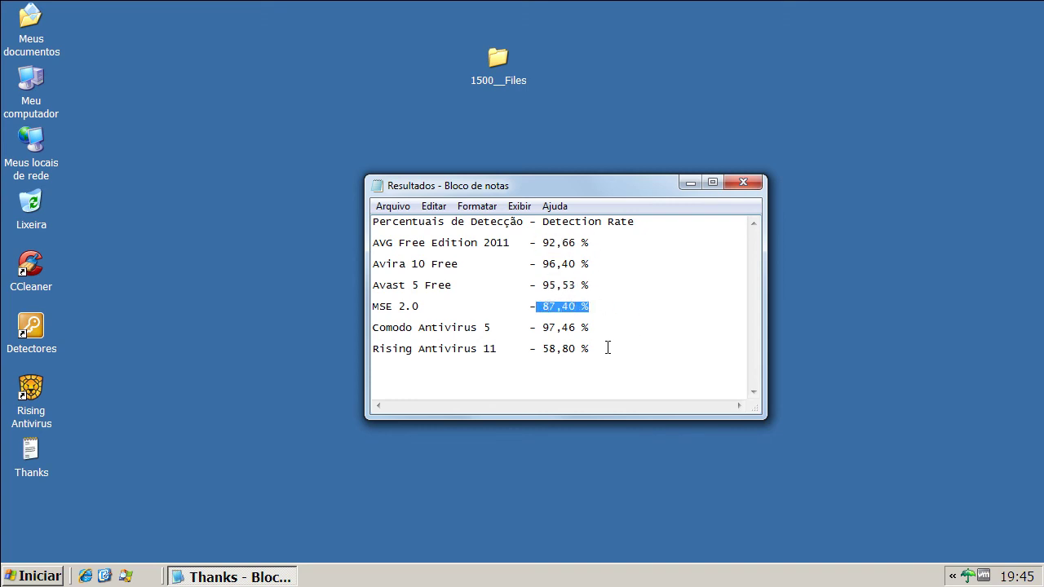
drag(607, 349, 541, 349)
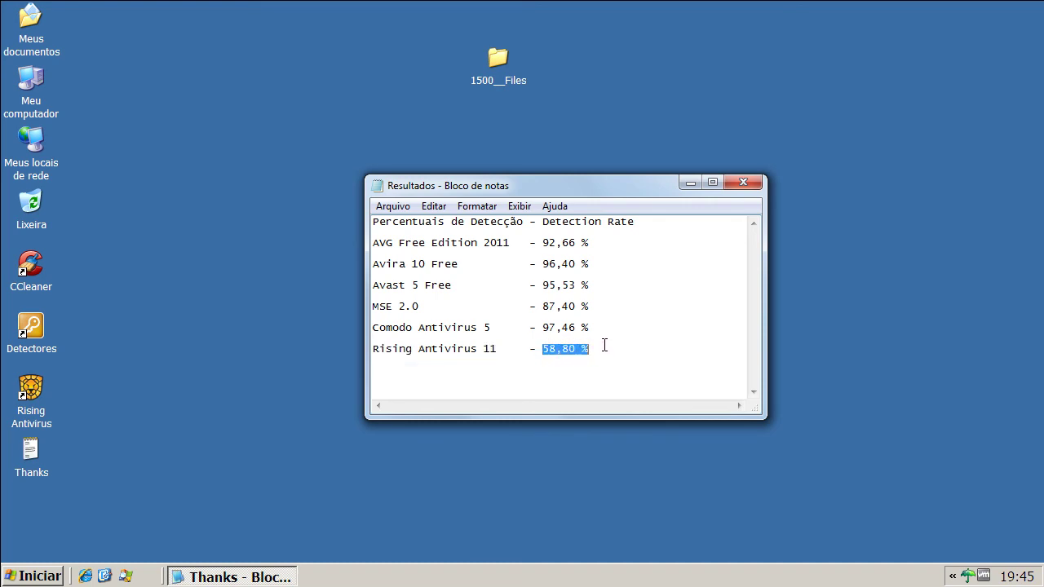
click(690, 236)
key(alt+F4)
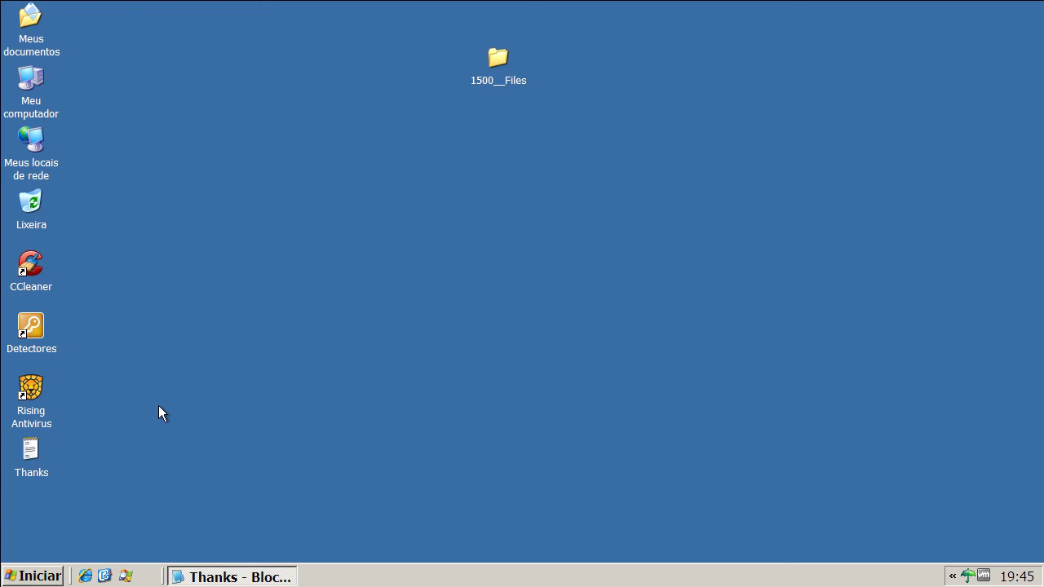
- Open the Thanks text file and highlight each of the two YouTube channel addresses in turn
double_click(37, 449)
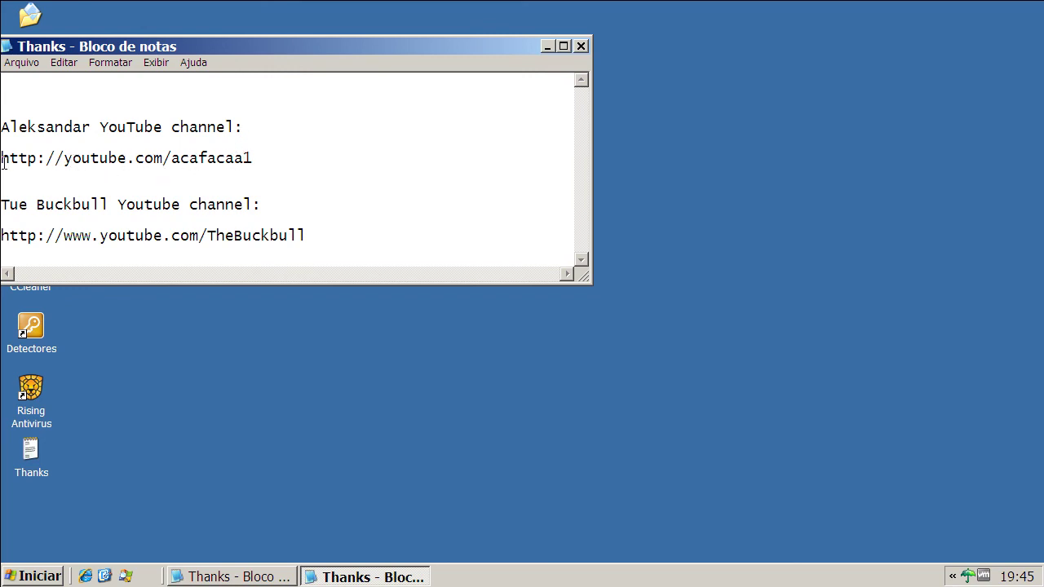
drag(4, 161, 299, 156)
click(292, 159)
drag(2, 235, 319, 234)
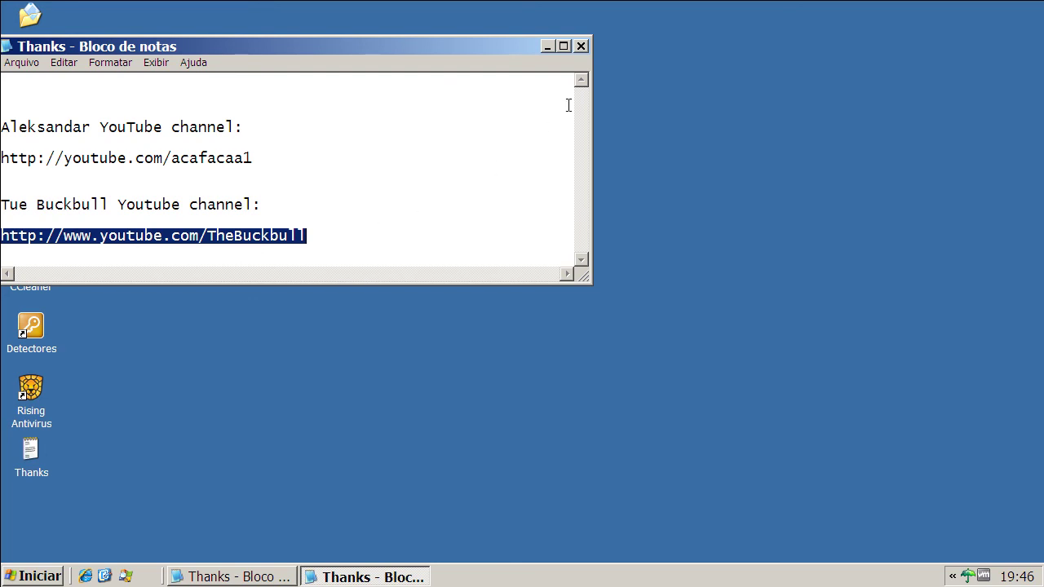
click(480, 132)
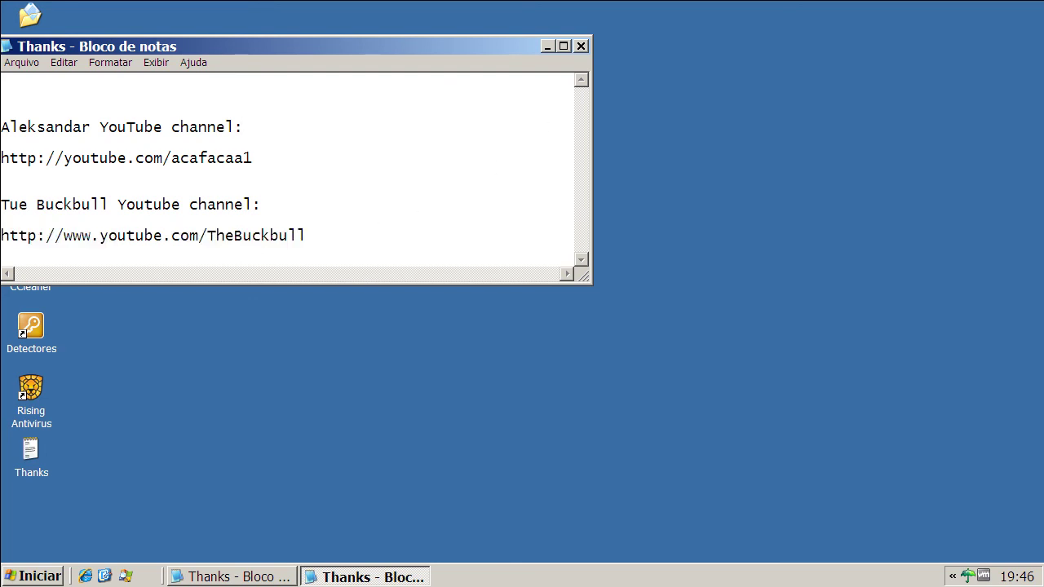